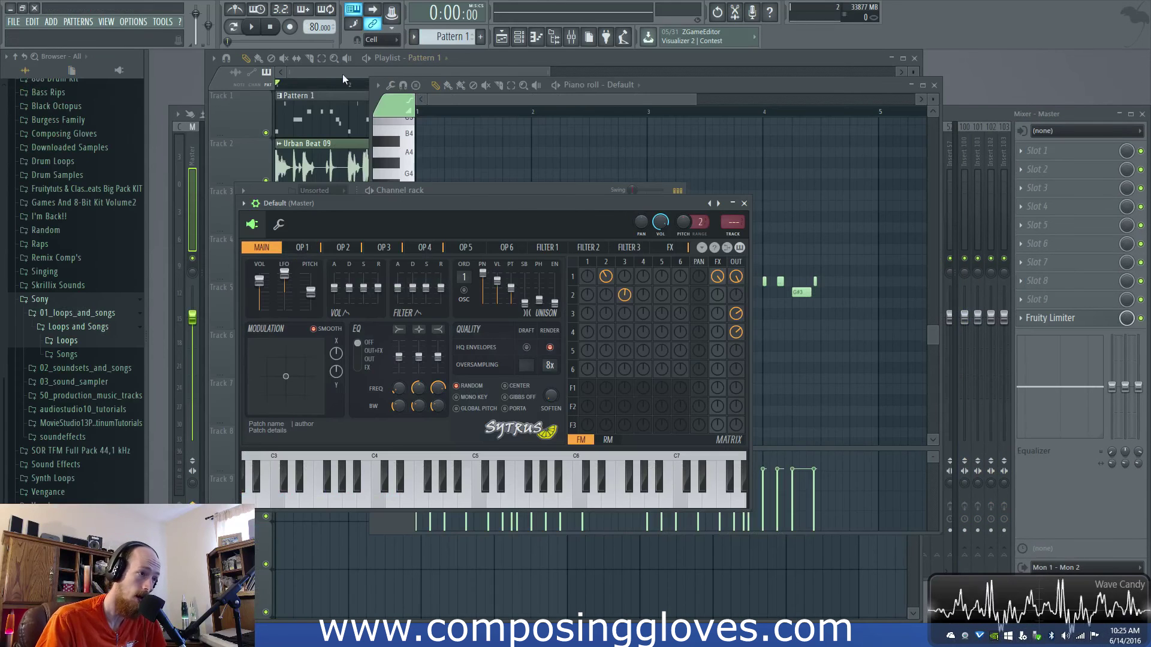
- Play the playlist arrangement with Pattern 1 and the Urban Beat 09 loop, and stop playback
{"action": "left_click", "coordinate": [343, 74]}
{"action": "key", "text": "space"}
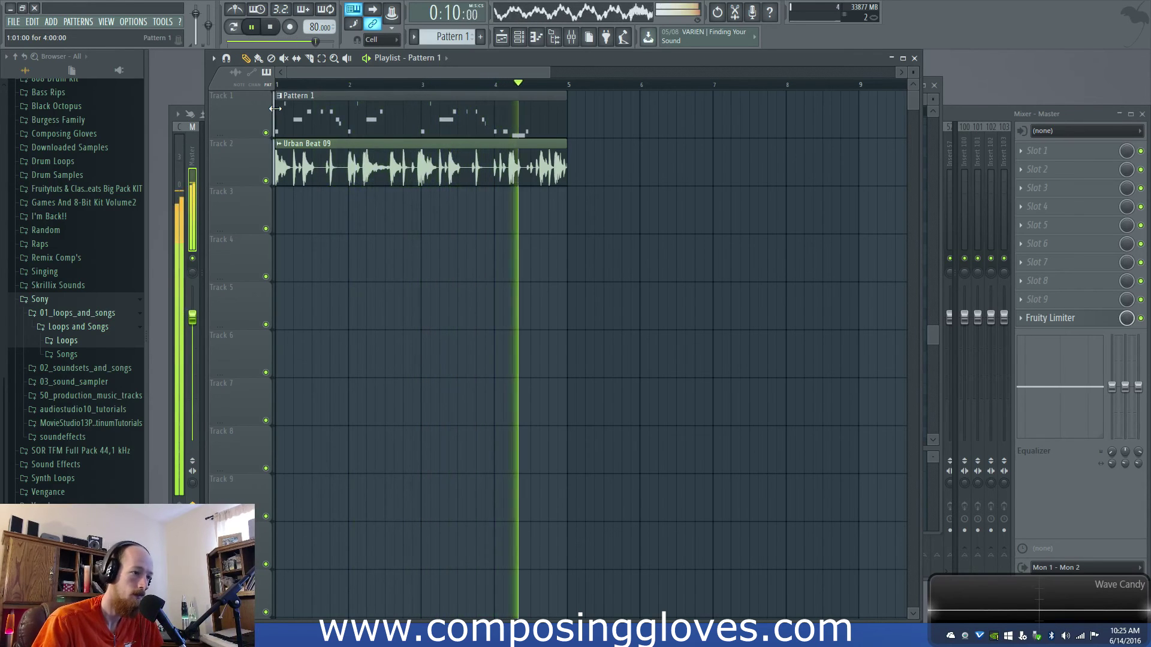
{"action": "key", "text": "space"}
{"action": "key", "text": "F6"}
{"action": "key", "text": "F6"}
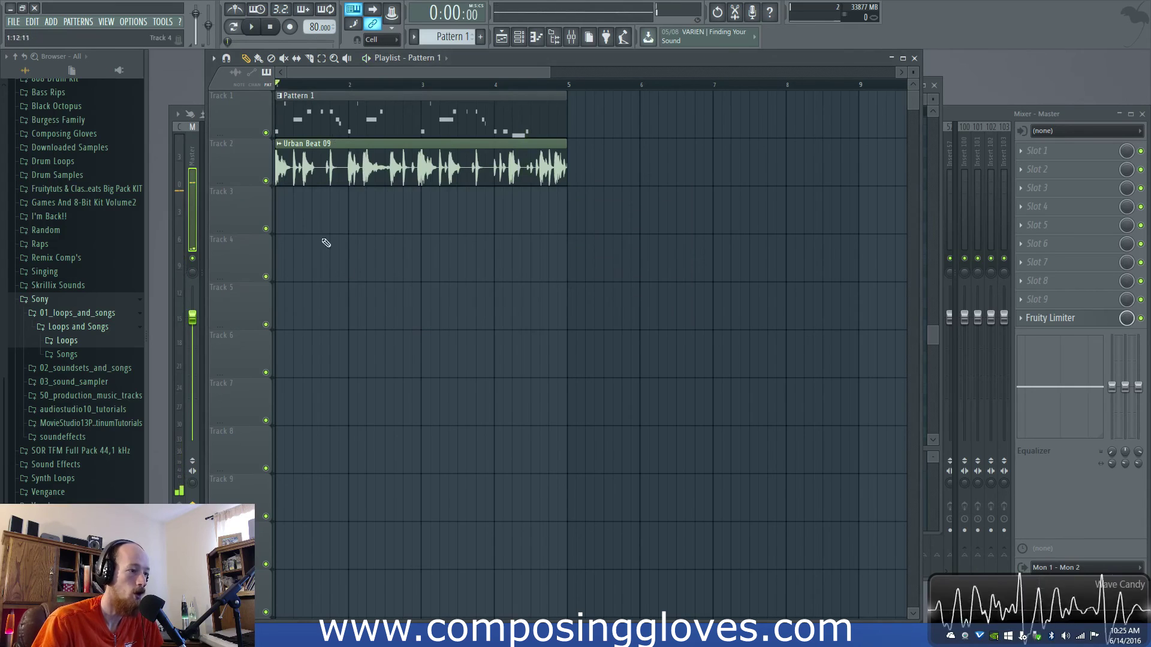
- Open the Default channel's Sytrus FX settings and adjust Operator 1's FX send in the matrix during playback
{"action": "double_click", "coordinate": [322, 124]}
{"action": "left_click", "coordinate": [324, 296]}
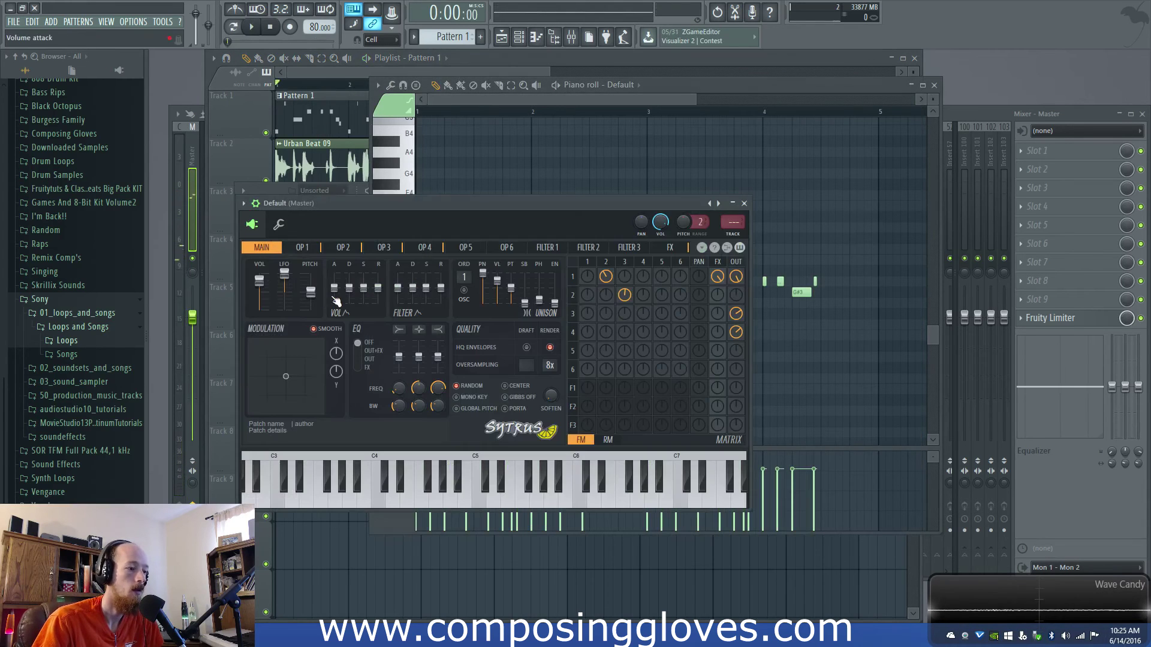
{"action": "left_click", "coordinate": [670, 219]}
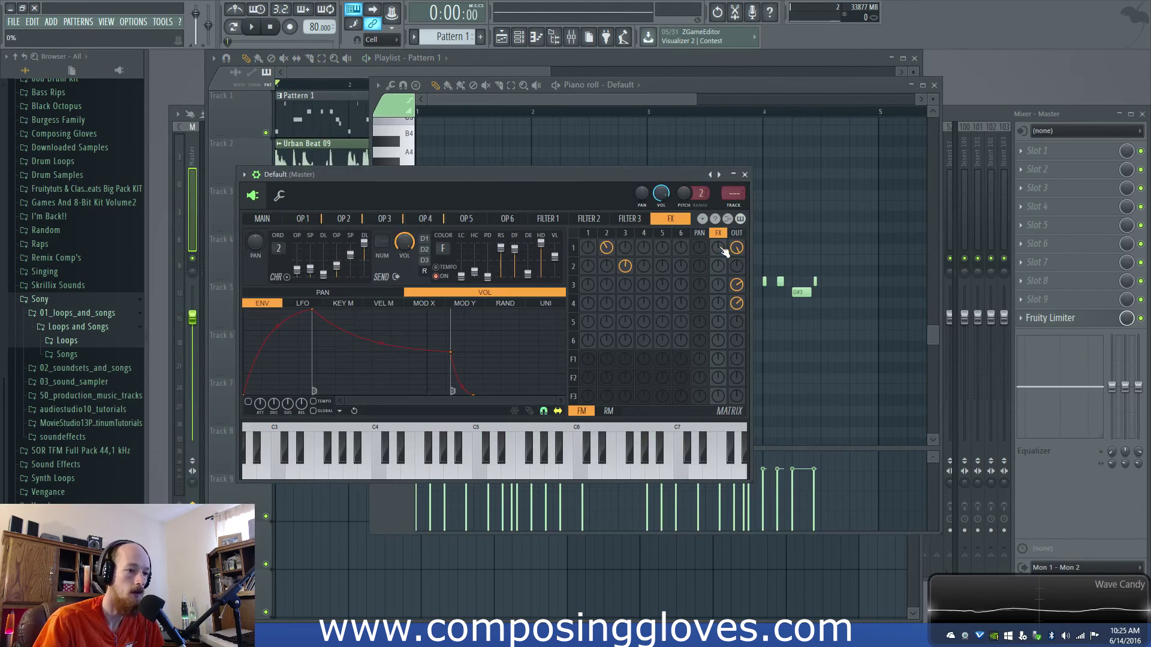
{"action": "key", "text": "space"}
{"action": "left_click_drag", "start_coordinate": [723, 251], "coordinate": [720, 249]}
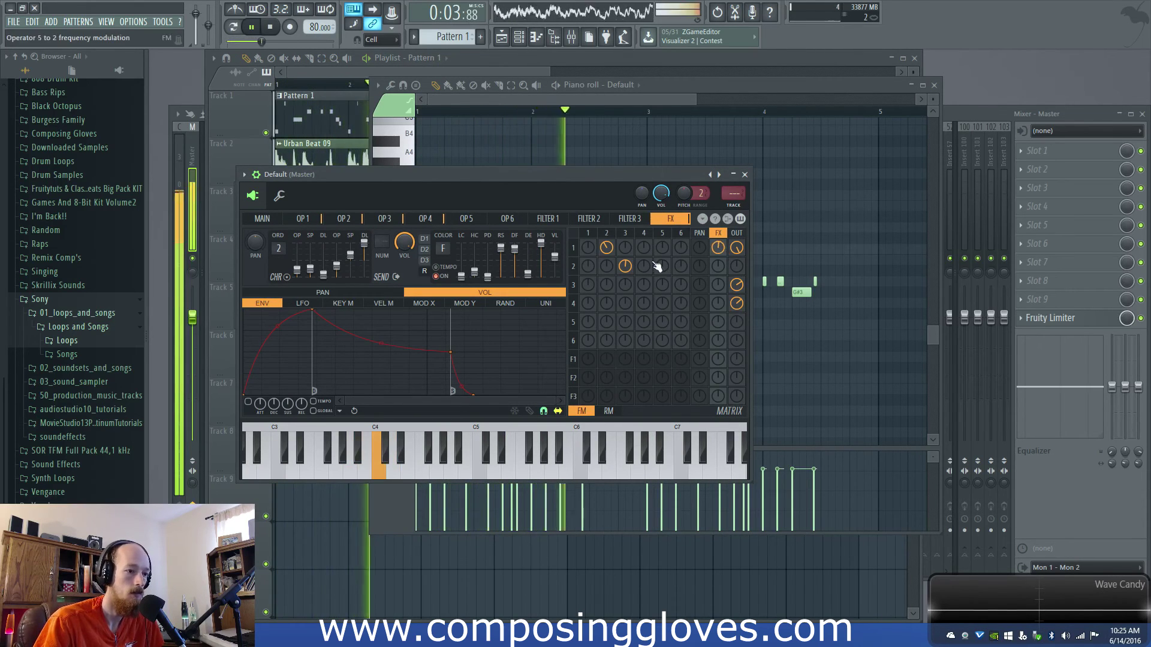
{"action": "key", "text": "space"}
- Mute the Urban Beat 09 clip in the playlist and briefly play Pattern 1 alone
{"action": "left_click", "coordinate": [272, 103]}
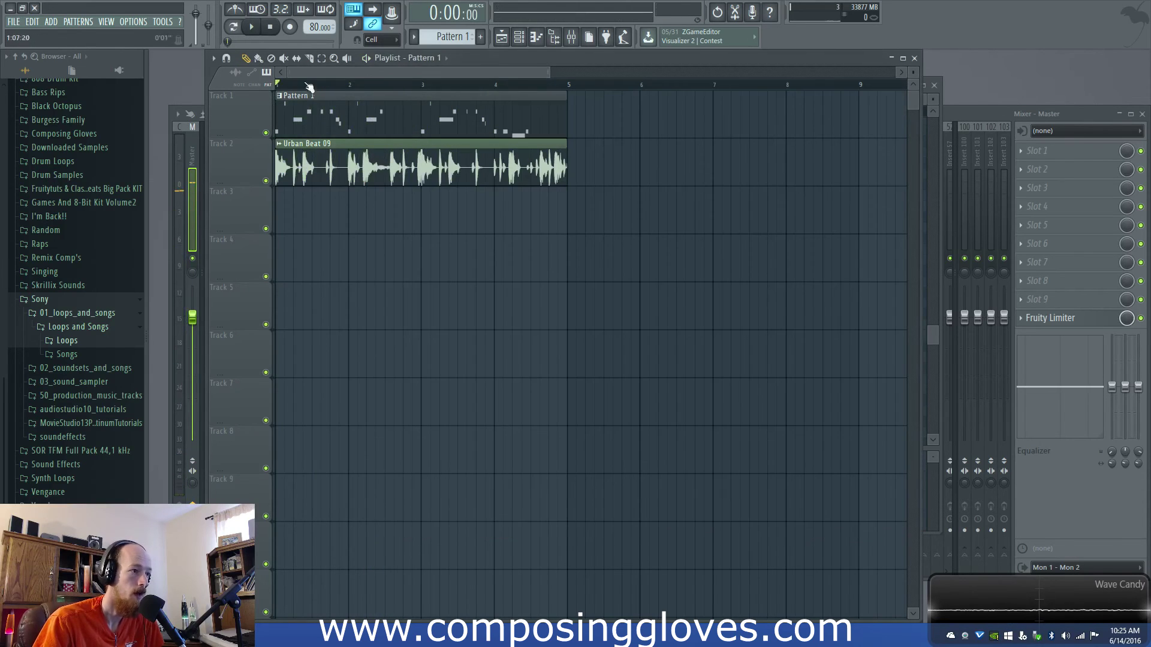
{"action": "right_click", "coordinate": [505, 178], "text": "alt"}
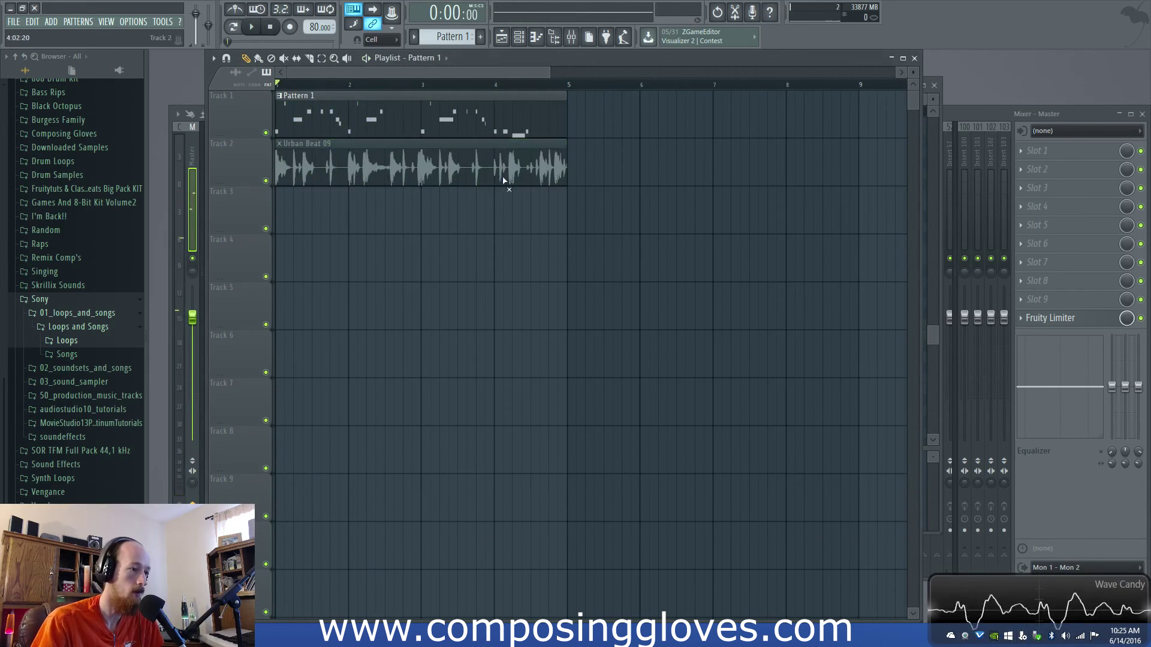
{"action": "left_click", "coordinate": [495, 87]}
{"action": "key", "text": "space"}
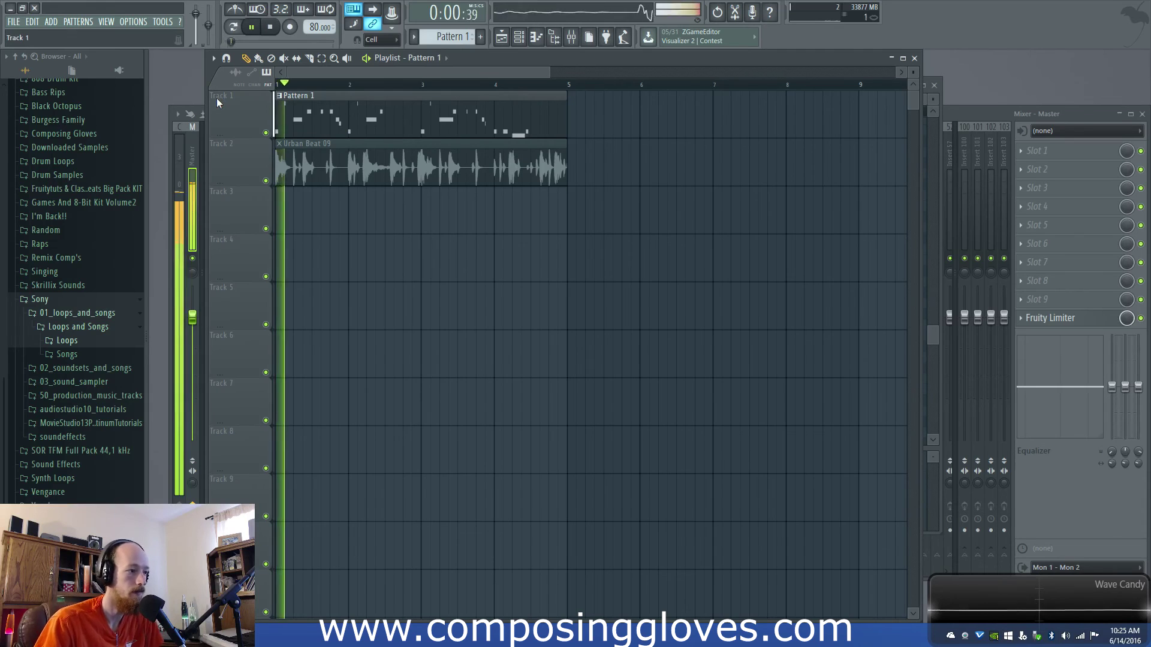
{"action": "key", "text": "space"}
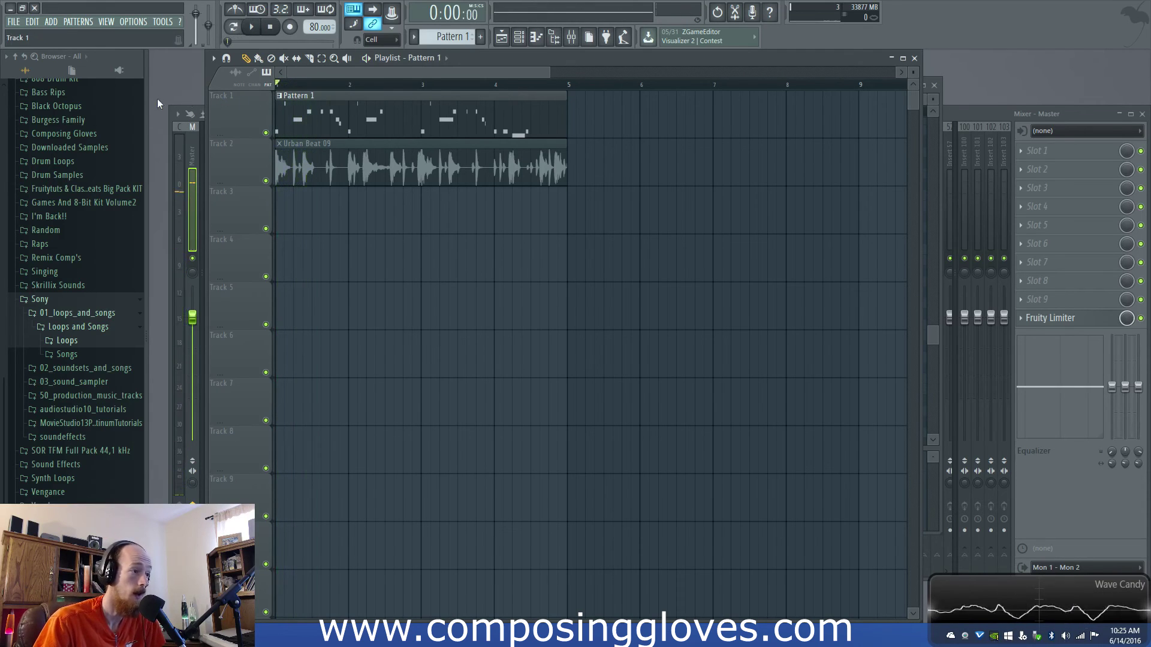
- Bring up the Default channel's Sytrus synth and reposition its window over the playlist
{"action": "key", "text": "F6"}
{"action": "left_click", "coordinate": [323, 291]}
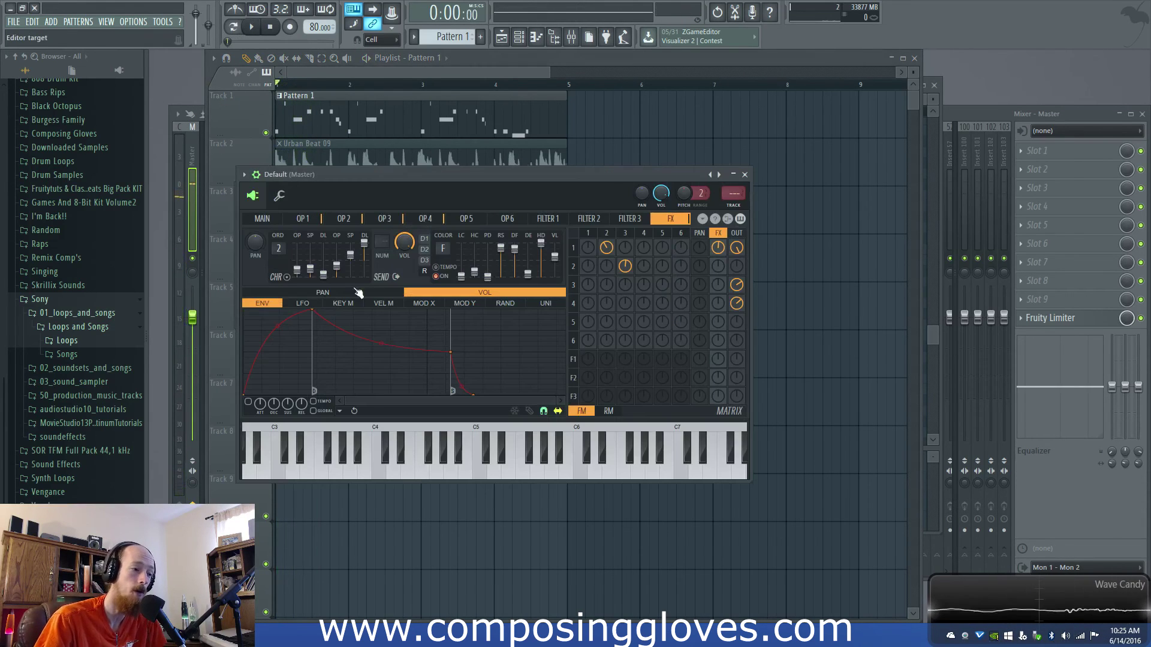
{"action": "left_click_drag", "start_coordinate": [609, 191], "coordinate": [658, 126]}
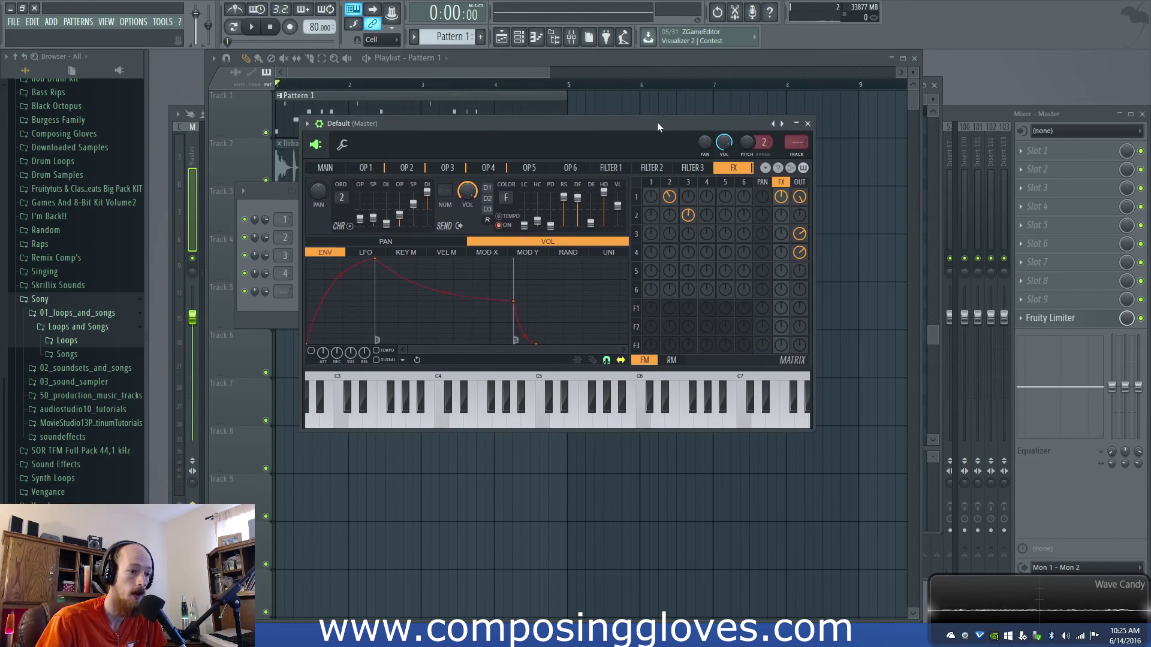
- Open Pattern 1 in the piano roll and play its opening notes
{"action": "double_click", "coordinate": [295, 108]}
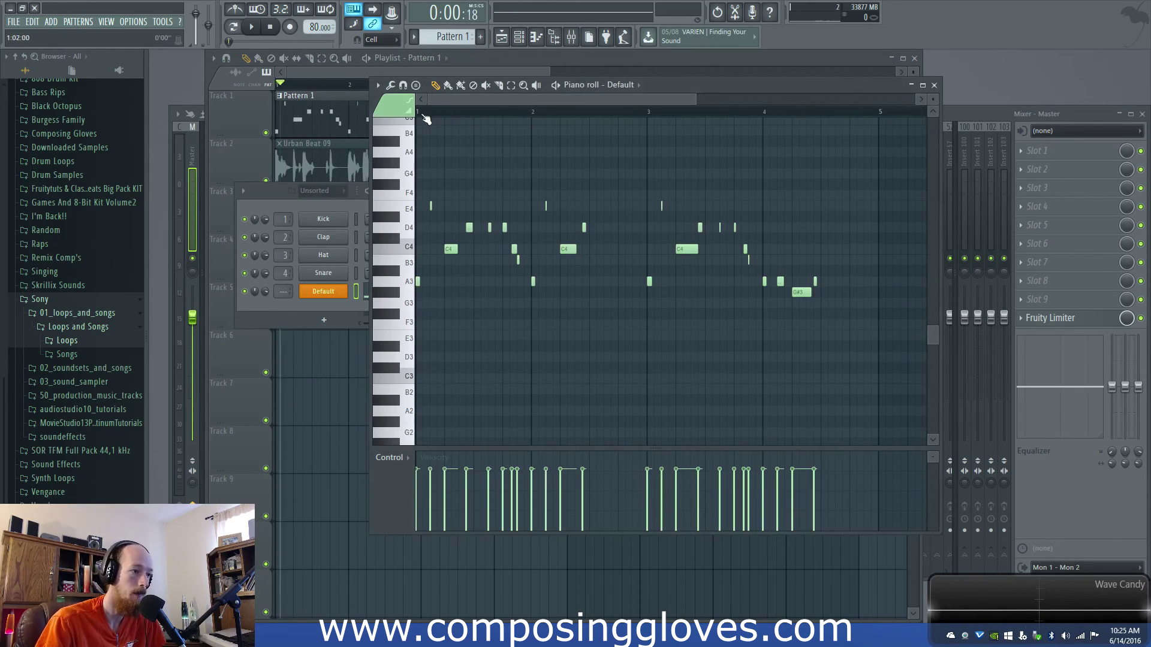
{"action": "key", "text": "space"}
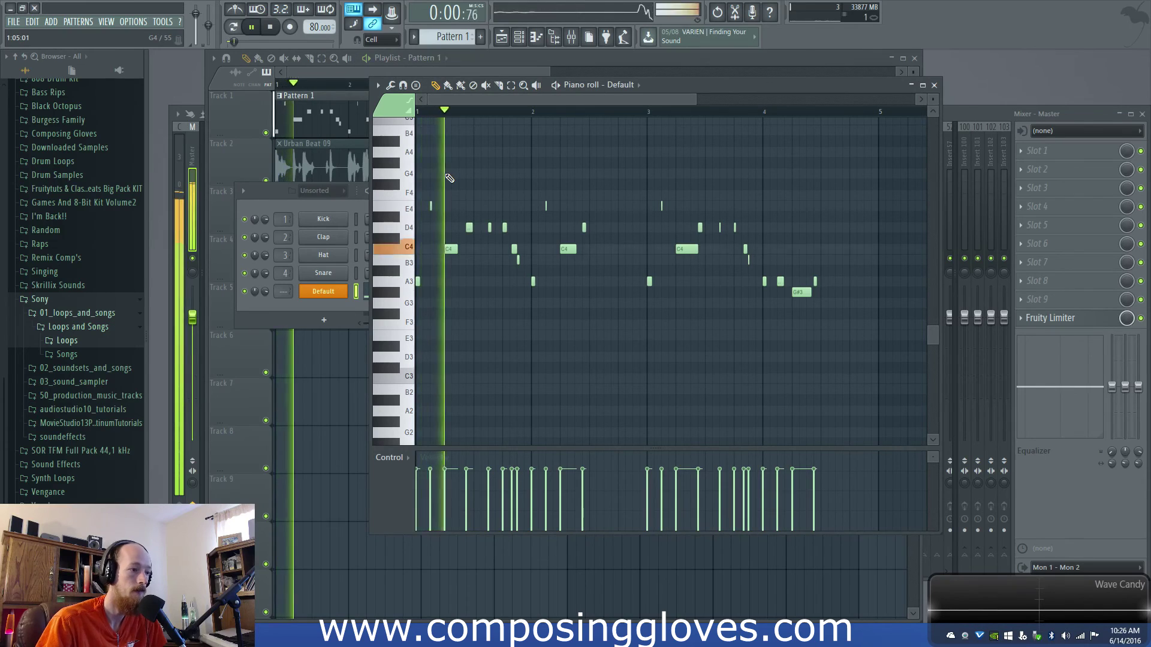
{"action": "key", "text": "space"}
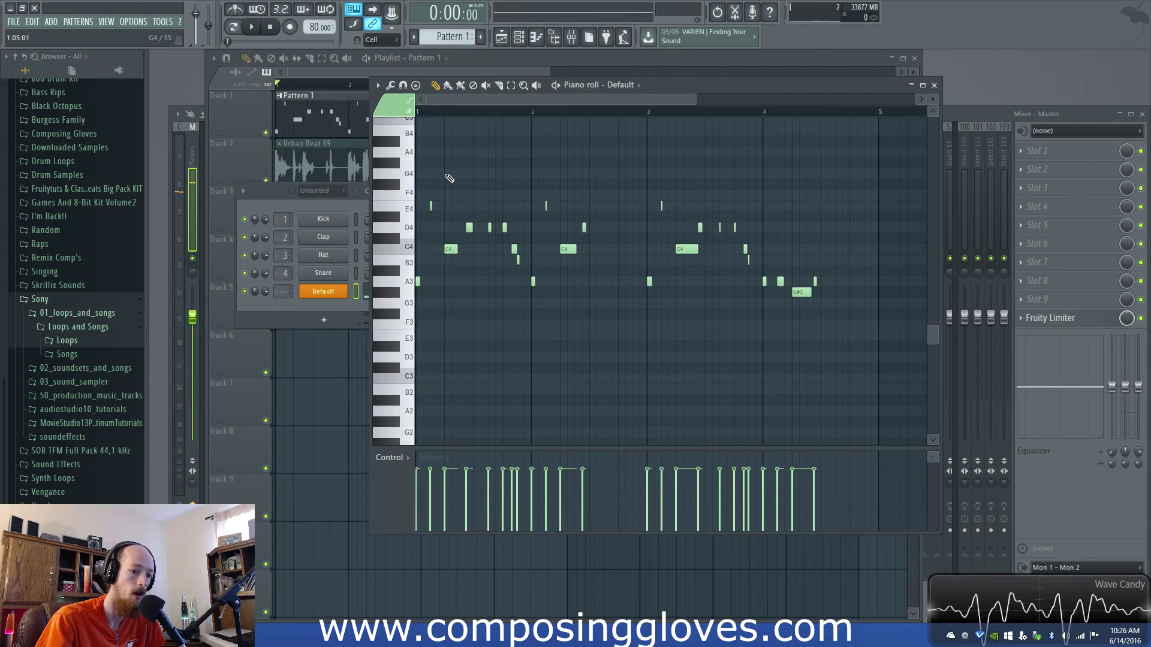
{"action": "key", "text": "space"}
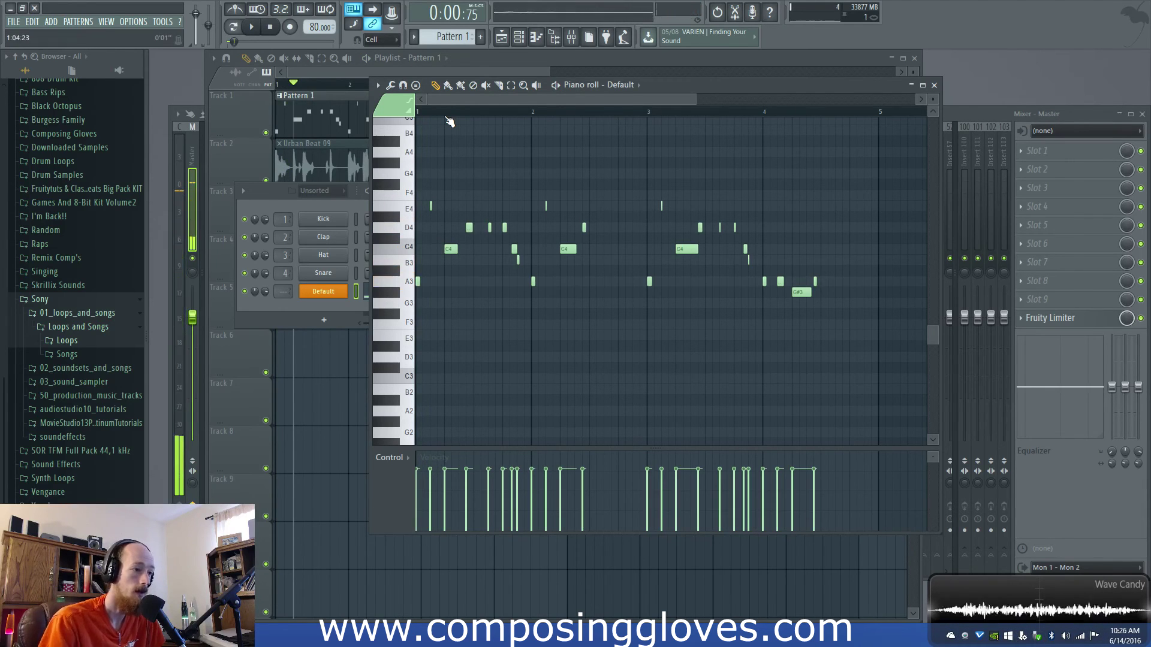
- Reopen the Default Sytrus synth, move it clear of the channel rack, and examine Operators 1, 4 and 2
{"action": "left_click", "coordinate": [300, 228]}
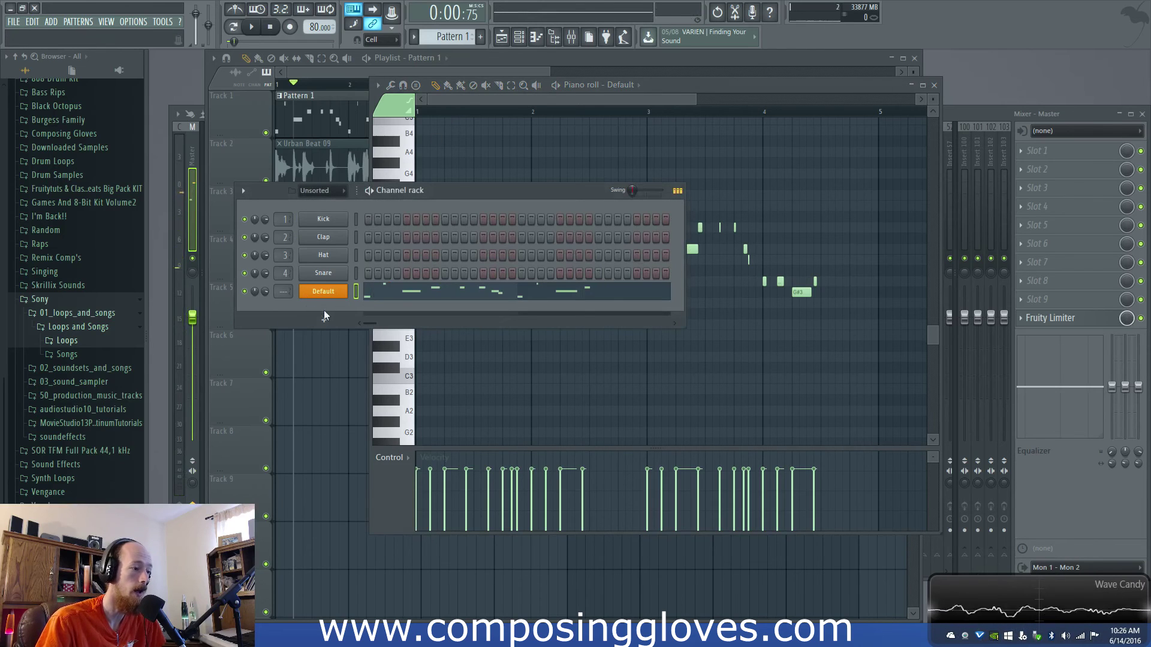
{"action": "left_click", "coordinate": [324, 292]}
{"action": "left_click_drag", "start_coordinate": [442, 121], "coordinate": [419, 76]}
{"action": "left_click", "coordinate": [324, 121]}
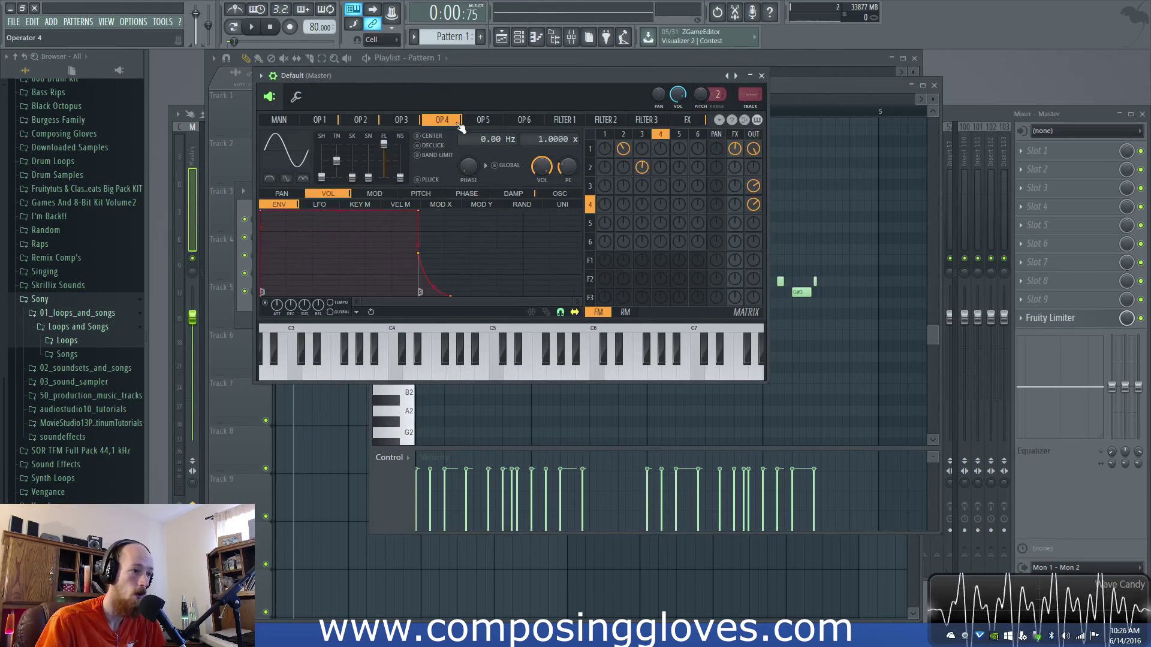
{"action": "left_click", "coordinate": [360, 120]}
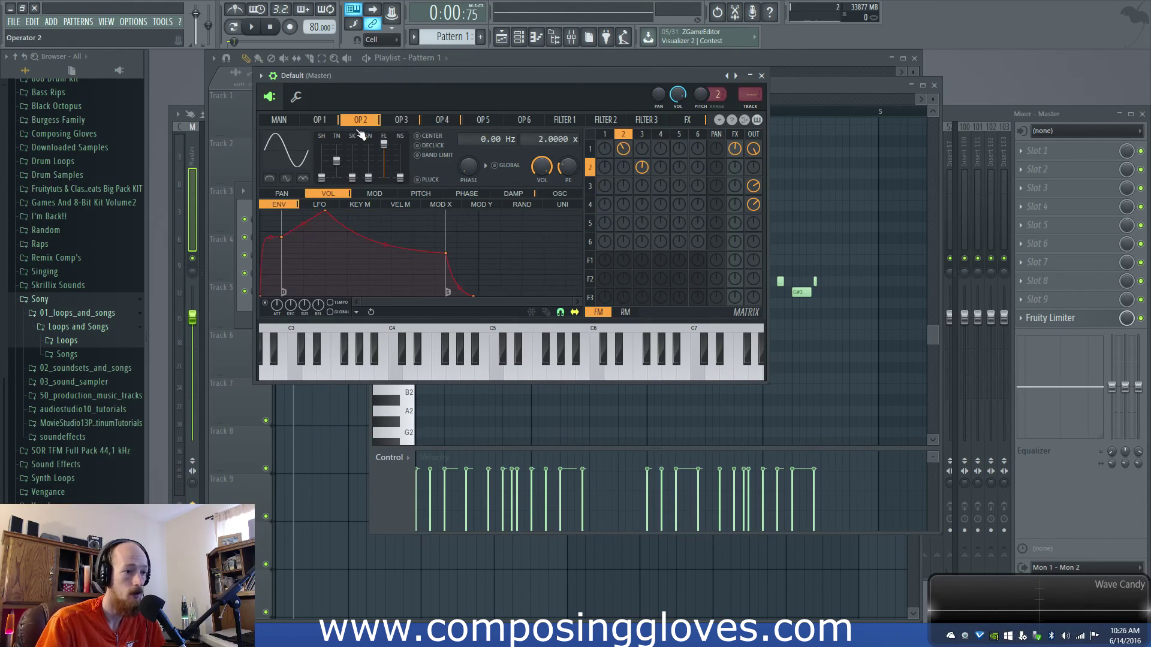
{"action": "scroll", "coordinate": [360, 129], "scroll_direction": "down", "scroll_amount": 2}
{"action": "scroll", "coordinate": [360, 127], "scroll_direction": "up", "scroll_amount": 2}
{"action": "scroll", "coordinate": [359, 124], "scroll_direction": "up", "scroll_amount": 1}
{"action": "scroll", "coordinate": [358, 123], "scroll_direction": "down", "scroll_amount": 1}
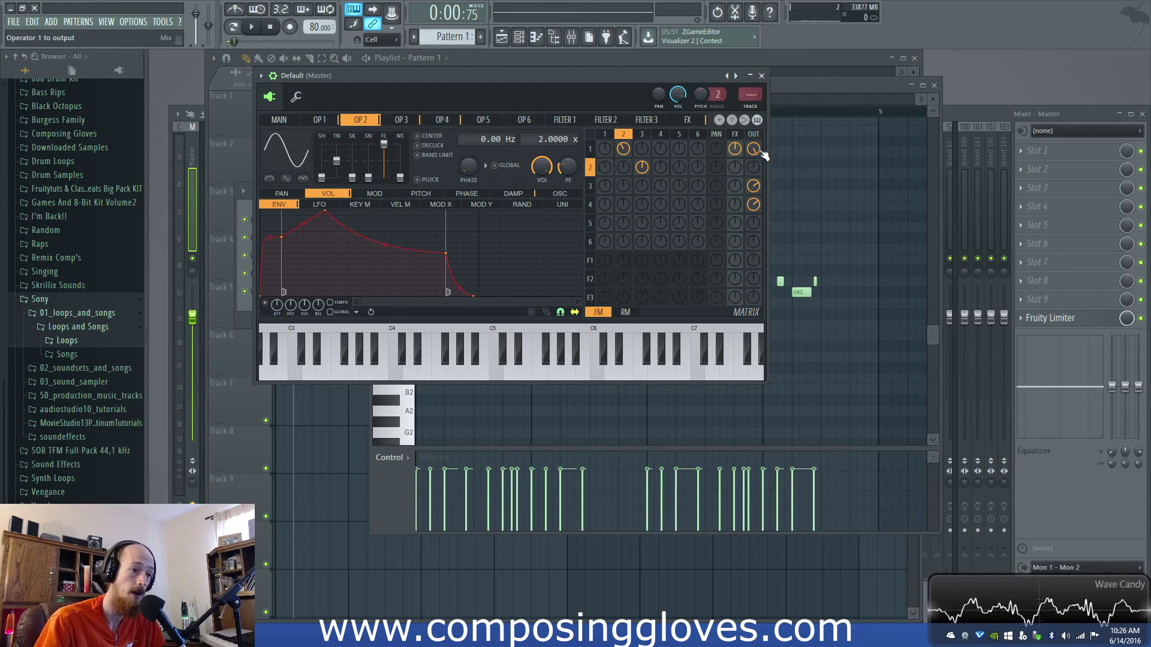
- Mute Operator 1's FX send and the outputs of Operators 3 and 4 in the matrix, and show Operator 1
{"action": "right_click", "coordinate": [754, 206]}
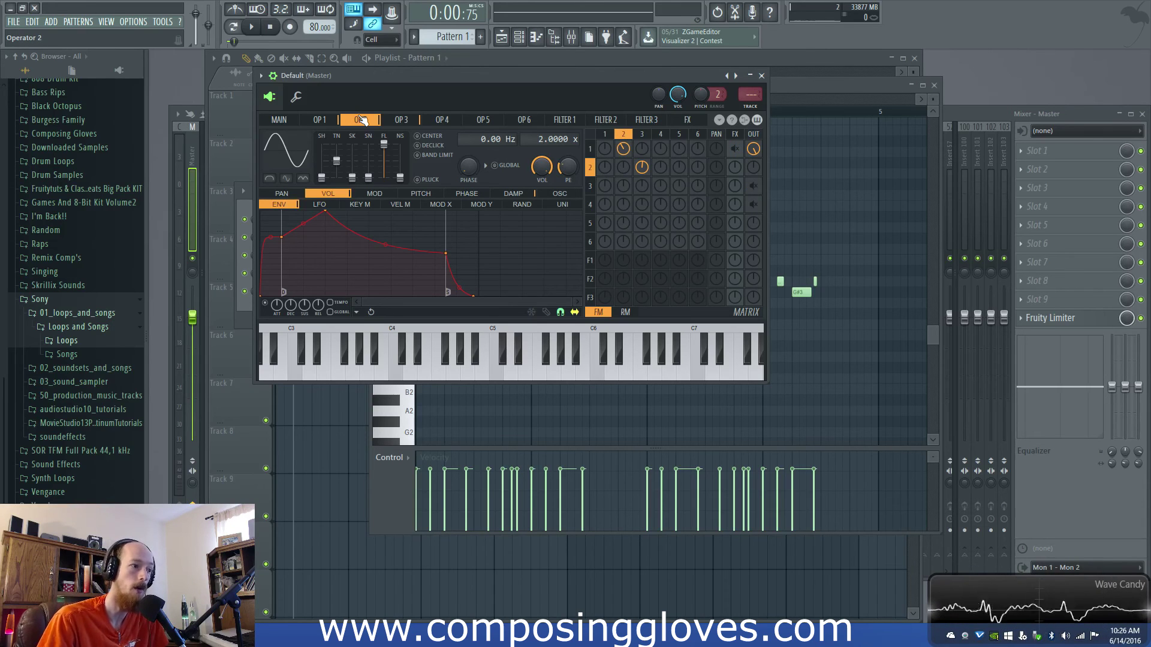
{"action": "left_click", "coordinate": [324, 120]}
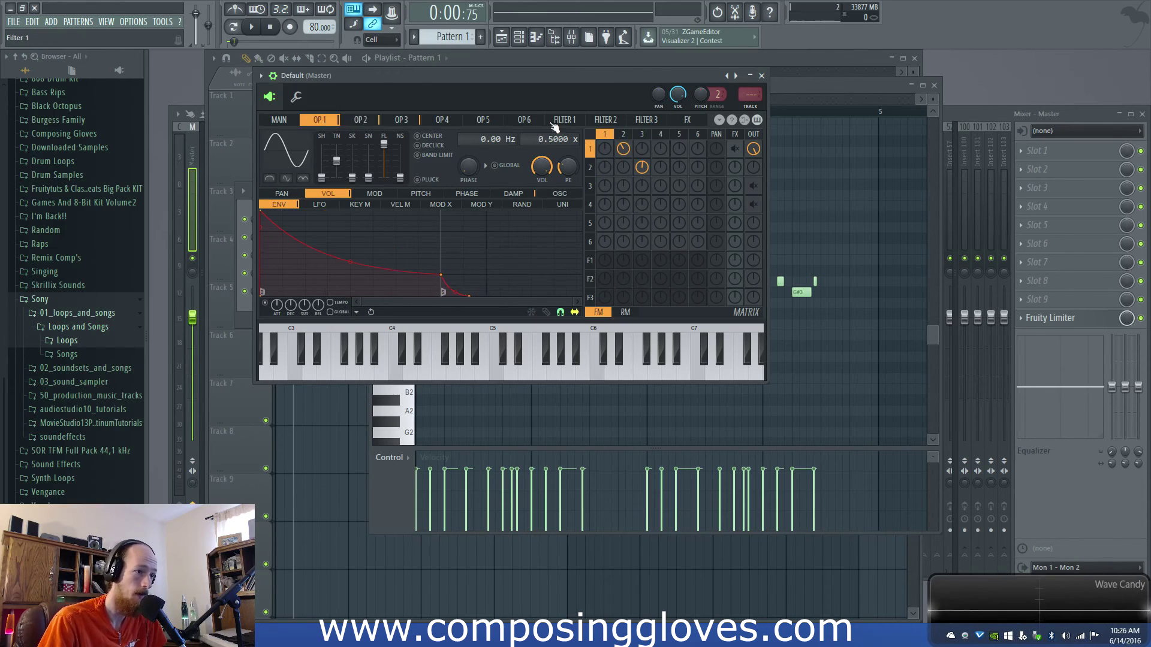
{"action": "left_click_drag", "start_coordinate": [548, 70], "coordinate": [548, 74]}
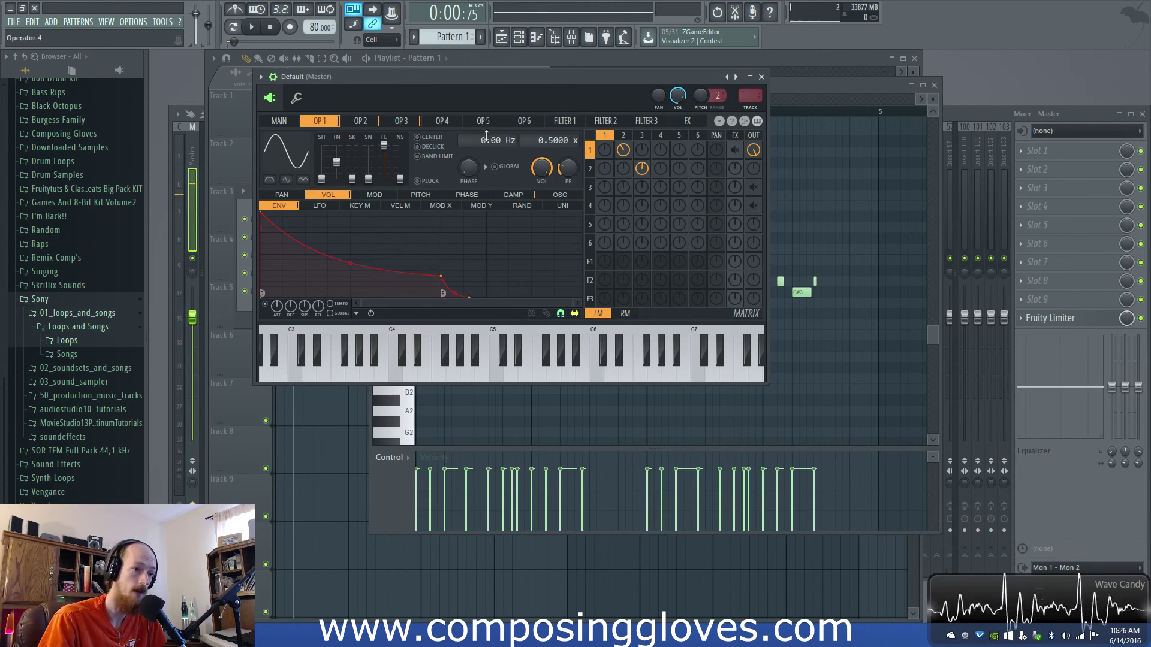
{"action": "left_click", "coordinate": [754, 207]}
{"action": "left_click", "coordinate": [754, 187]}
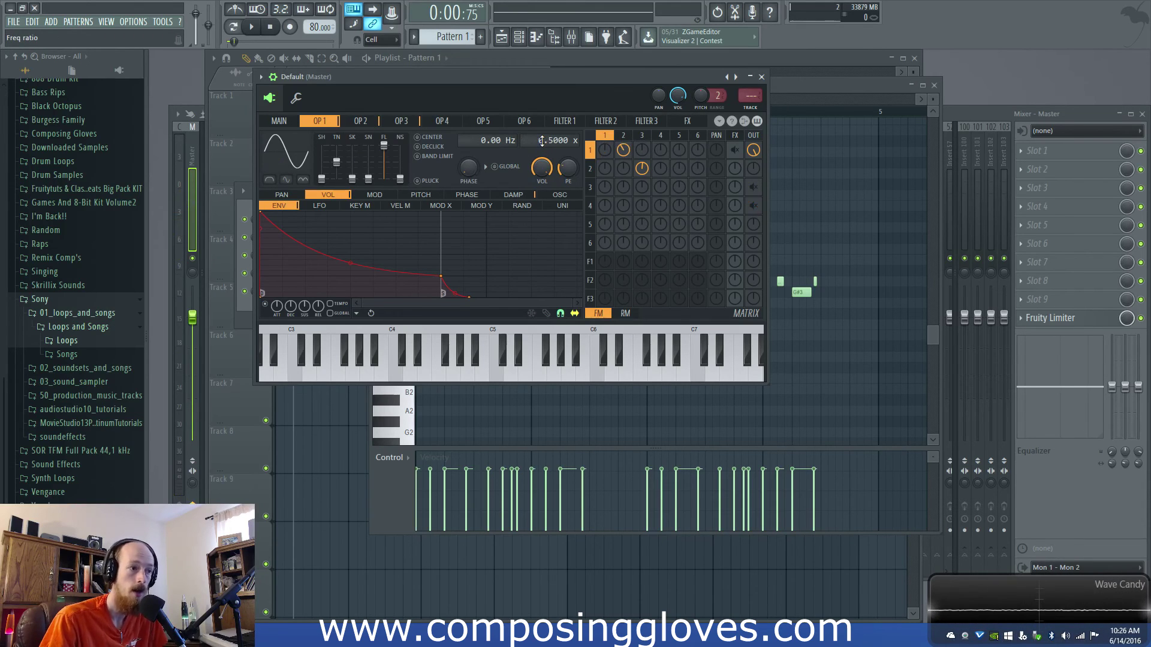
- Compare the frequency ratios, waveforms and volume envelopes of Operators 1, 2 and 3
{"action": "left_click", "coordinate": [625, 136]}
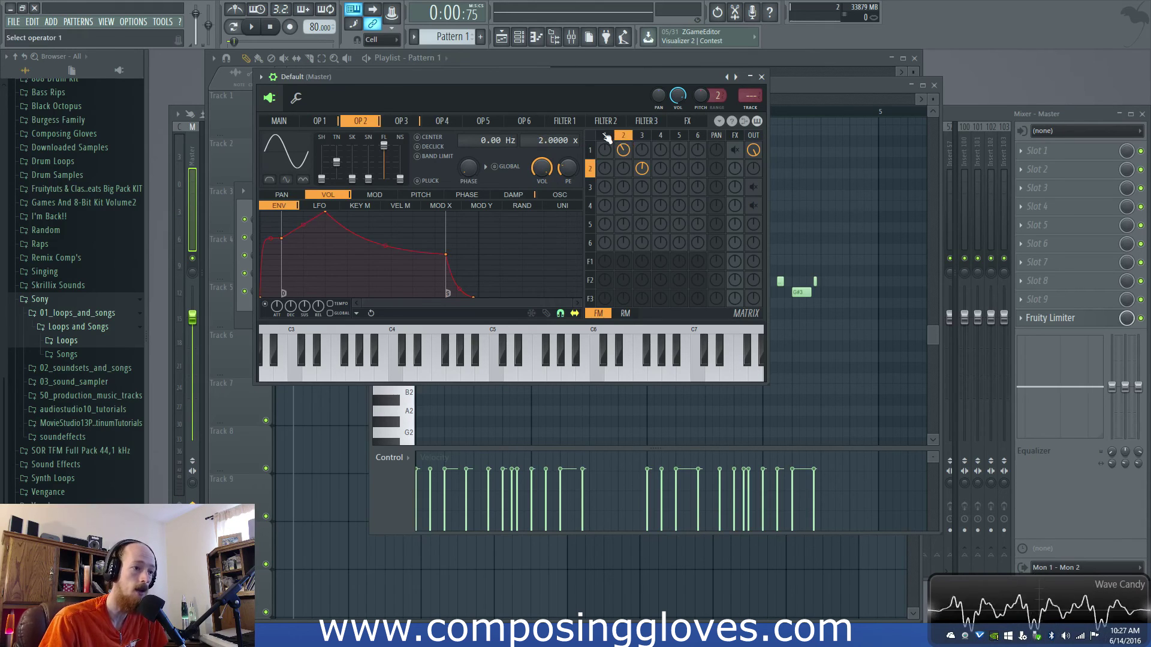
{"action": "left_click", "coordinate": [605, 137]}
{"action": "left_click", "coordinate": [591, 170]}
{"action": "left_click", "coordinate": [592, 188]}
{"action": "left_click", "coordinate": [592, 169]}
{"action": "left_click", "coordinate": [592, 152]}
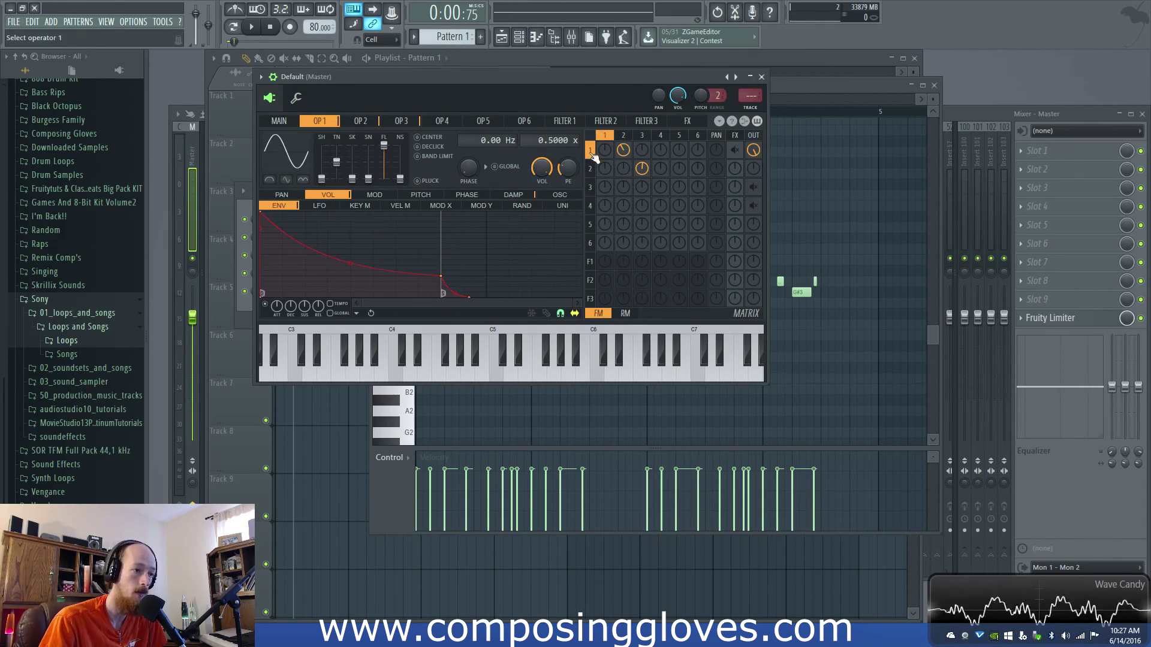
- Select all of the Default channel's notes in the piano roll and return to the Sytrus window
{"action": "key", "text": "F6"}
{"action": "left_click", "coordinate": [417, 293]}
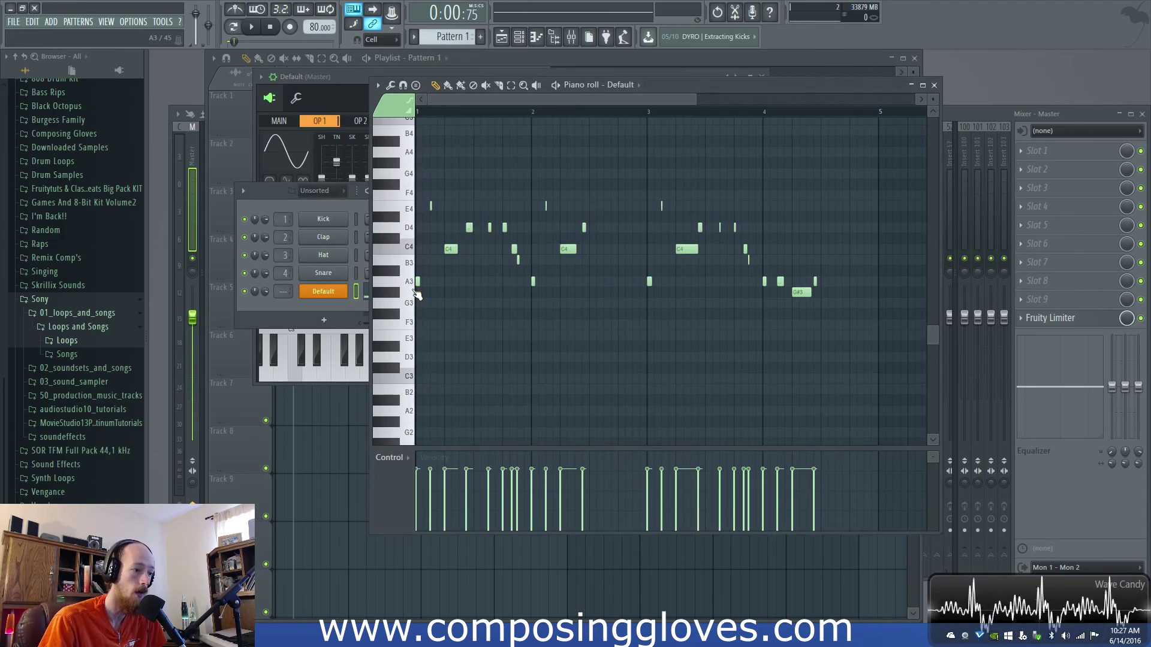
{"action": "key", "text": "ctrl+a"}
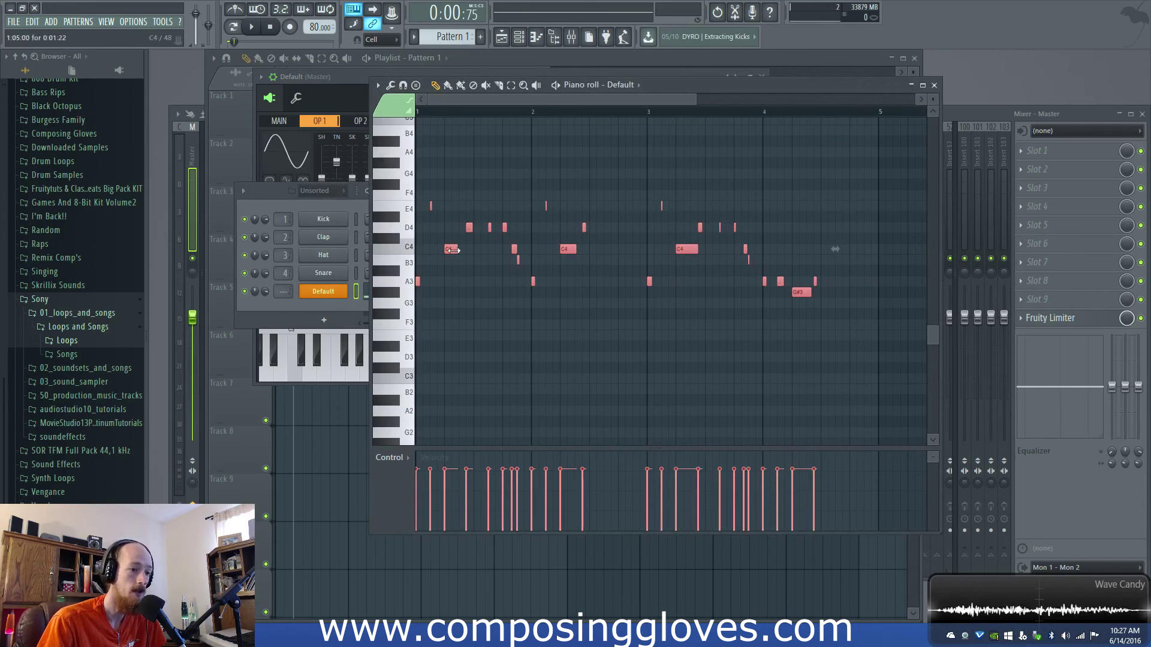
{"action": "left_click", "coordinate": [350, 80]}
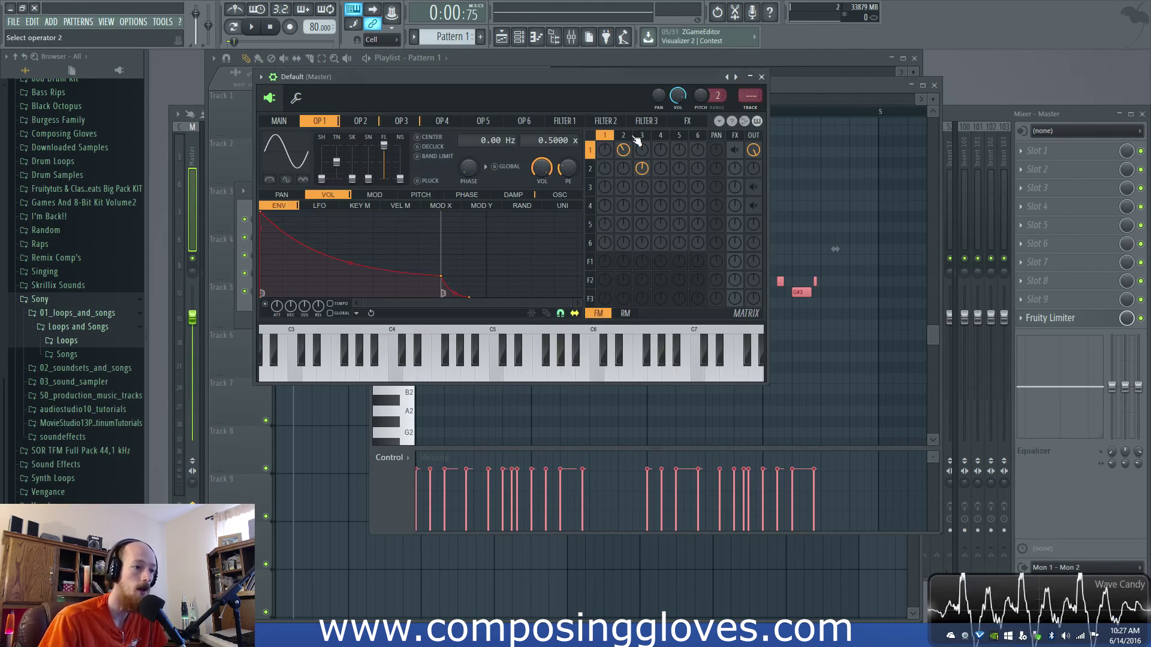
- Examine how Operator 3 modulates Operator 2 and Operator 2 modulates Operator 1, checking each operator's settings
{"action": "left_click", "coordinate": [593, 170]}
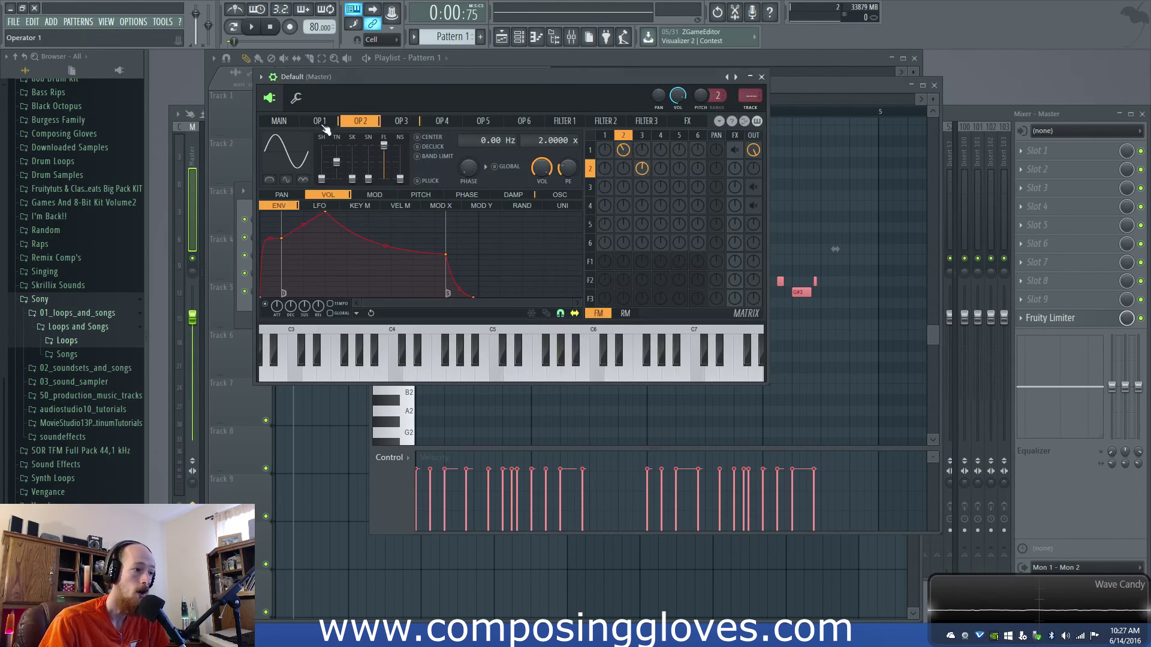
{"action": "left_click", "coordinate": [591, 153]}
{"action": "left_click", "coordinate": [622, 136]}
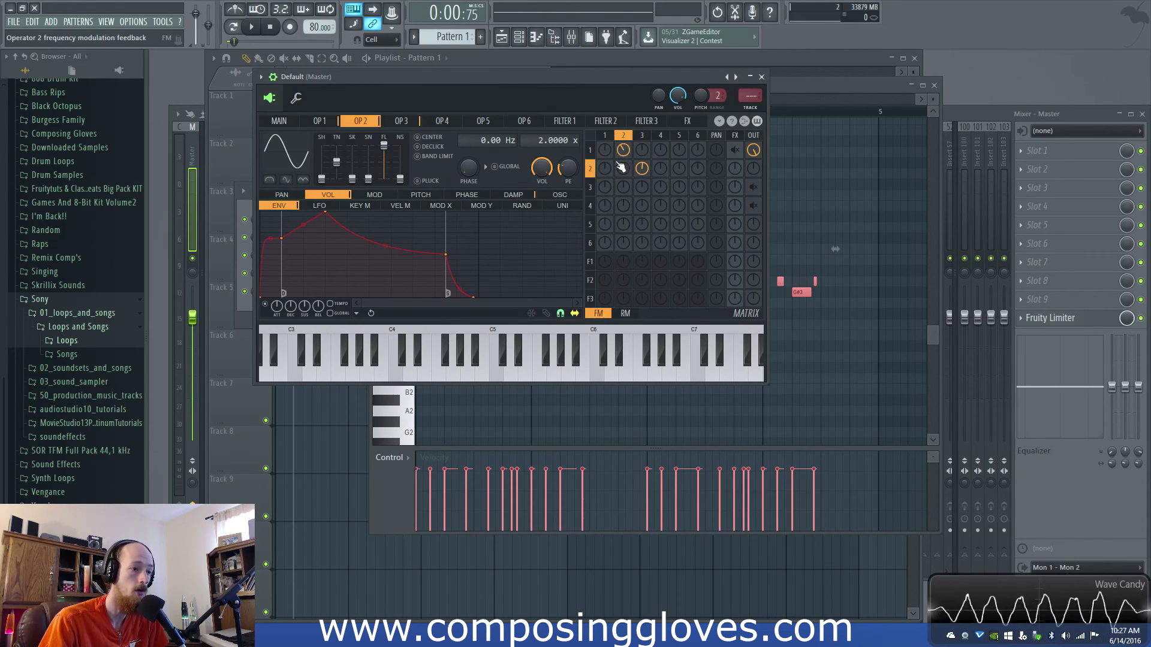
{"action": "left_click", "coordinate": [645, 137]}
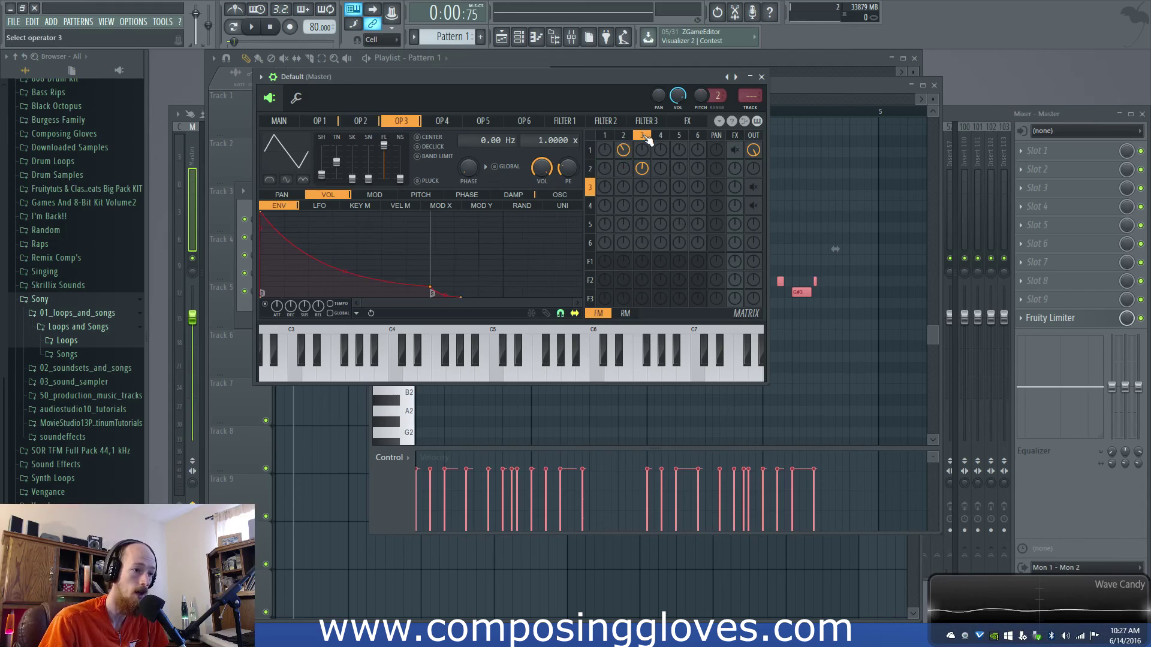
{"action": "left_click", "coordinate": [595, 170]}
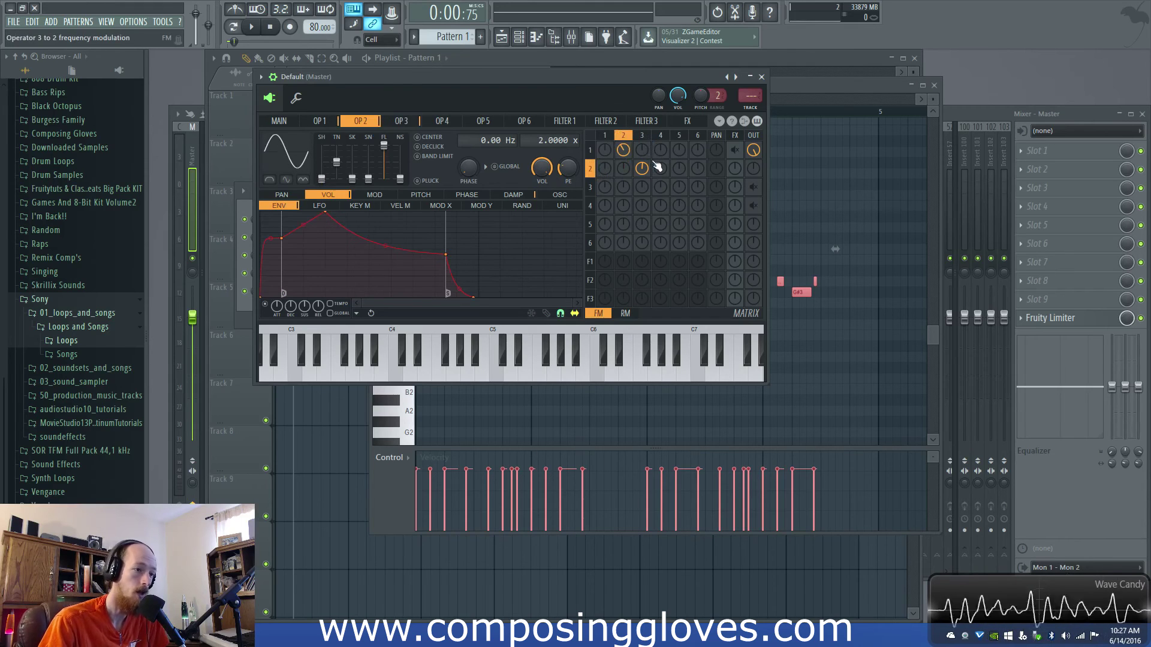
{"action": "left_click", "coordinate": [591, 189]}
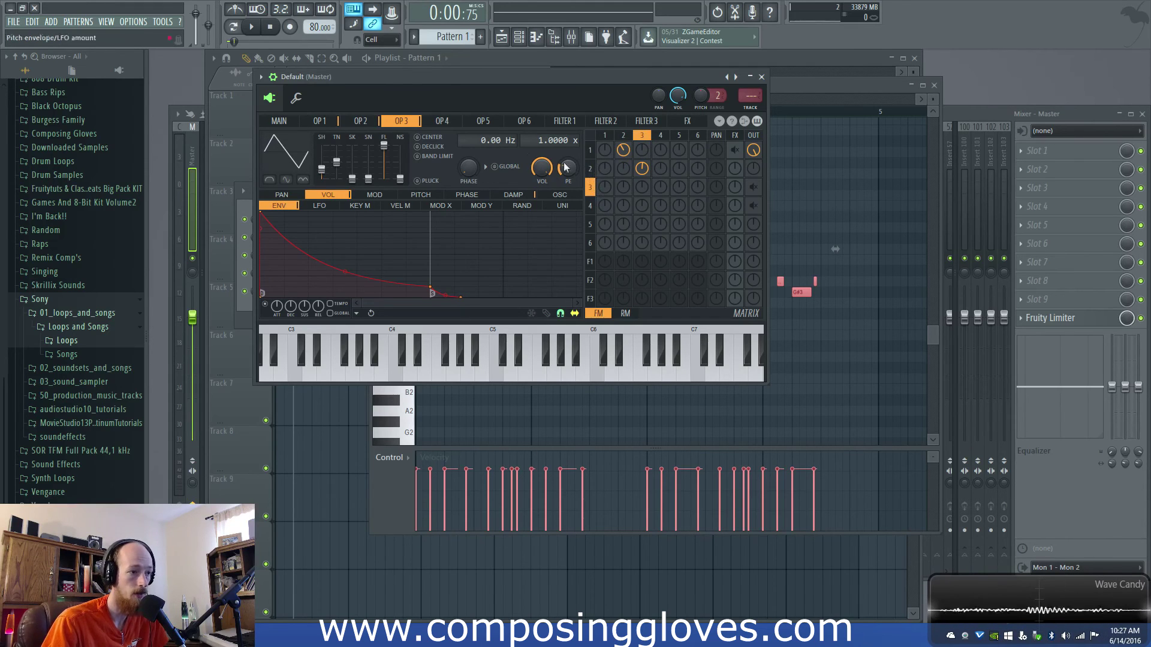
{"action": "left_click", "coordinate": [366, 122]}
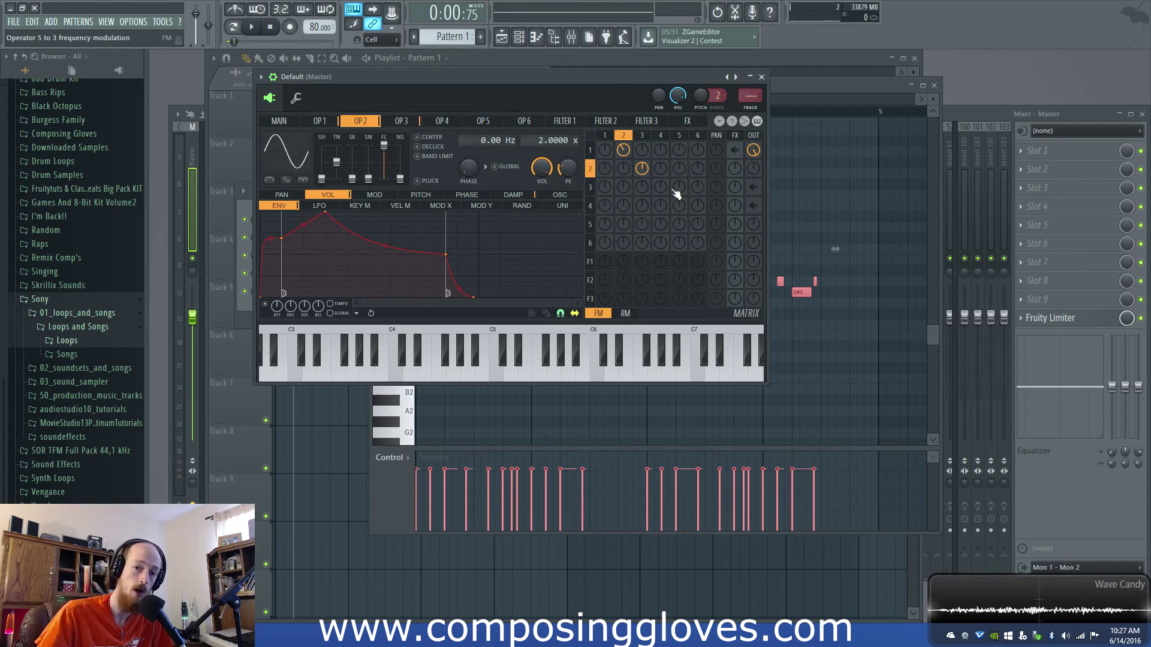
{"action": "left_click", "coordinate": [594, 190]}
{"action": "left_click", "coordinate": [593, 175]}
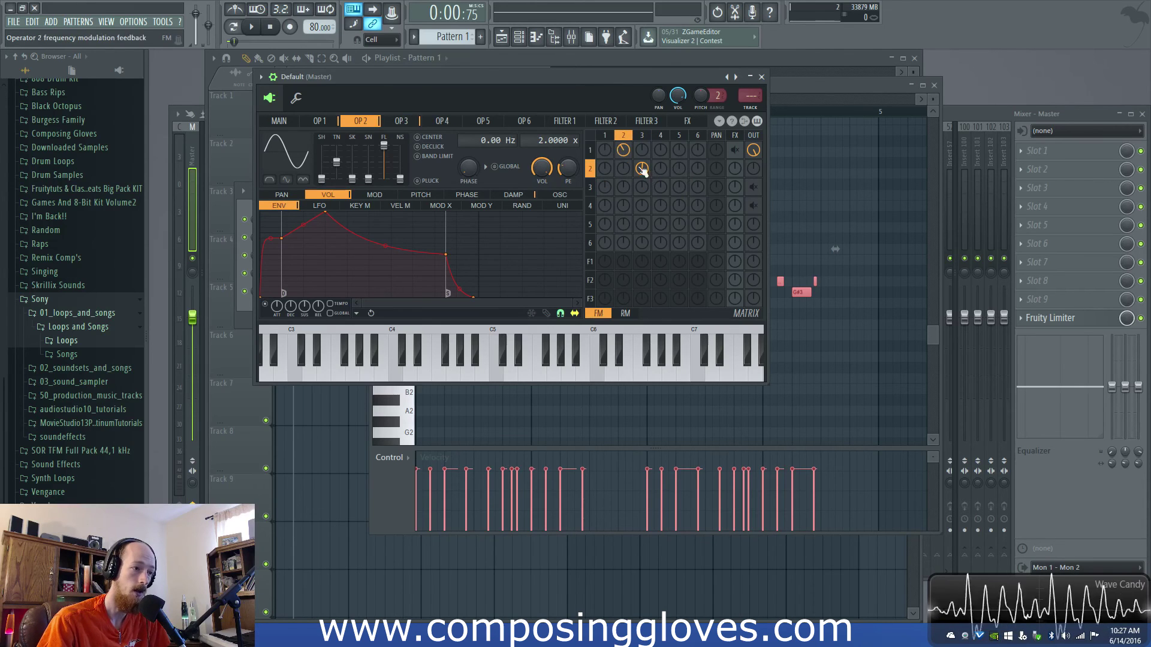
- Show Operator 3 and, while the pattern plays, lower its frequency modulation of Operator 2 to 0%
{"action": "left_click", "coordinate": [396, 125]}
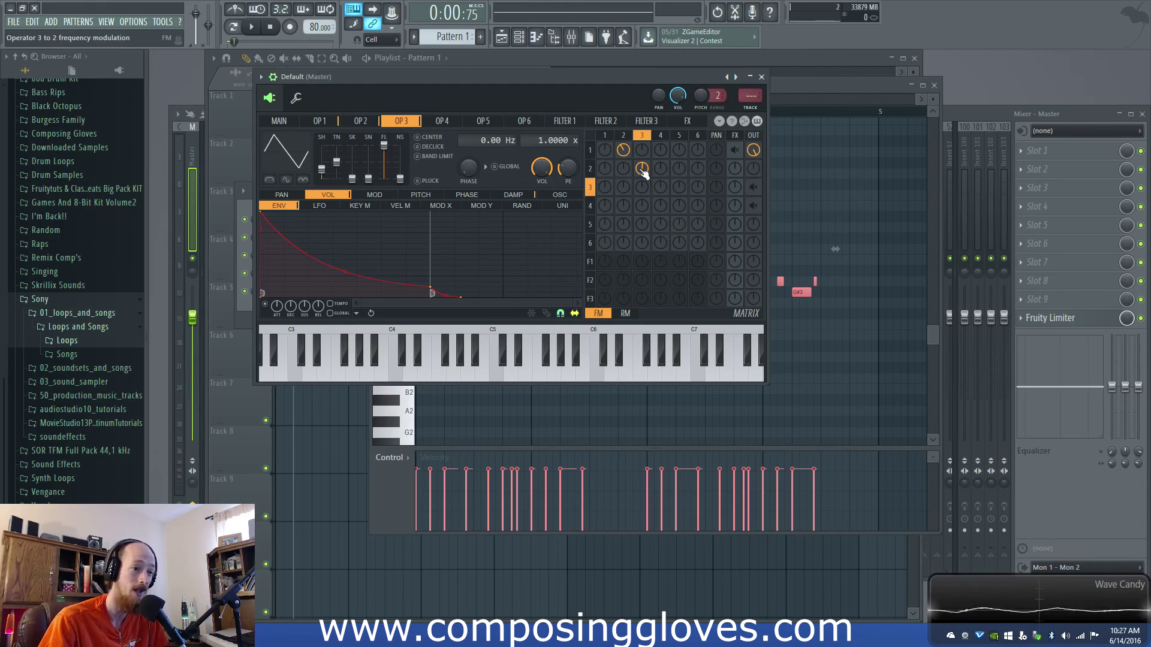
{"action": "key", "text": "space"}
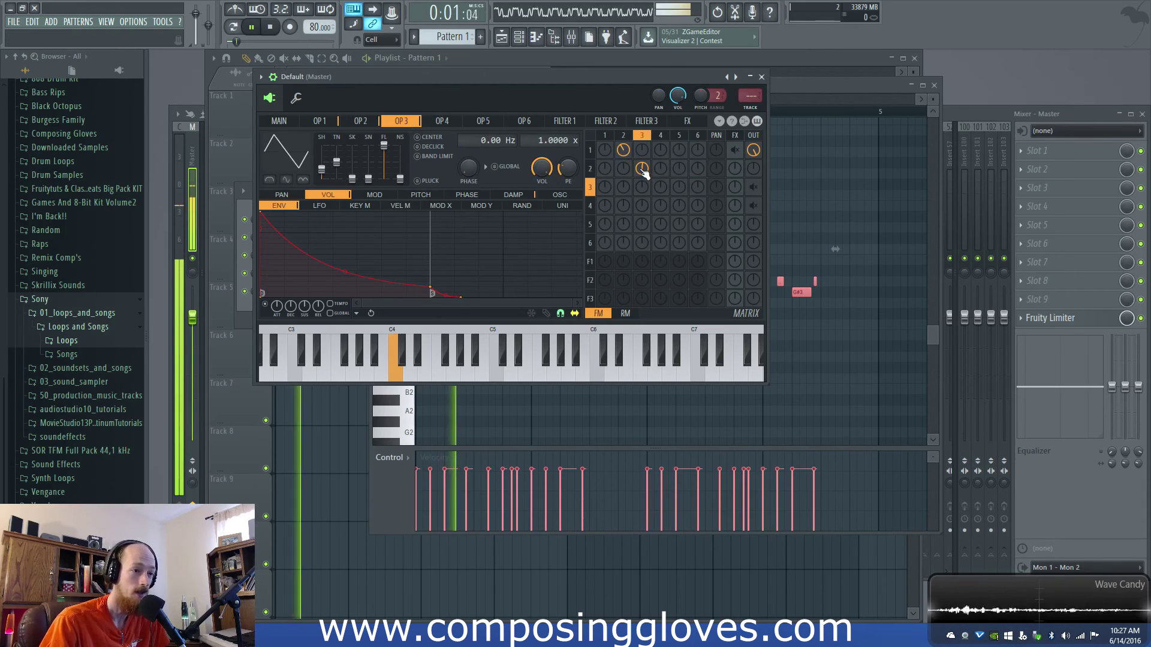
{"action": "scroll", "coordinate": [646, 170], "scroll_direction": "down", "scroll_amount": 2}
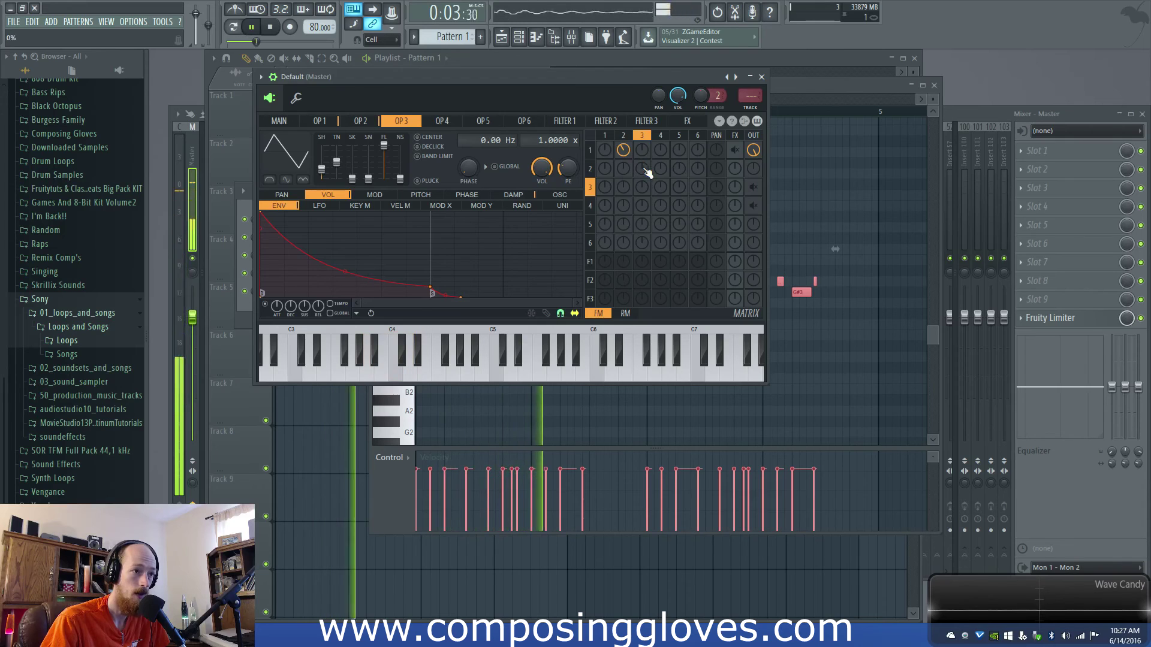
{"action": "key", "text": "space"}
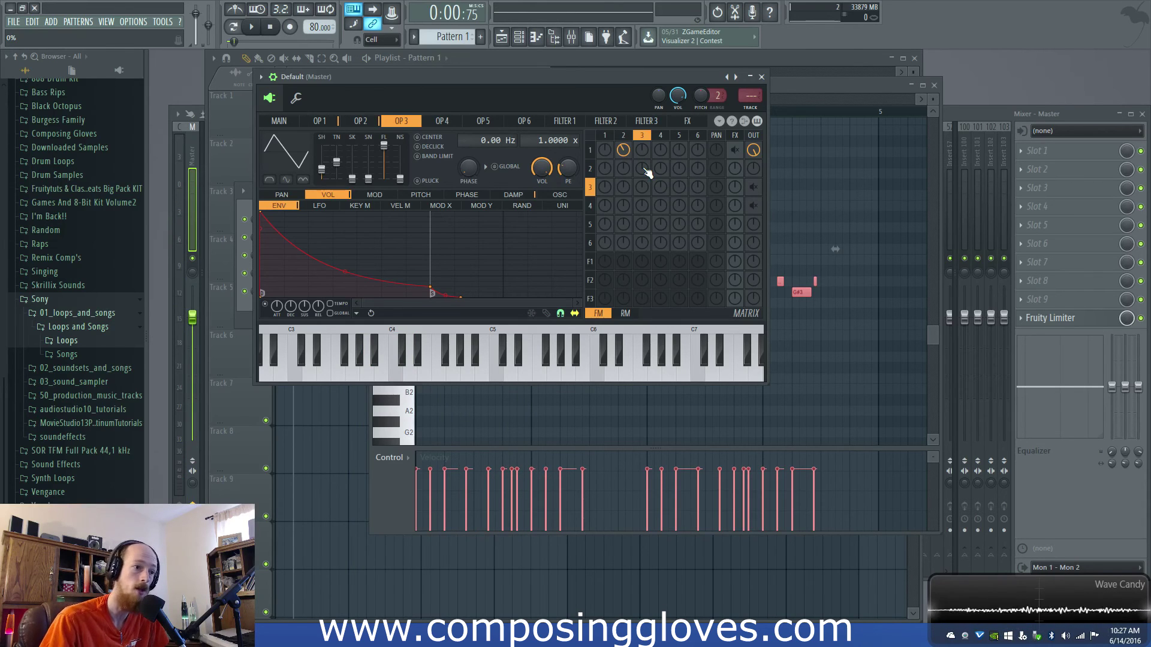
- Play the pattern again, raise Operator 3's frequency modulation of Operator 2 to 5%, and stop playback
{"action": "key", "text": "space"}
{"action": "left_click_drag", "start_coordinate": [645, 169], "coordinate": [645, 166]}
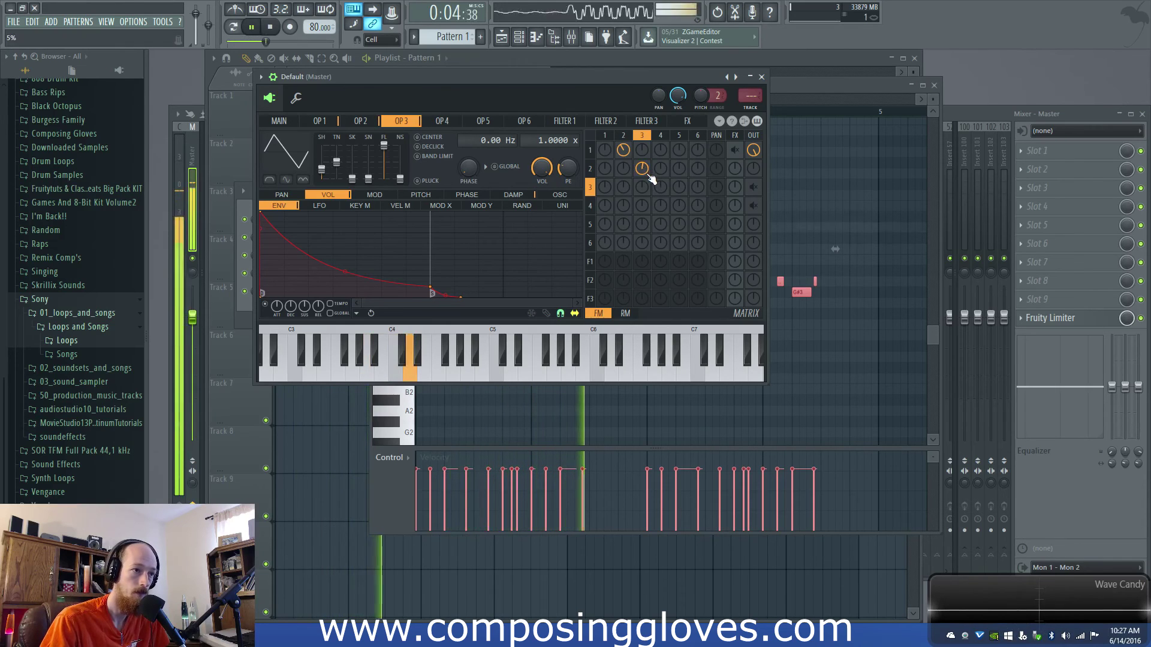
{"action": "key", "text": "space"}
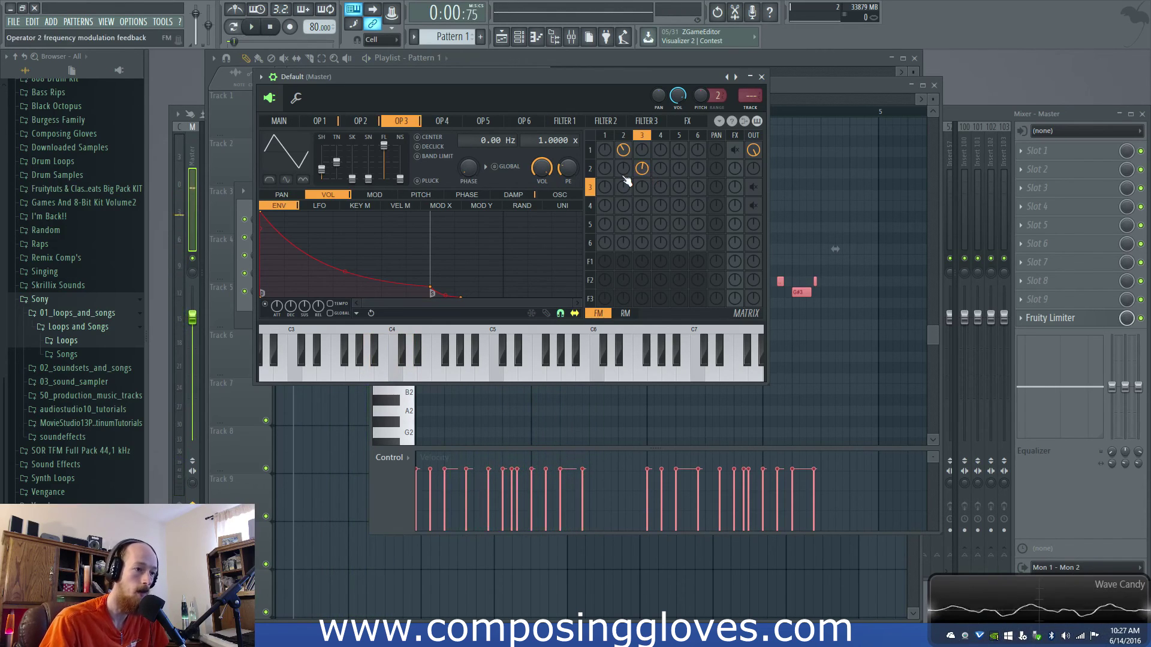
- Review the main settings page and the individual pages of Operators 1, 2 and 3
{"action": "left_click", "coordinate": [277, 121]}
{"action": "left_click", "coordinate": [330, 121]}
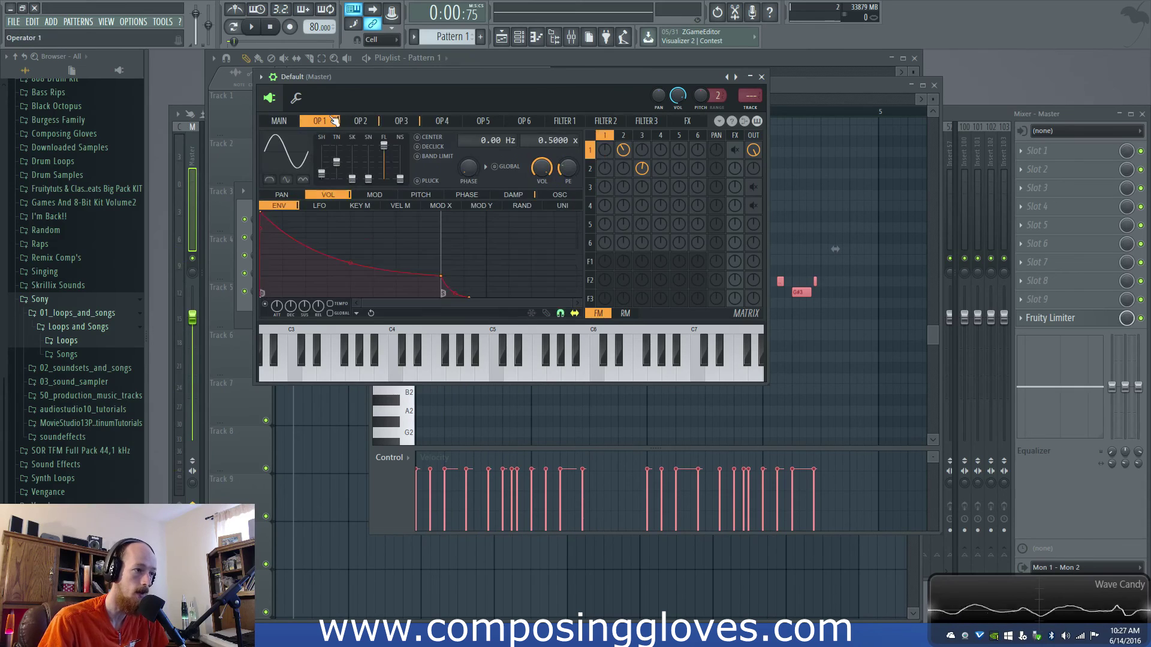
{"action": "left_click", "coordinate": [371, 122]}
{"action": "left_click", "coordinate": [397, 122]}
{"action": "left_click", "coordinate": [338, 123]}
{"action": "left_click", "coordinate": [360, 121]}
{"action": "left_click", "coordinate": [279, 120]}
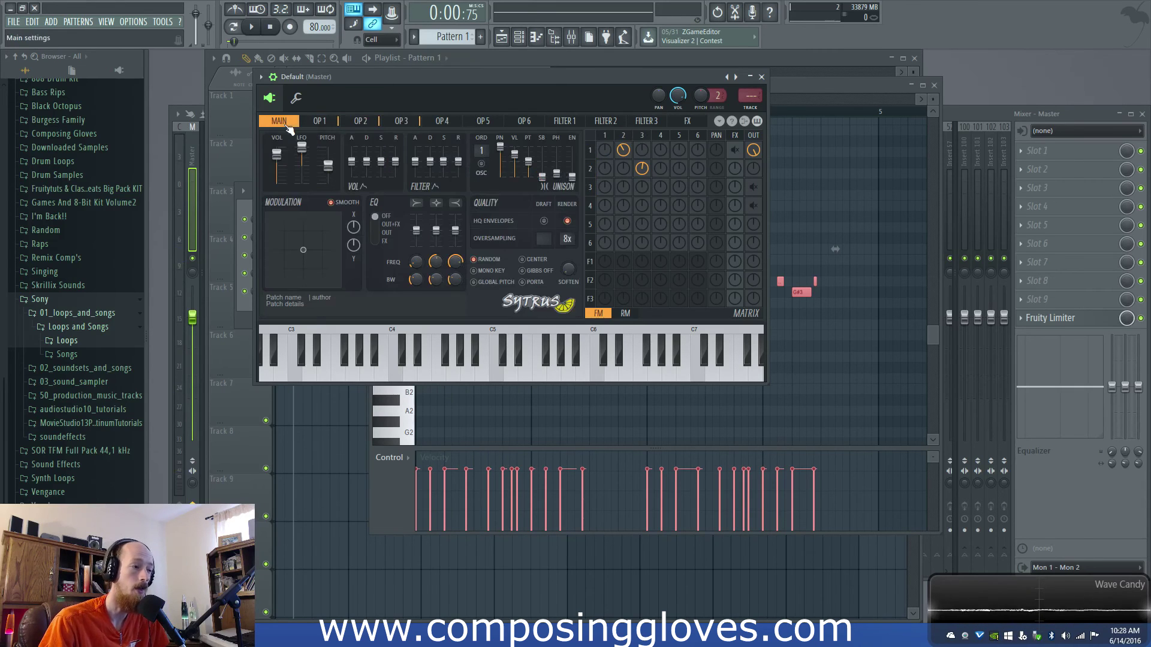
{"action": "left_click", "coordinate": [359, 122]}
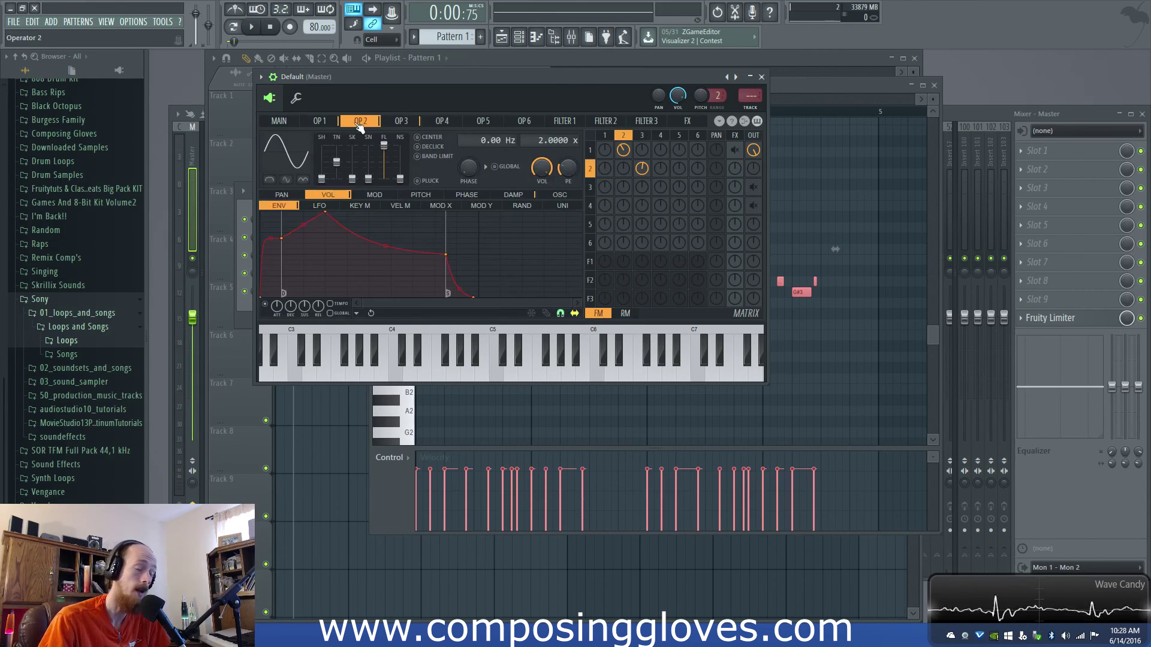
{"action": "left_click", "coordinate": [296, 121]}
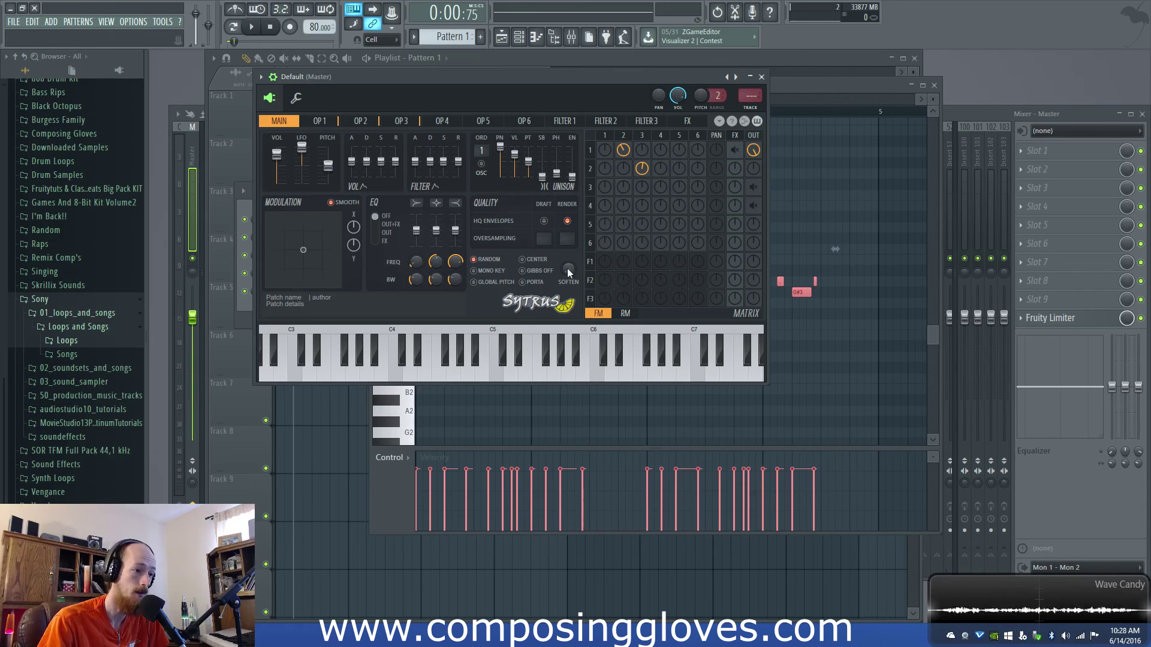
- Compare the frequency ratios and volume envelopes of Operators 1 and 2
{"action": "left_click", "coordinate": [322, 121]}
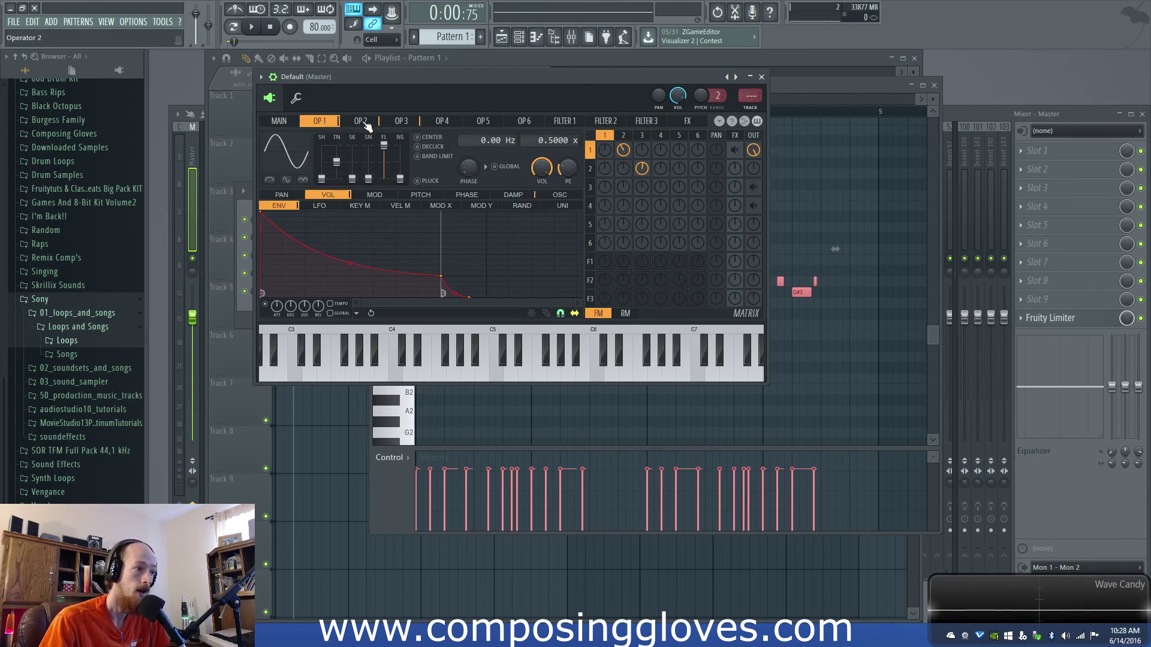
{"action": "left_click", "coordinate": [363, 122]}
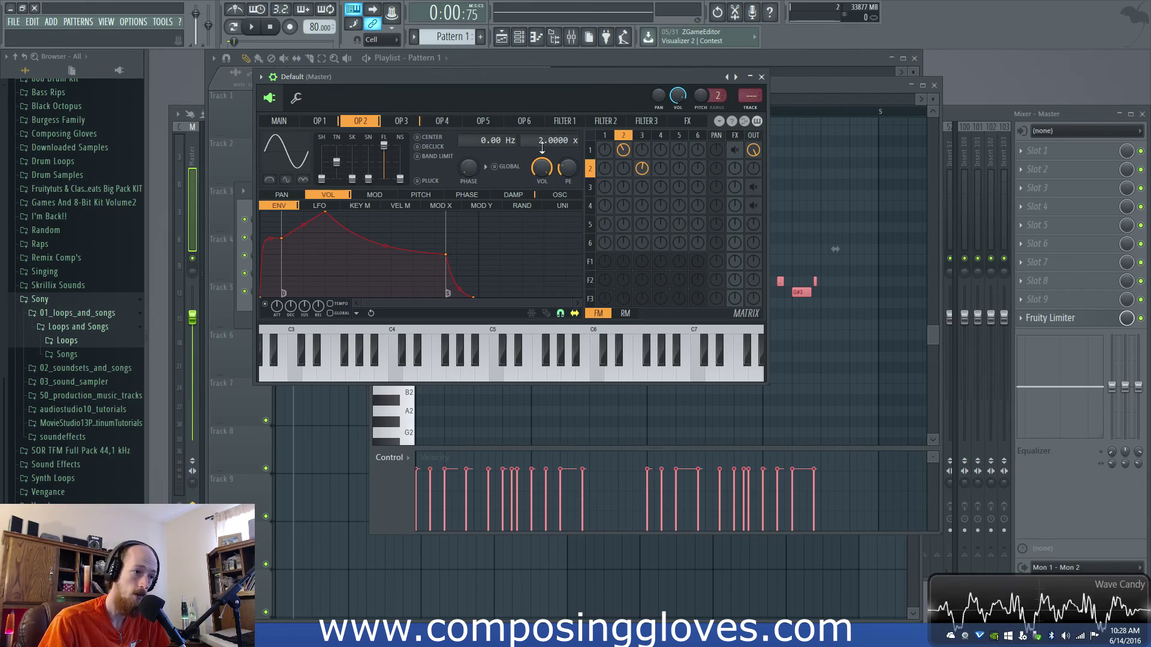
{"action": "left_click", "coordinate": [324, 122]}
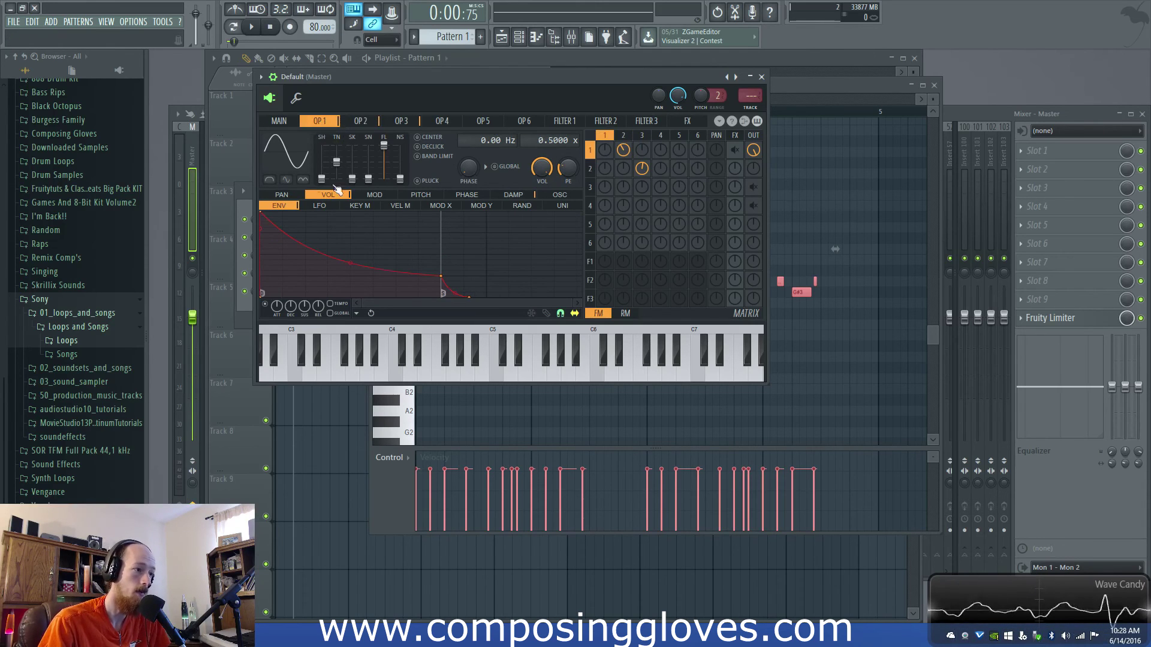
- Show Operator 2, adjust how much it modulates Operator 1 in the matrix while playing the pattern, and stop playback
{"action": "left_click", "coordinate": [624, 137]}
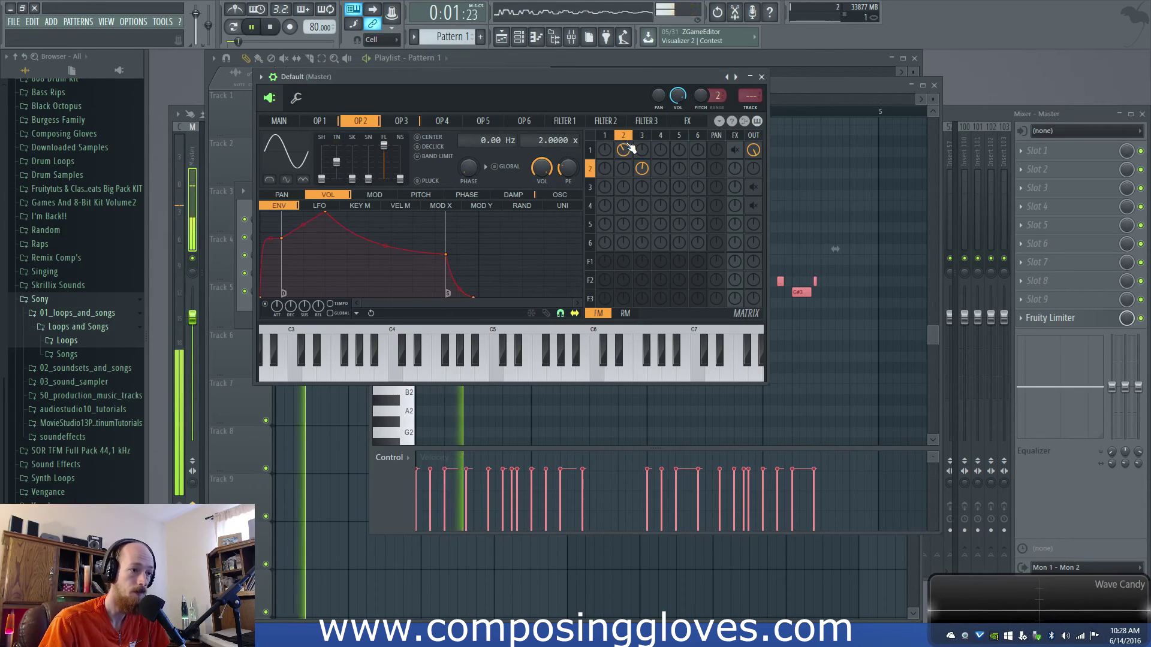
{"action": "key", "text": "space"}
{"action": "mouse_move", "coordinate": [627, 150]}
{"action": "left_mouse_down"}
{"action": "mouse_move", "coordinate": [627, 186]}
{"action": "mouse_move", "coordinate": [629, 154]}
{"action": "left_mouse_up"}
{"action": "key", "text": "space"}
{"action": "key", "text": "space"}
{"action": "key", "text": "space"}
{"action": "key", "text": "space"}
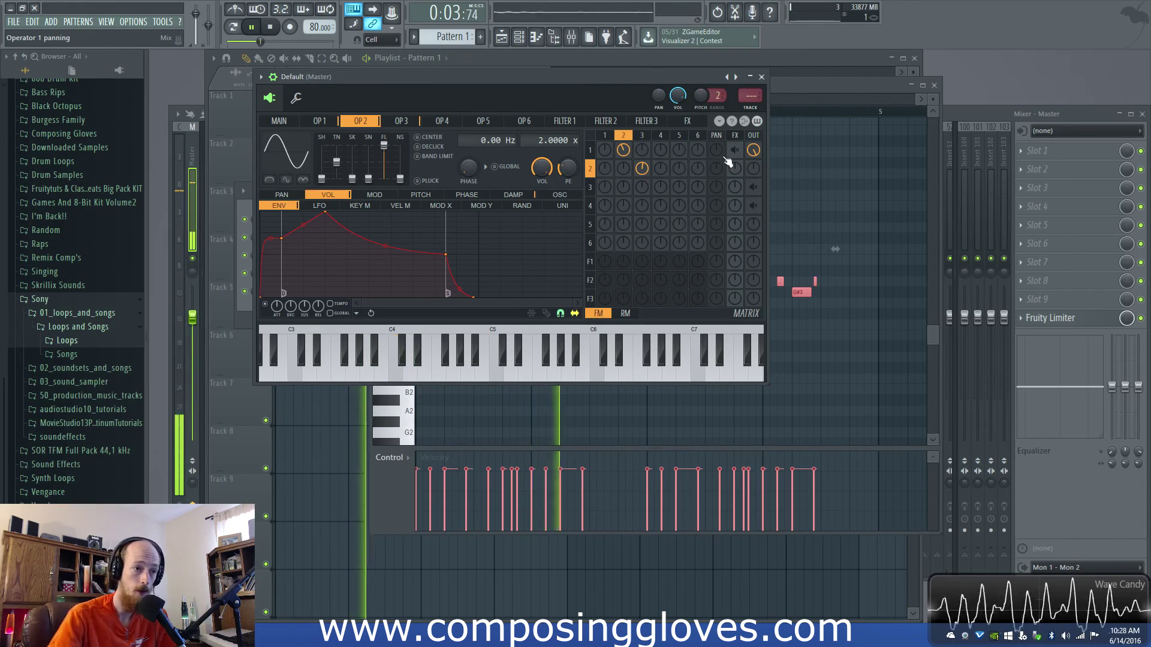
{"action": "key", "text": "space"}
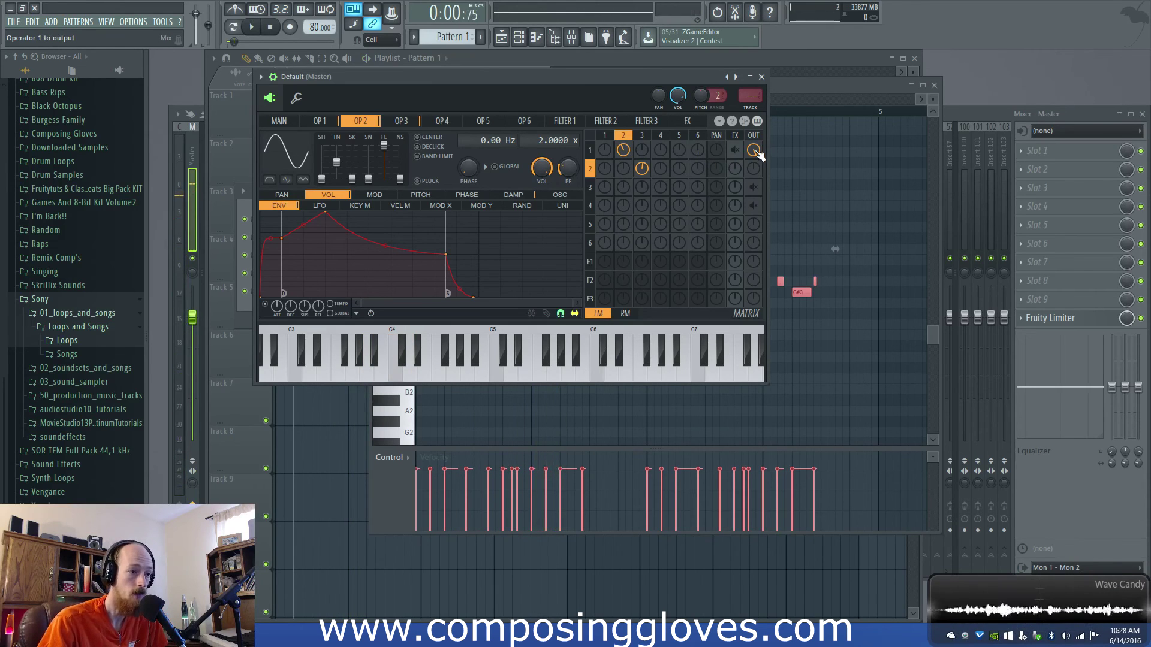
- Examine how the matrix rows and columns correspond to Operators 1, 2 and 3, ending on Operator 1
{"action": "left_click", "coordinate": [590, 150]}
{"action": "left_click", "coordinate": [590, 170]}
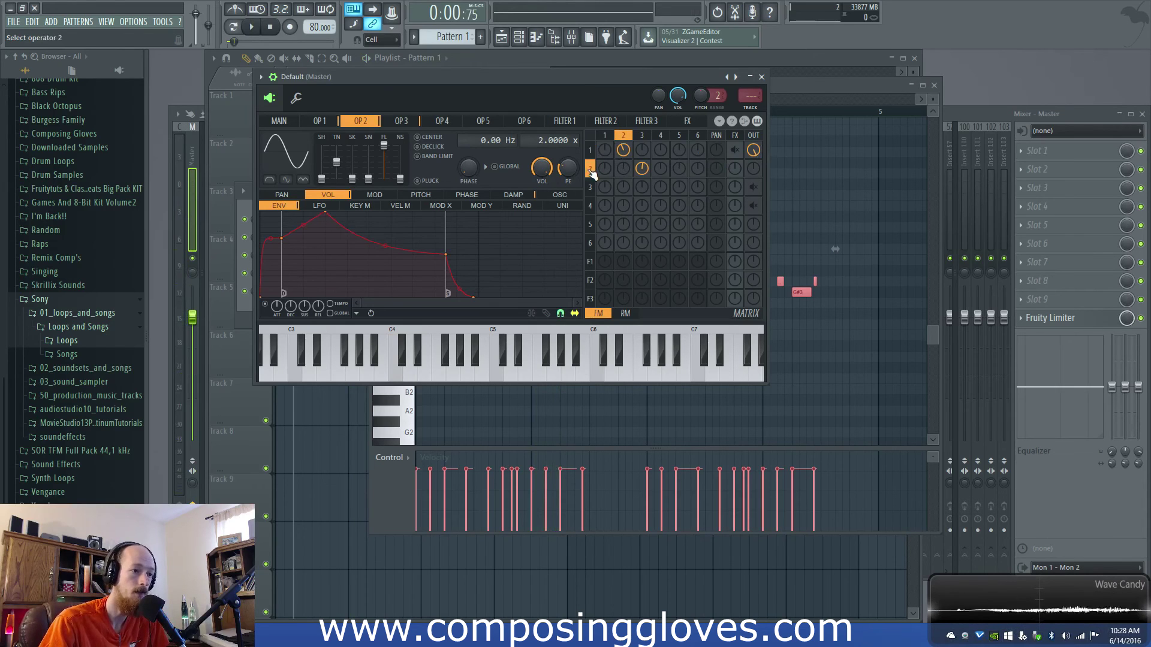
{"action": "left_click", "coordinate": [641, 138]}
{"action": "left_click", "coordinate": [621, 137]}
{"action": "left_click", "coordinate": [602, 138]}
{"action": "left_click", "coordinate": [593, 174]}
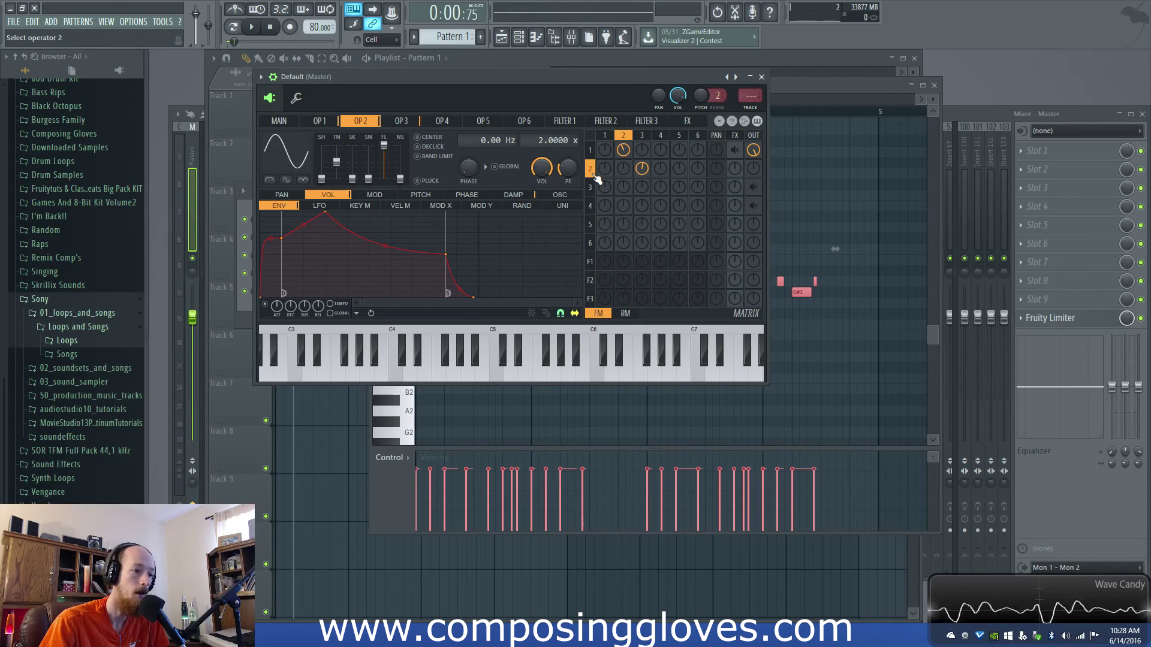
{"action": "left_click", "coordinate": [604, 137]}
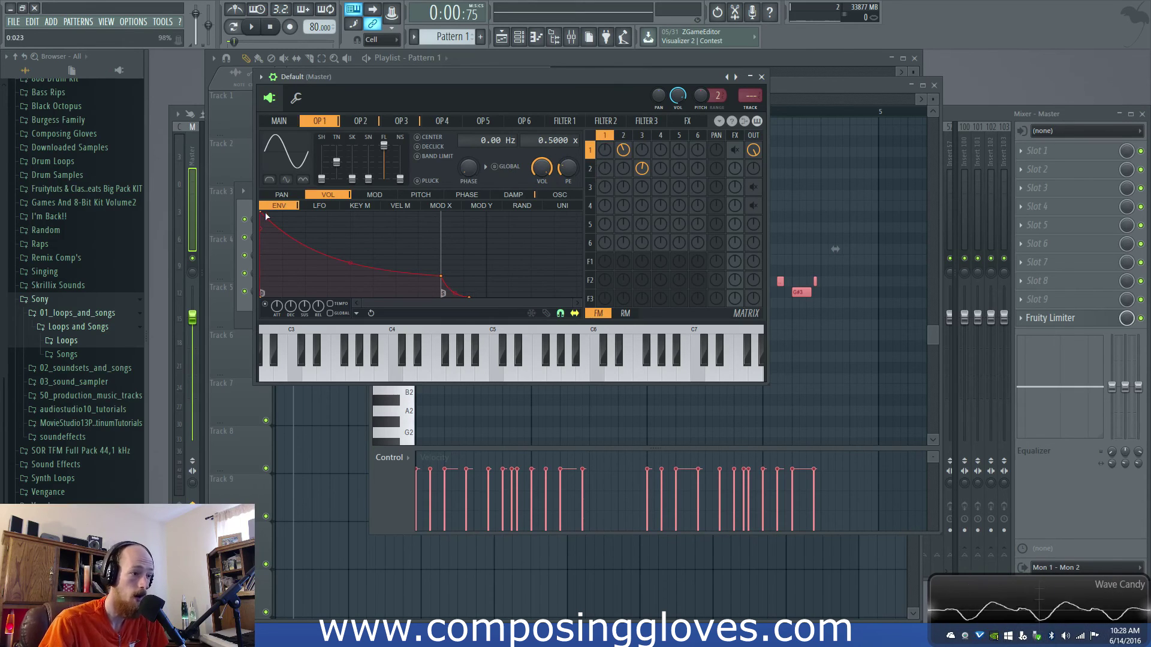
- Inspect Operator 1's pluck damping, pitch and volume articulations, including the damping key mapping and the volume envelope
{"action": "left_click", "coordinate": [513, 195]}
{"action": "left_click", "coordinate": [425, 196]}
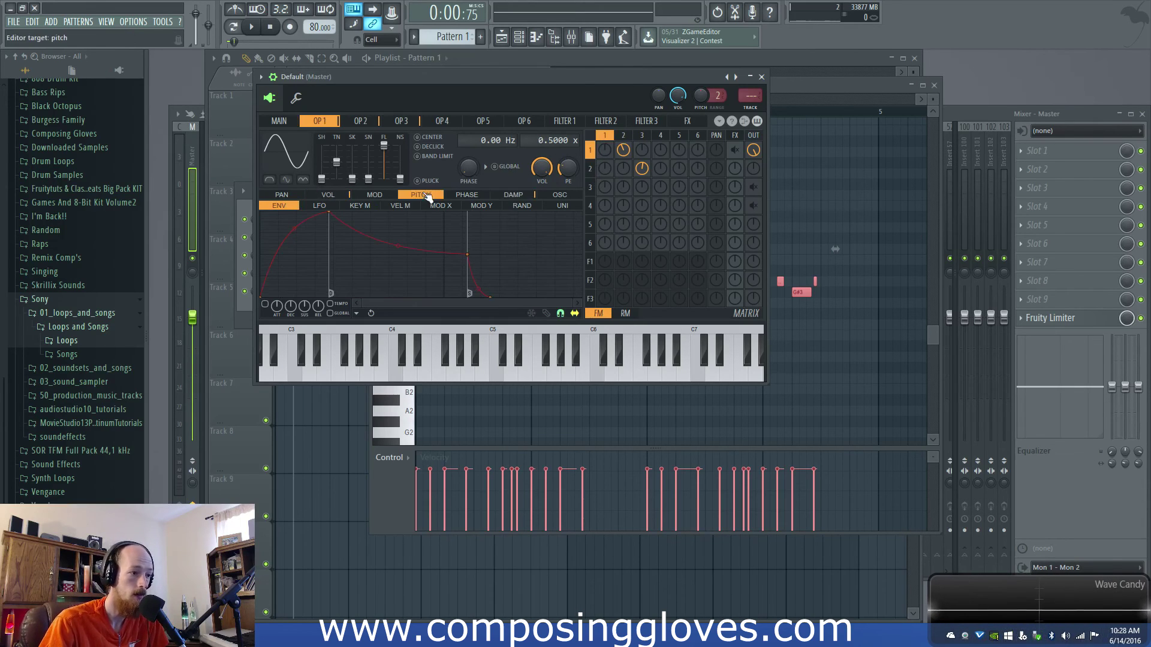
{"action": "left_click", "coordinate": [517, 195]}
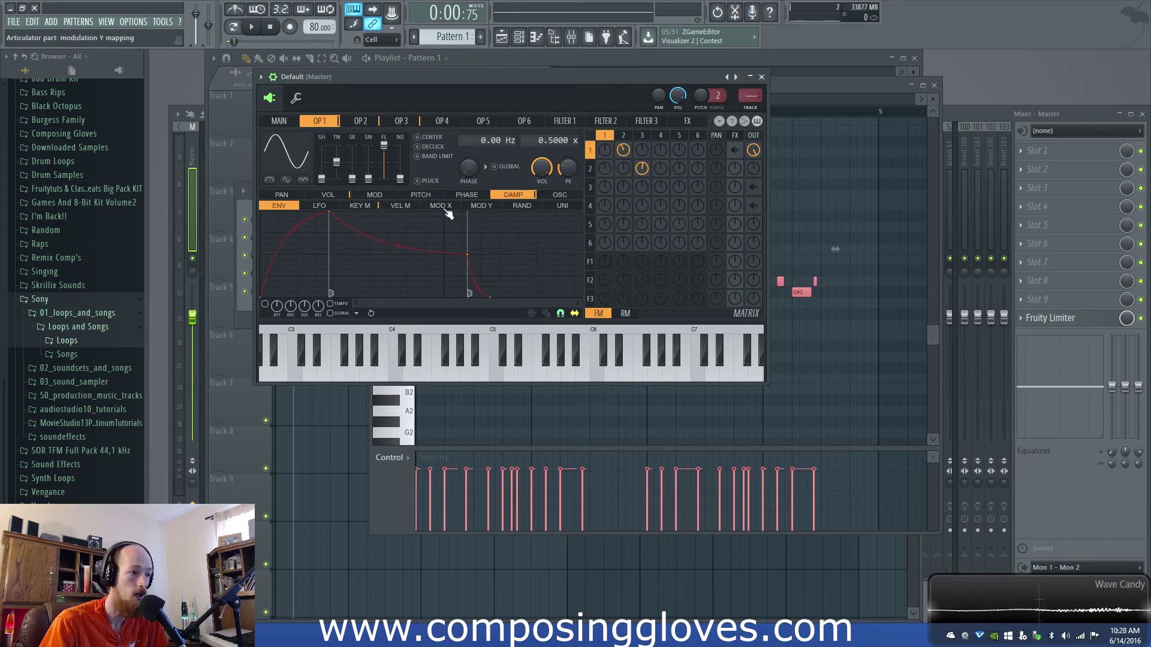
{"action": "left_click", "coordinate": [359, 206]}
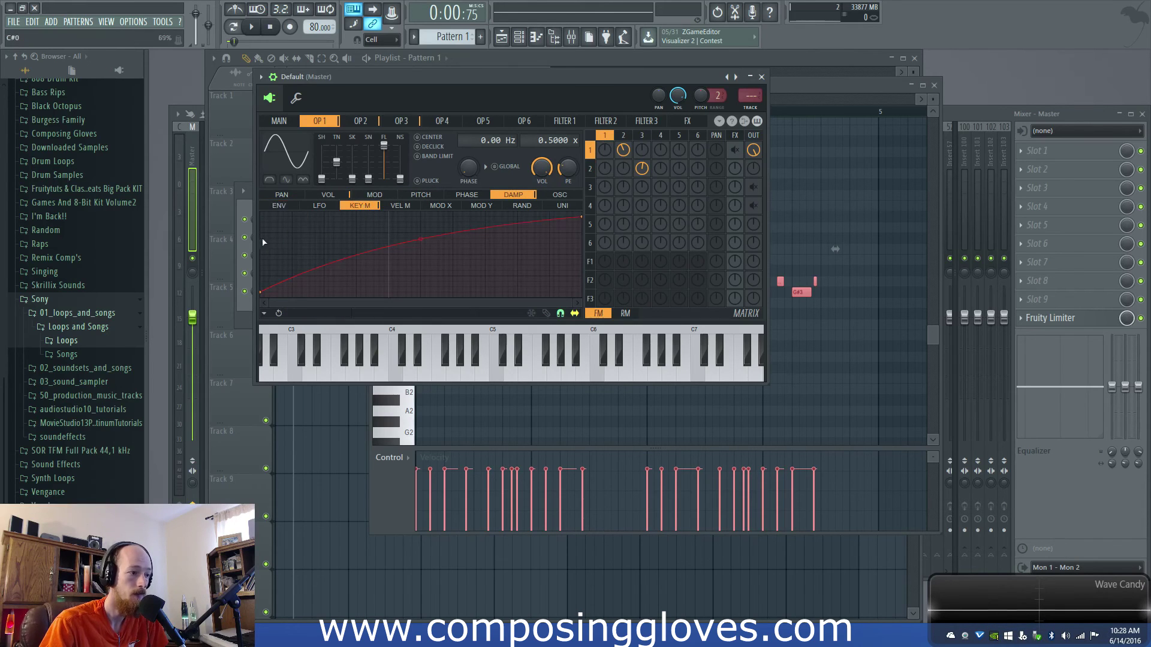
{"action": "left_click", "coordinate": [328, 195]}
{"action": "left_click", "coordinate": [279, 206]}
{"action": "left_click", "coordinate": [360, 206]}
{"action": "left_click", "coordinate": [519, 198]}
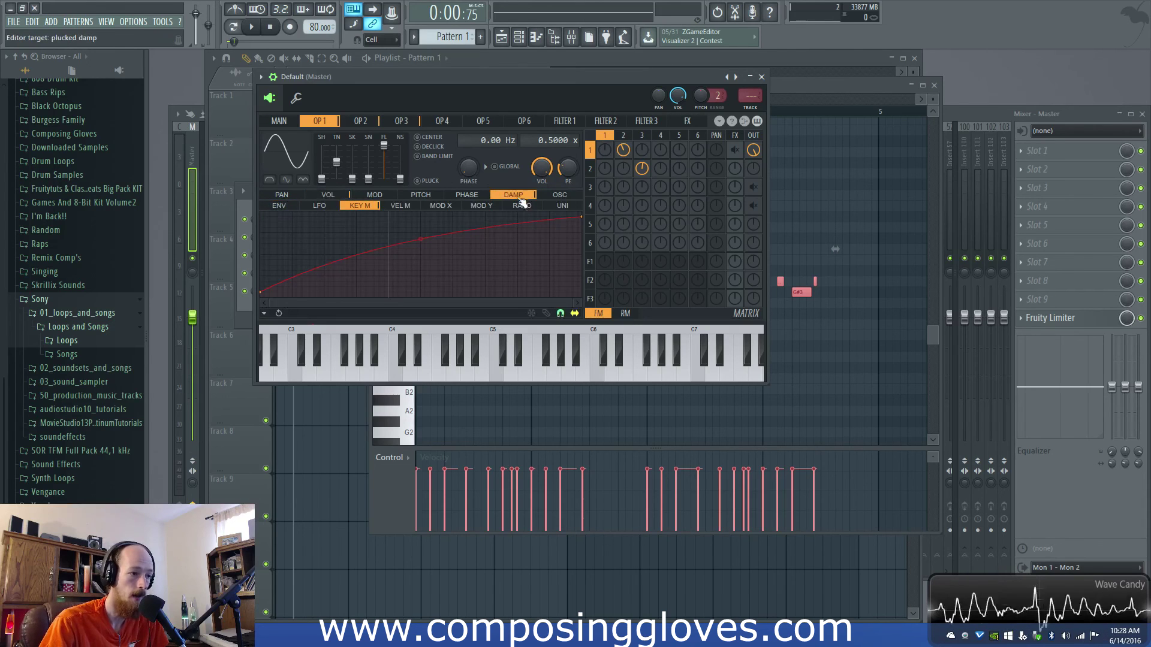
{"action": "left_click", "coordinate": [328, 195]}
{"action": "left_click", "coordinate": [279, 205]}
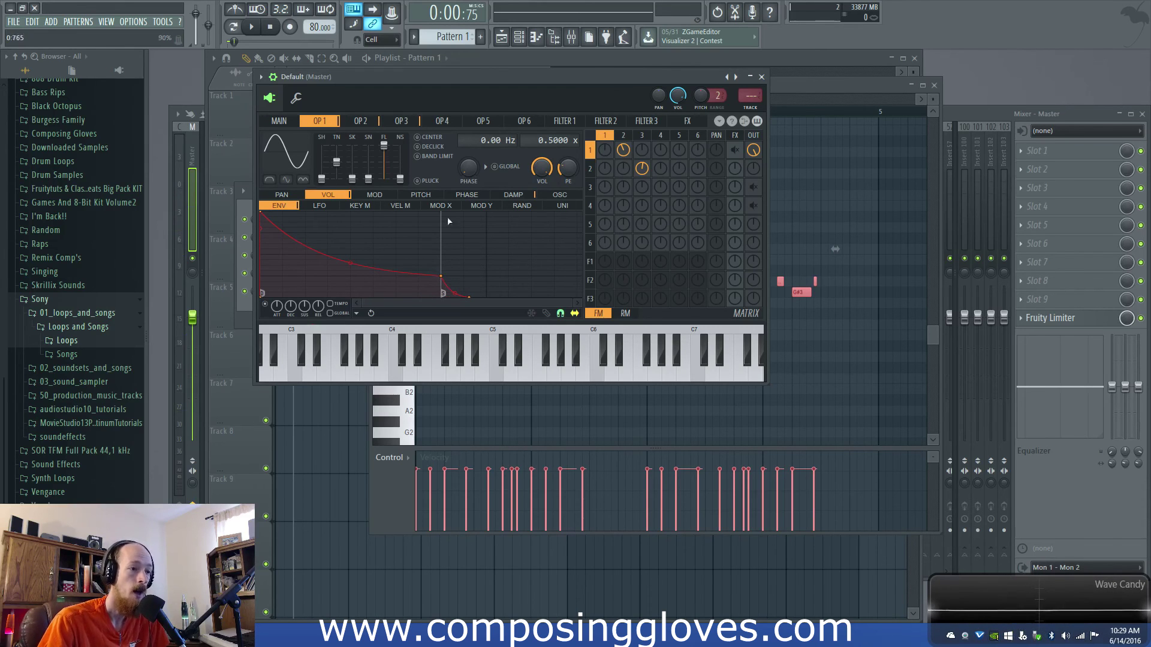
- Compare the waveforms and volume envelopes of Operators 2 and 3, returning to Operator 2
{"action": "left_click", "coordinate": [623, 135]}
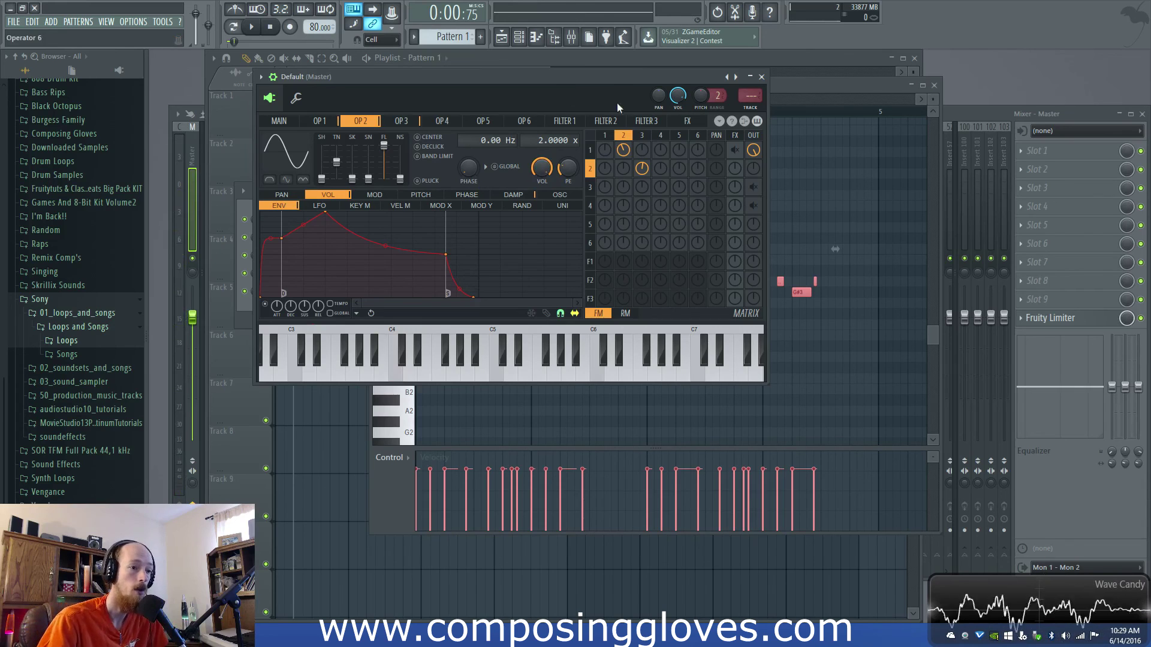
{"action": "left_click", "coordinate": [591, 188]}
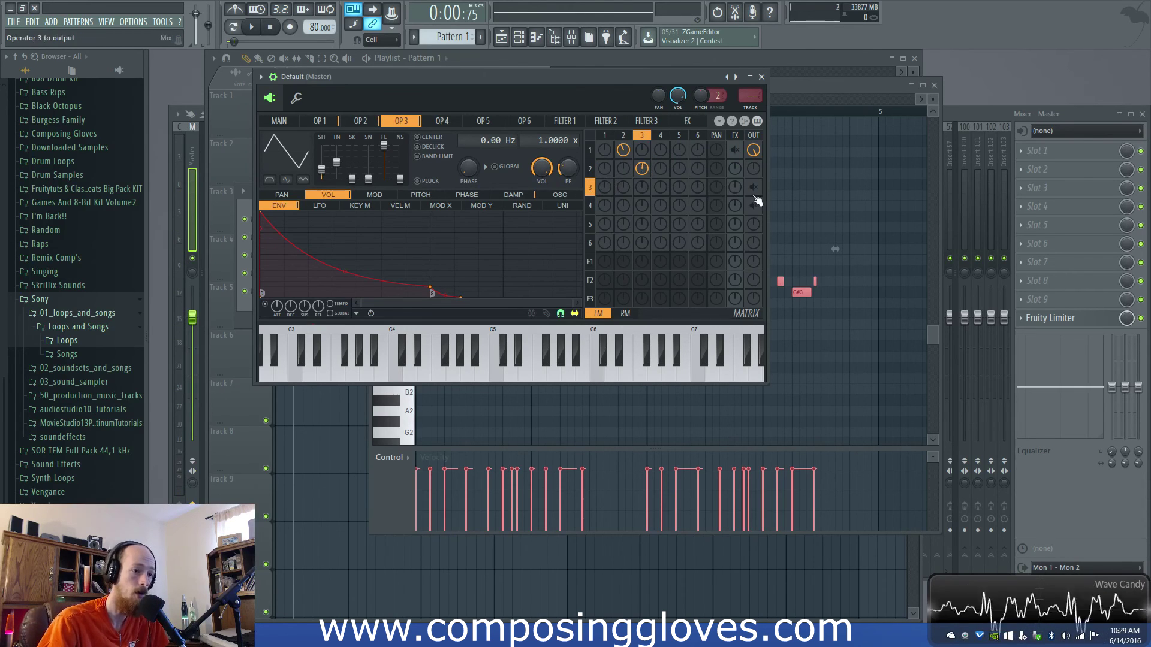
{"action": "left_click", "coordinate": [591, 172]}
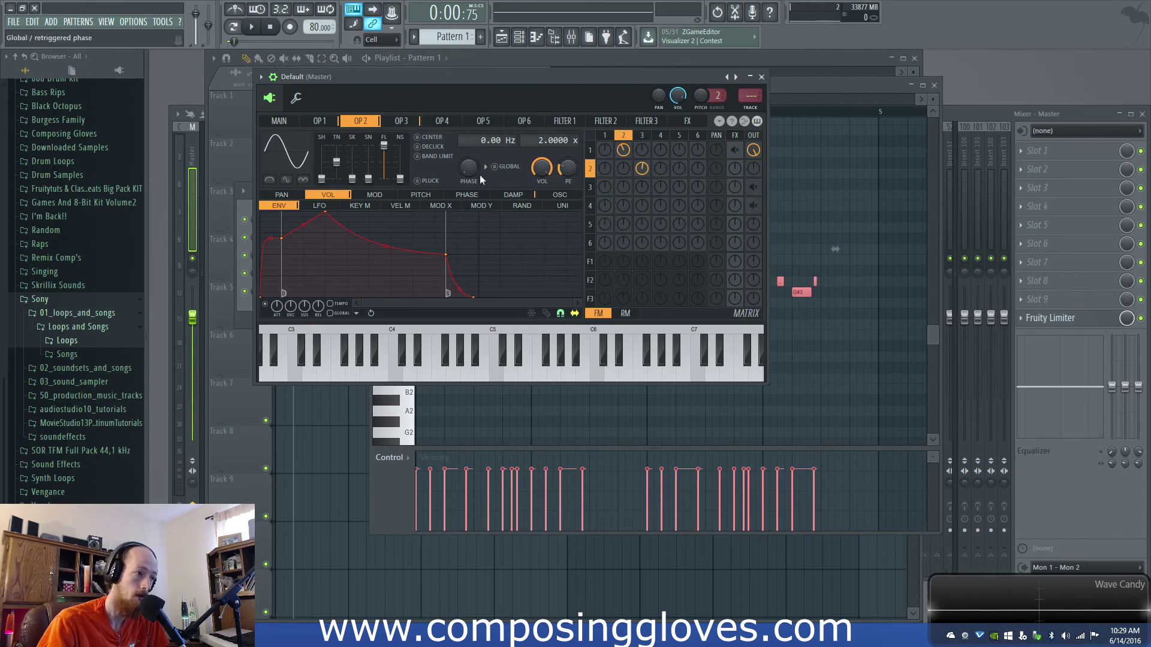
- Try reshaping Operator 2's sine waveform into a triangle and compare it with Operator 3
{"action": "left_click_drag", "start_coordinate": [321, 179], "coordinate": [321, 171]}
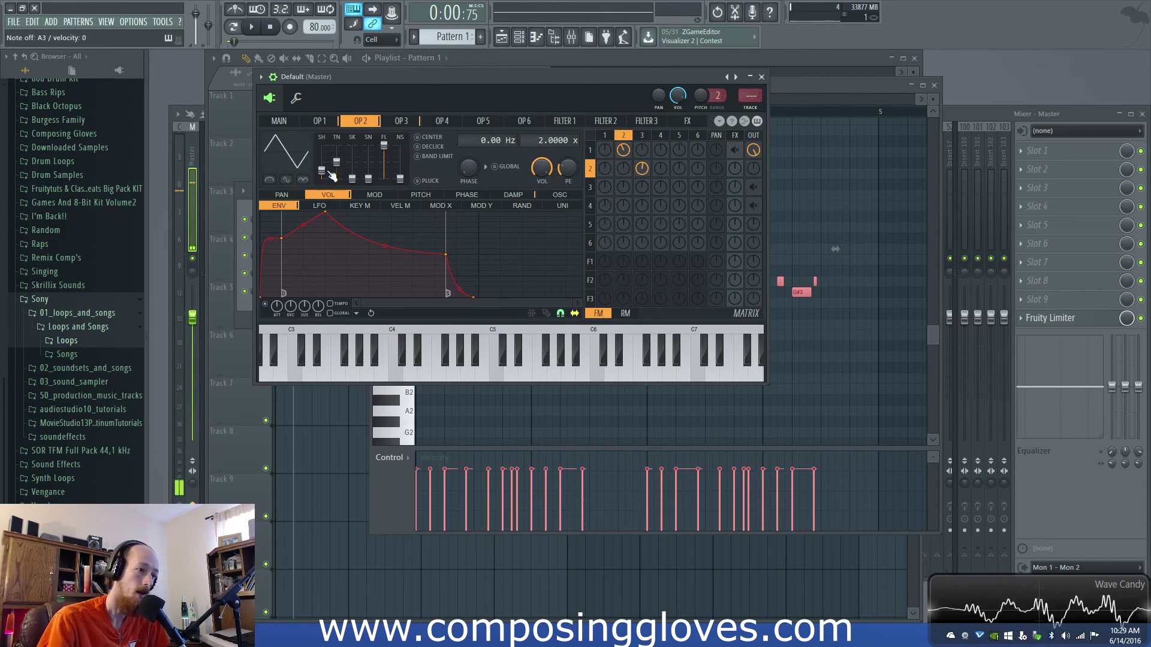
{"action": "left_click", "coordinate": [590, 187]}
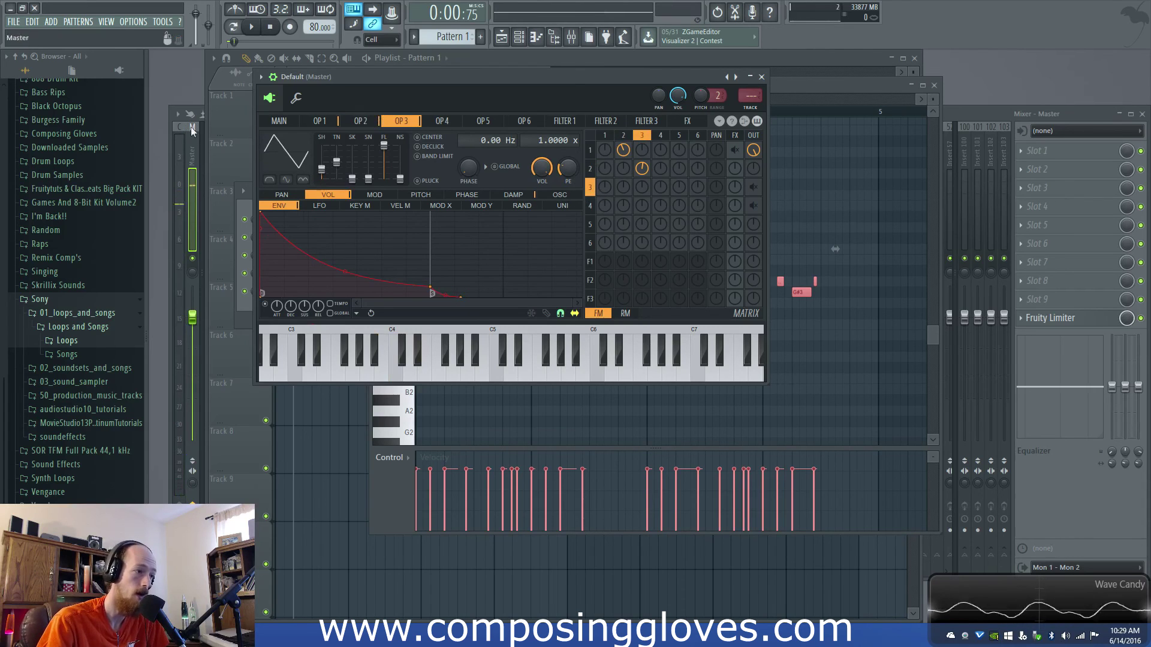
{"action": "left_click", "coordinate": [591, 170]}
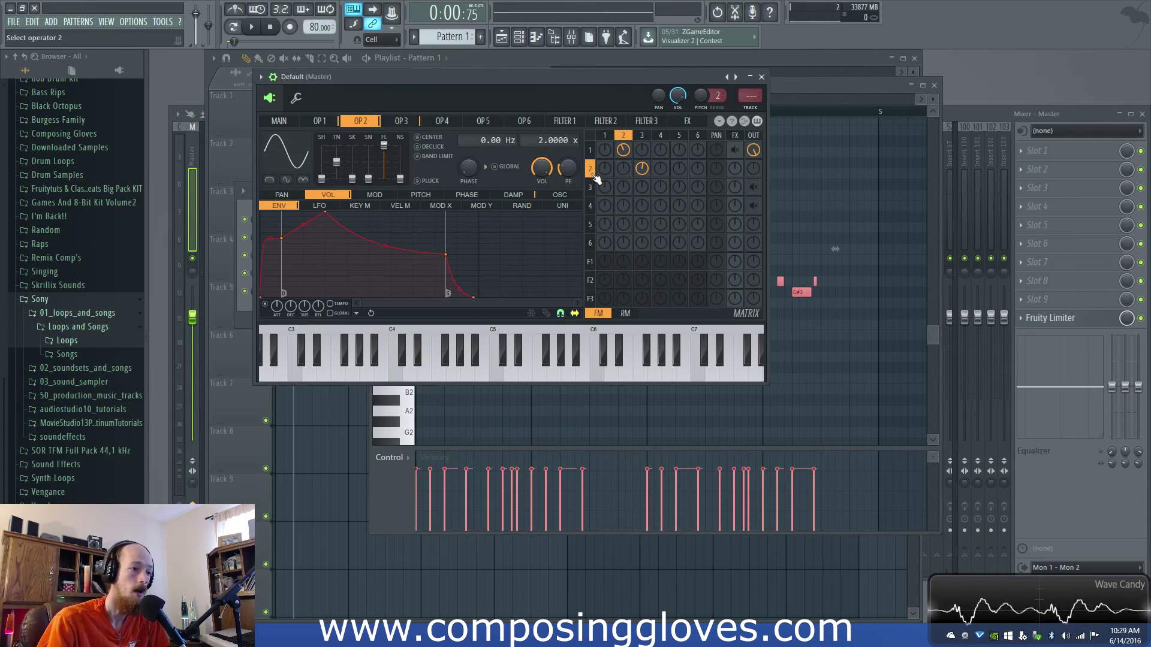
- Show Operator 3, enable its output in the matrix and mute Operator 1's output
{"action": "left_click", "coordinate": [400, 121]}
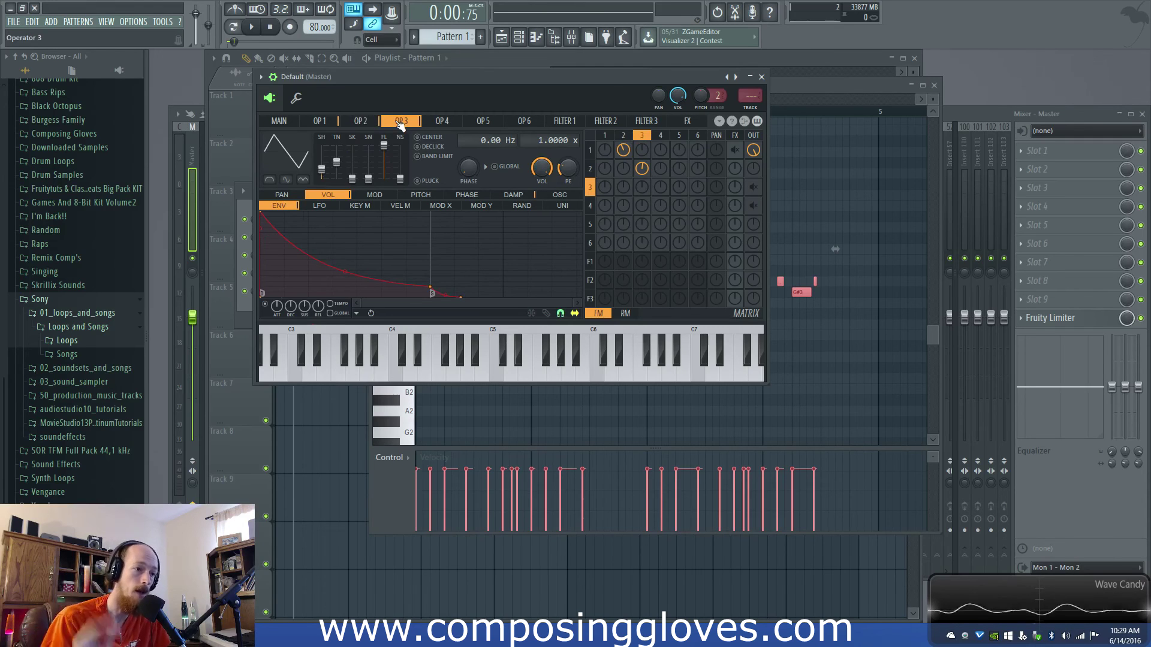
{"action": "left_click", "coordinate": [755, 189]}
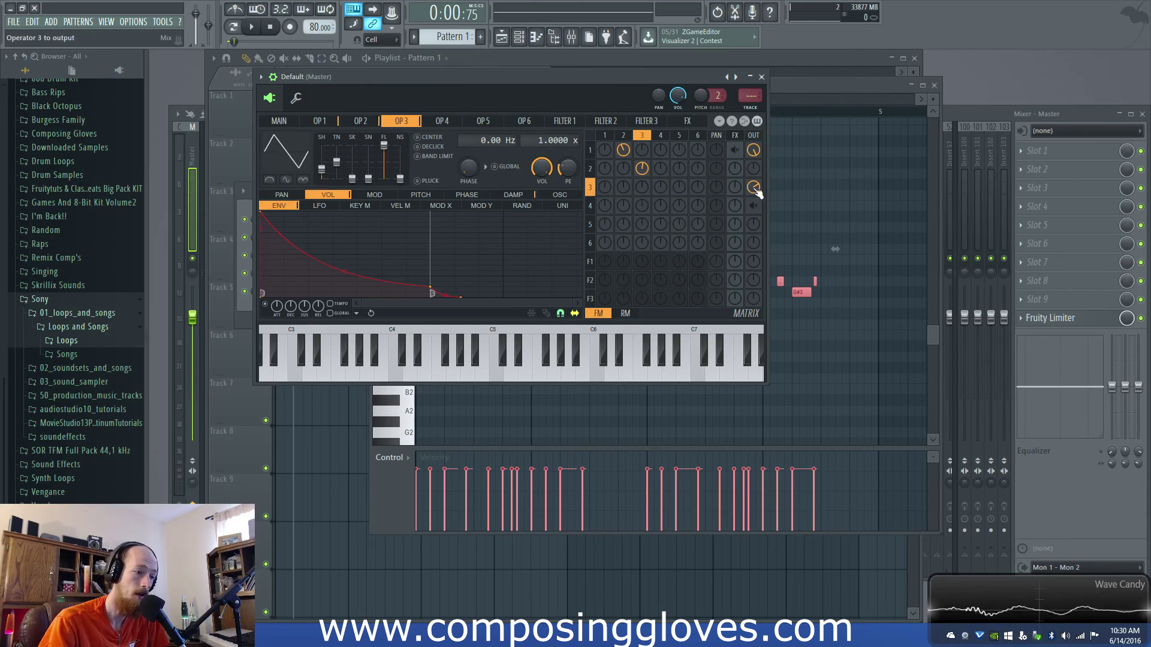
{"action": "left_click", "coordinate": [755, 151]}
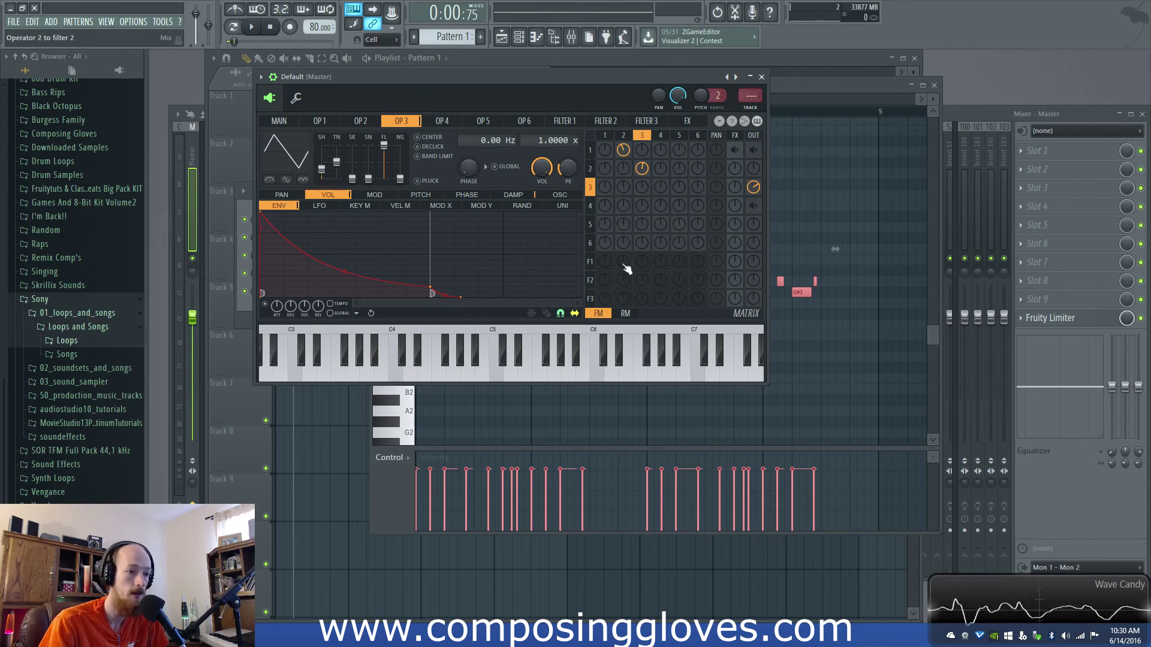
- Isolate Operator 4 by enabling its output, showing its settings and muting Operator 3's output in the matrix
{"action": "left_click", "coordinate": [753, 205]}
{"action": "left_click", "coordinate": [590, 207]}
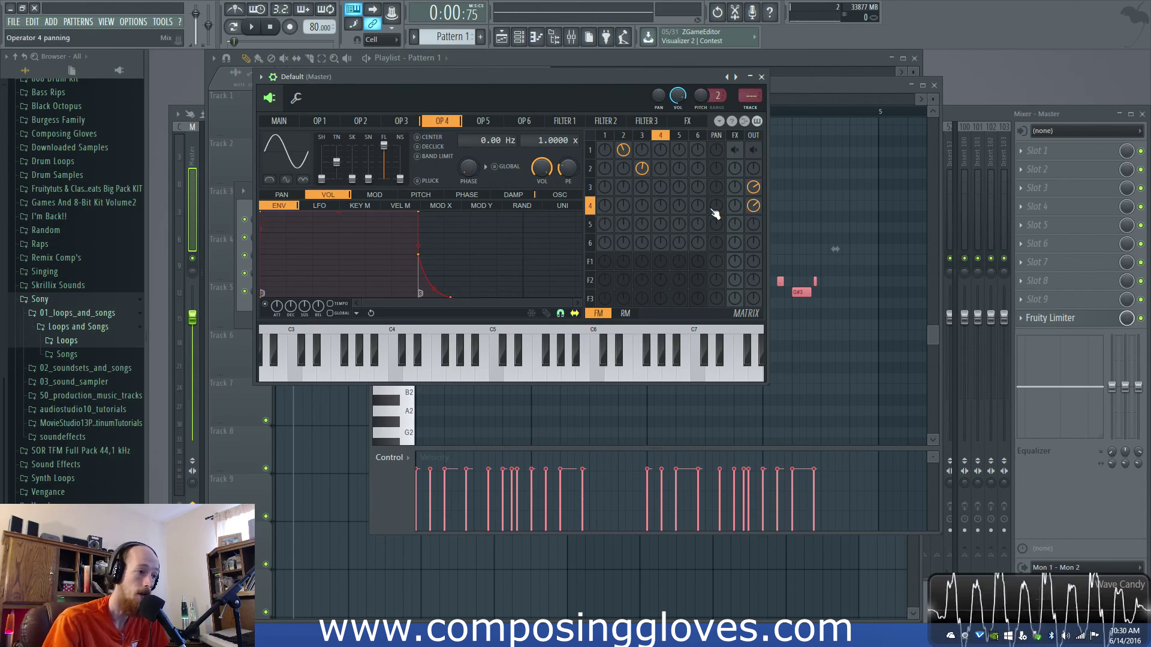
{"action": "left_click", "coordinate": [753, 187]}
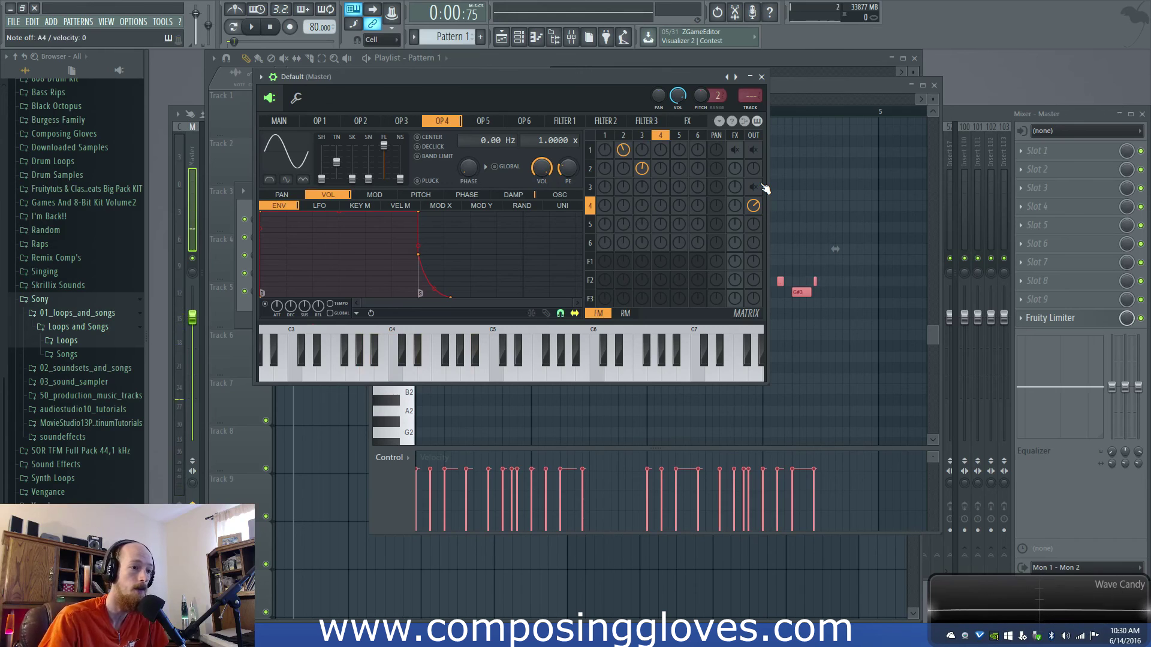
- Show the FX section, Operator 2's settings and then Operator 4's settings
{"action": "left_click", "coordinate": [686, 122]}
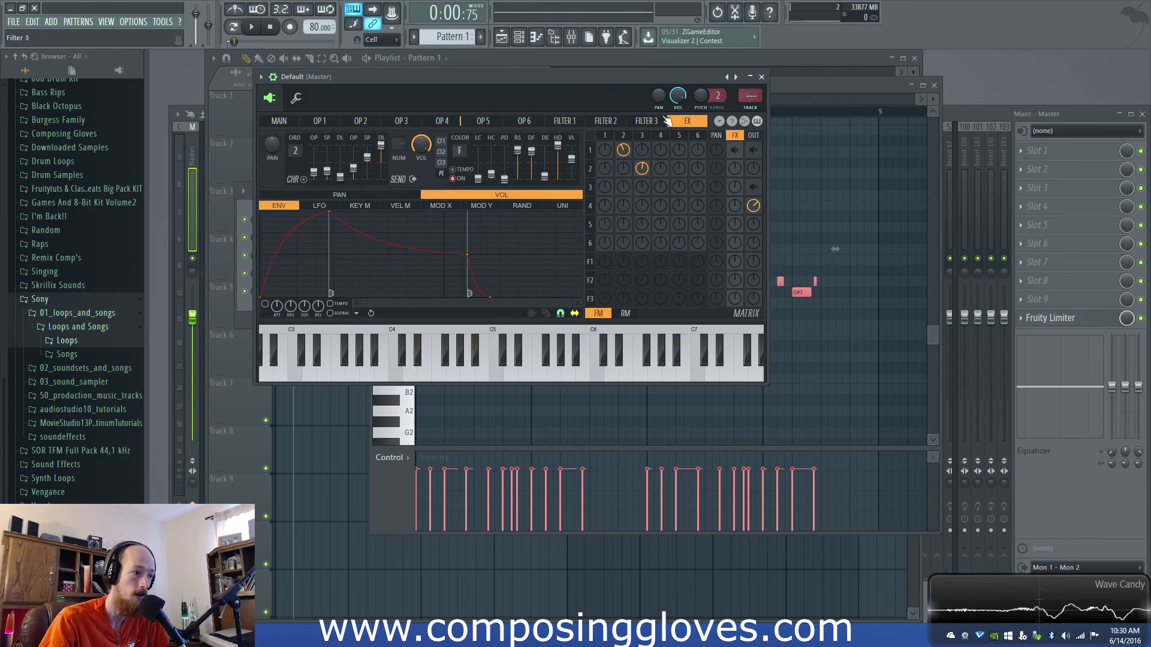
{"action": "left_click", "coordinate": [658, 122]}
{"action": "left_click", "coordinate": [361, 121]}
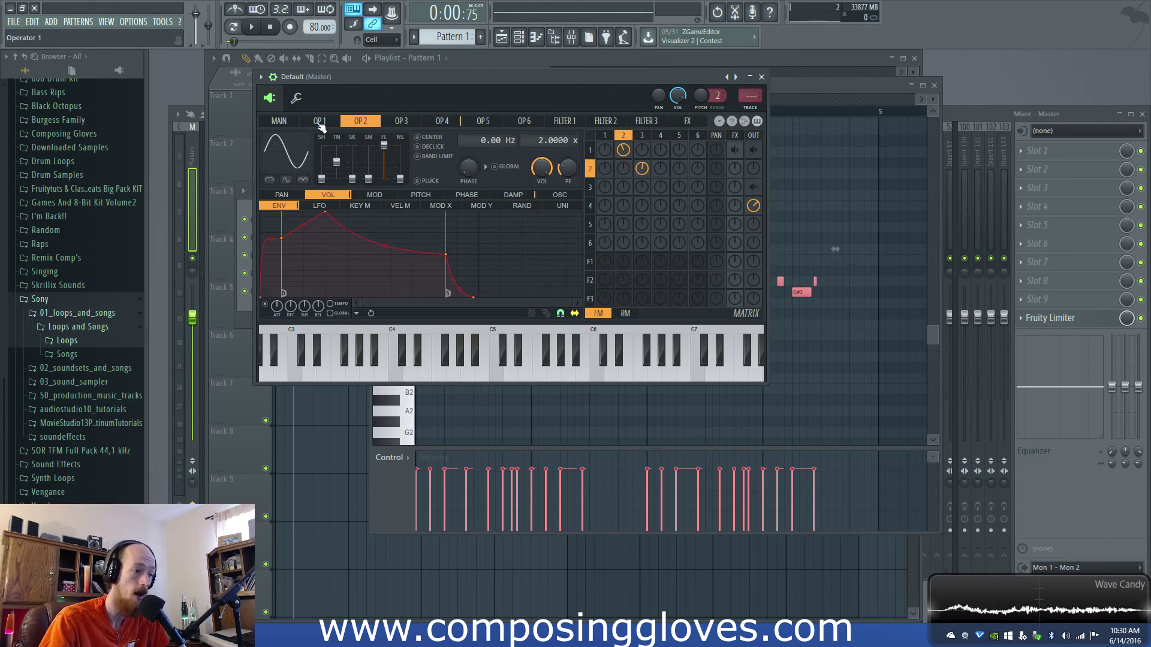
{"action": "left_click", "coordinate": [593, 210]}
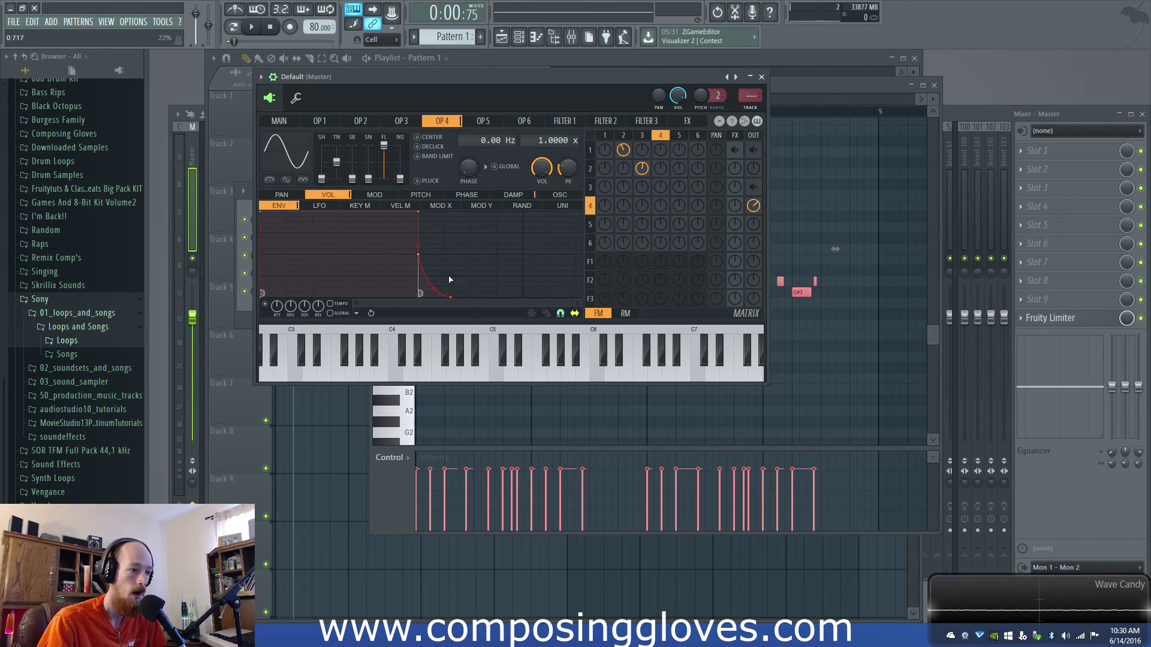
- Re-enable the outputs of Operators 3 and 1, compare Operator 1's effects send off and on, and show Operator 1's settings
{"action": "left_click", "coordinate": [754, 187]}
{"action": "left_click", "coordinate": [753, 150]}
{"action": "left_click", "coordinate": [735, 149]}
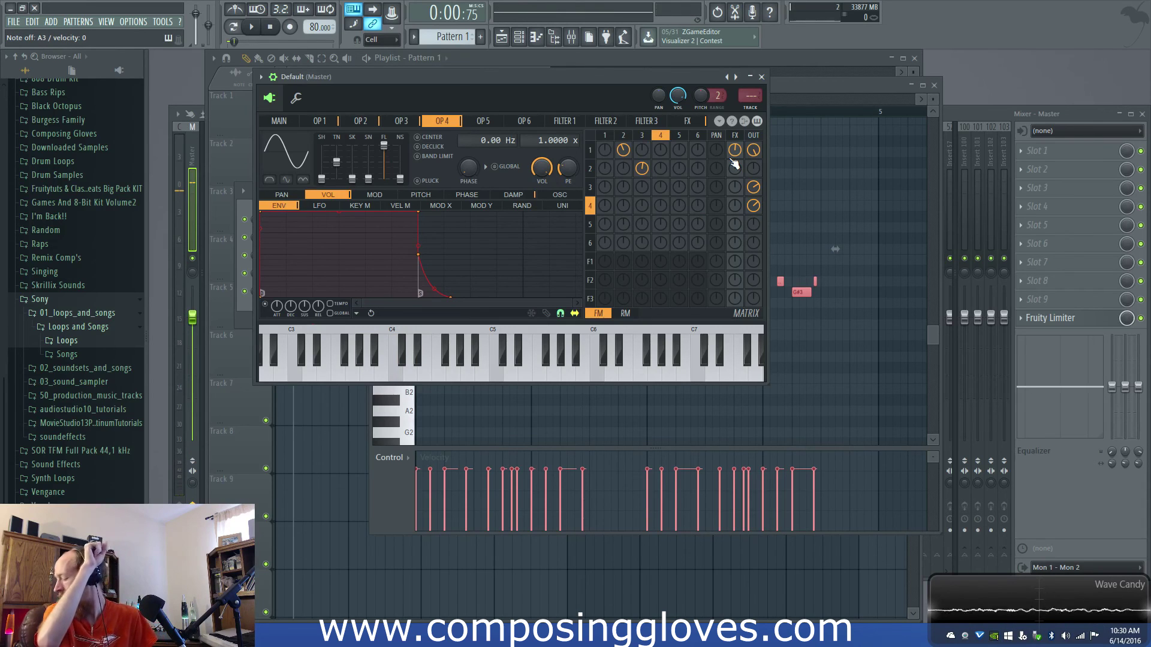
{"action": "left_click", "coordinate": [735, 151]}
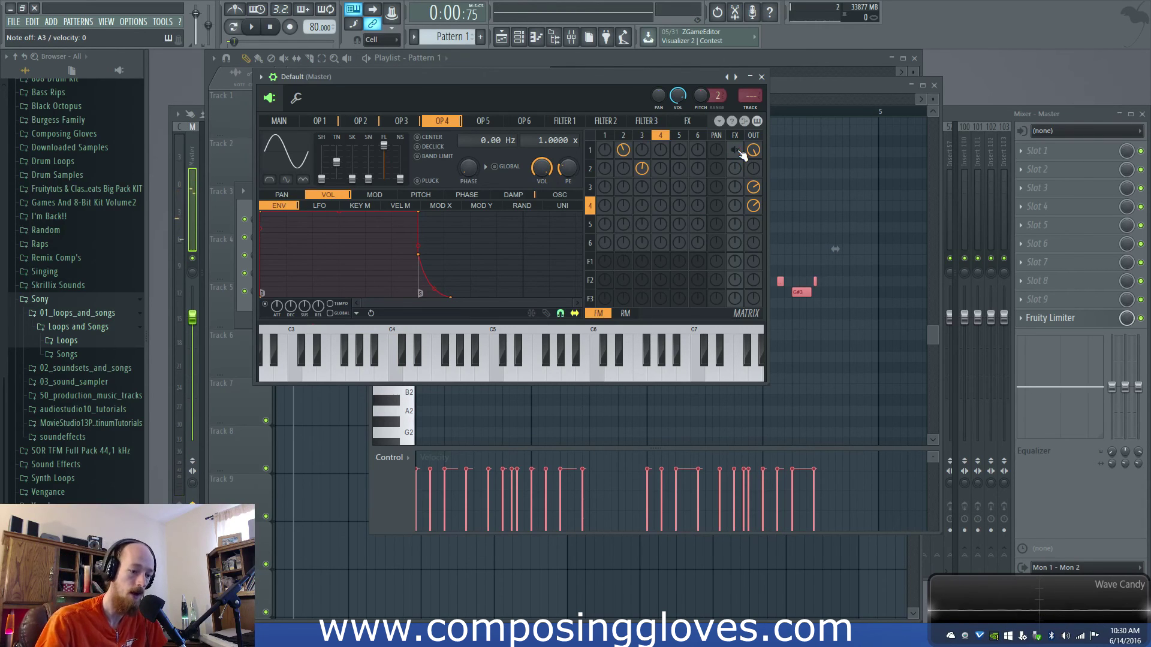
{"action": "left_click", "coordinate": [736, 151]}
{"action": "left_click", "coordinate": [590, 151]}
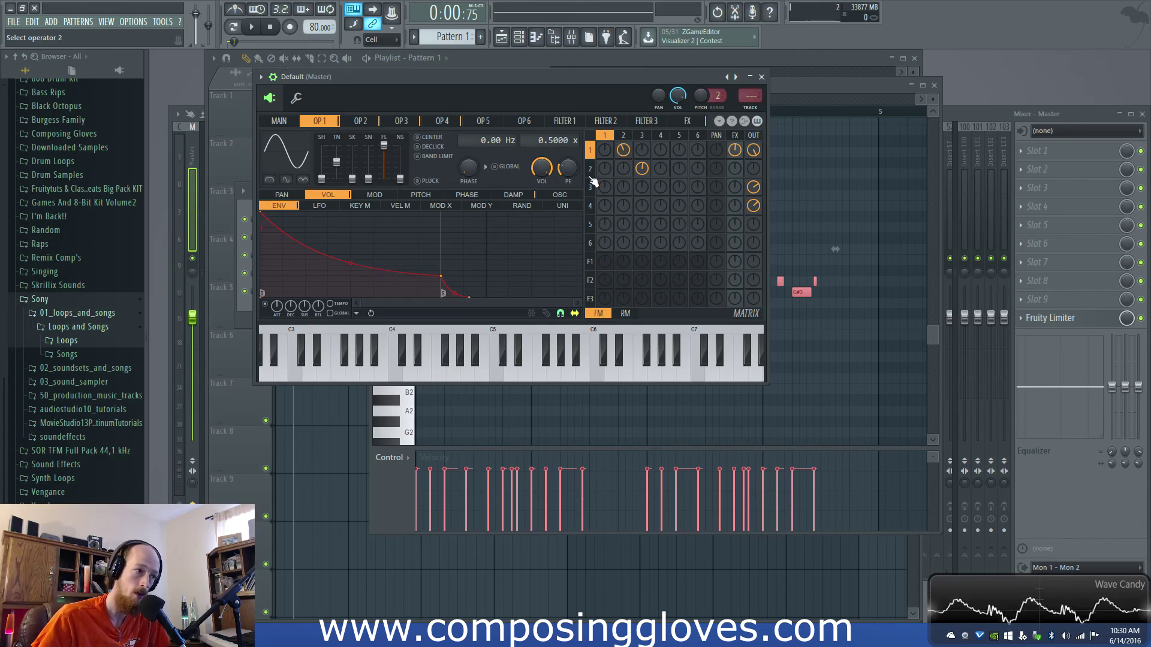
- Try routing Operators 3 and 4 to the effects in the matrix
{"action": "left_click_drag", "start_coordinate": [736, 207], "coordinate": [737, 184]}
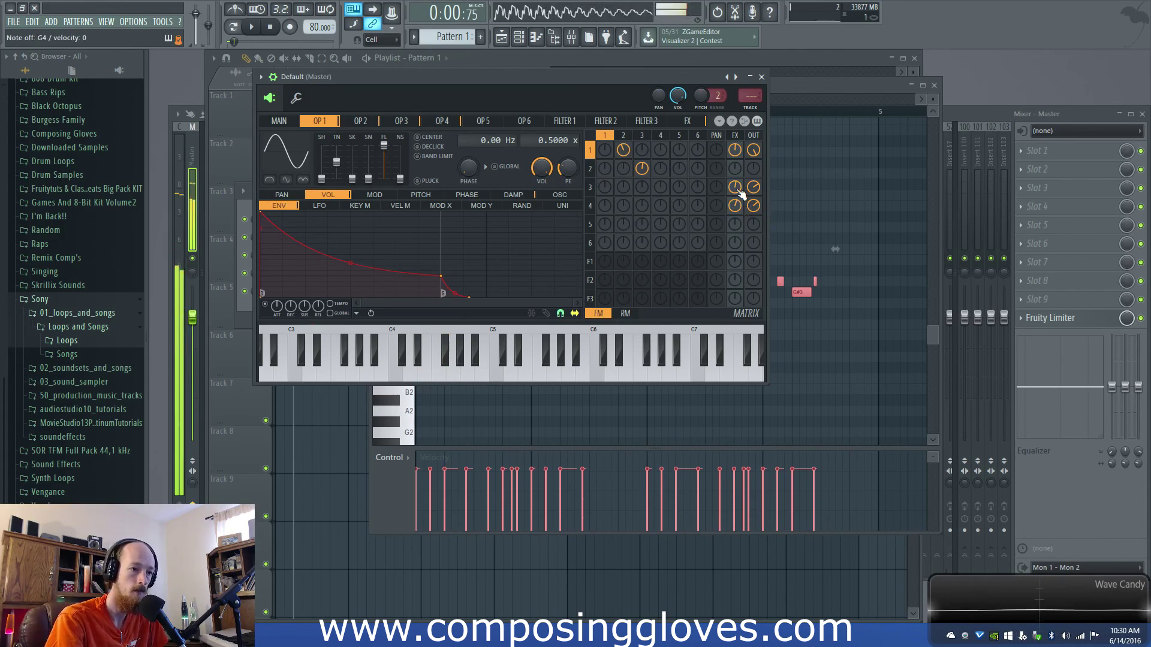
{"action": "left_click_drag", "start_coordinate": [737, 203], "coordinate": [738, 199]}
{"action": "scroll", "coordinate": [734, 206], "scroll_direction": "down", "scroll_amount": 2}
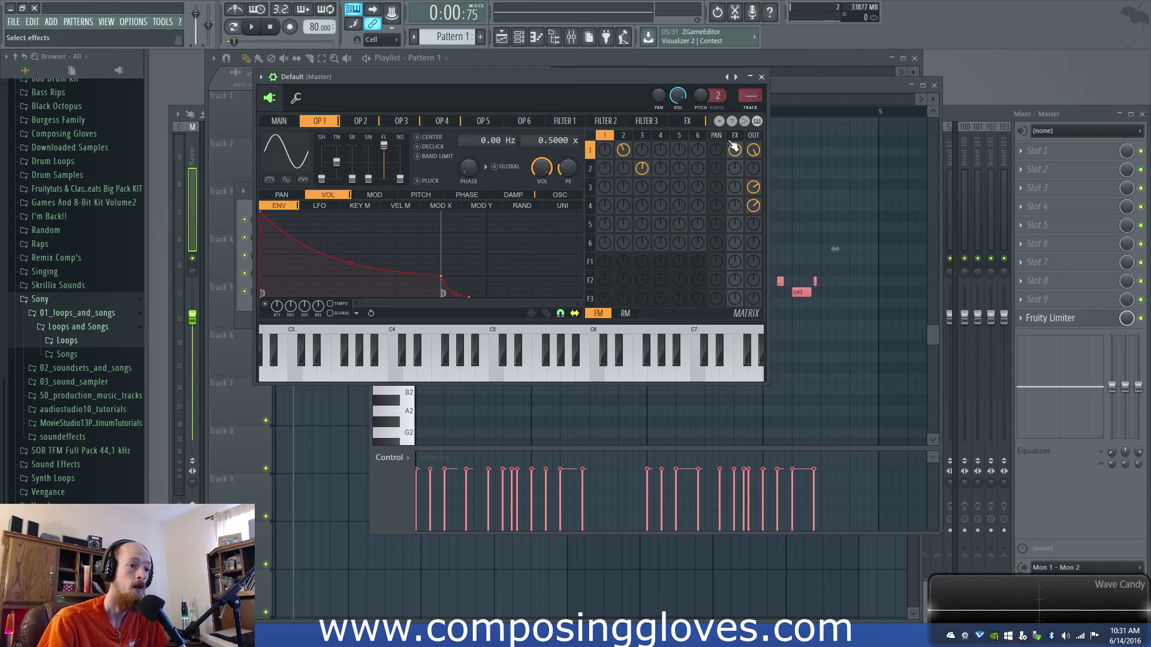
- Review the effects settings, then compare the settings of Operators 4, 1 and 6
{"action": "left_click", "coordinate": [735, 137]}
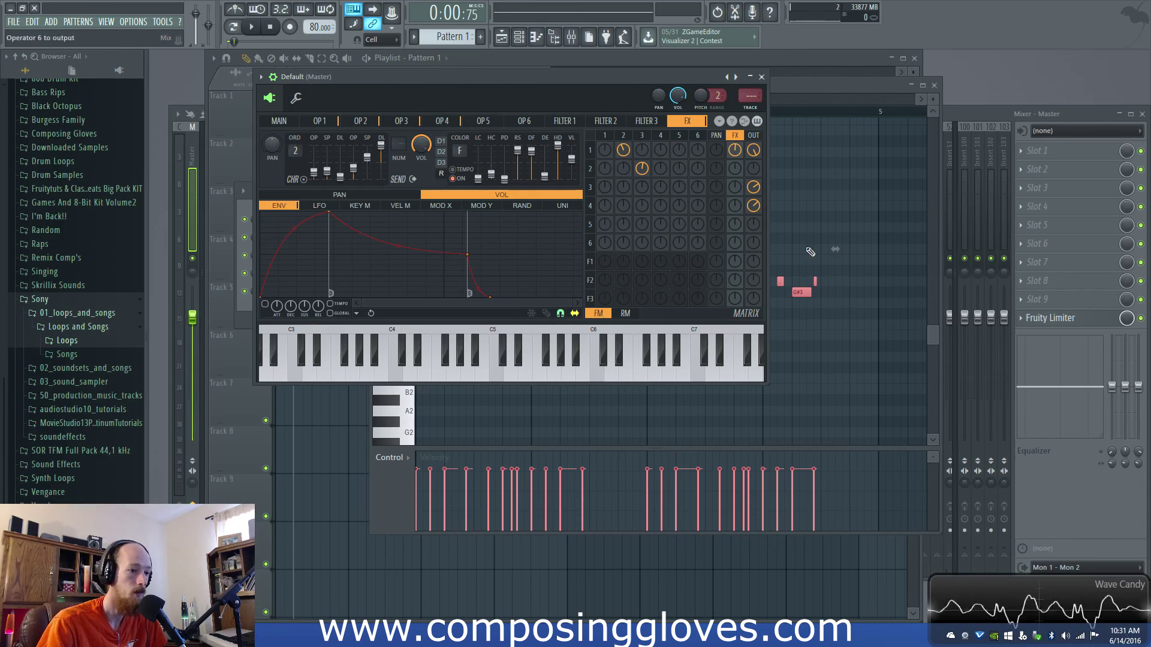
{"action": "left_click", "coordinate": [591, 211]}
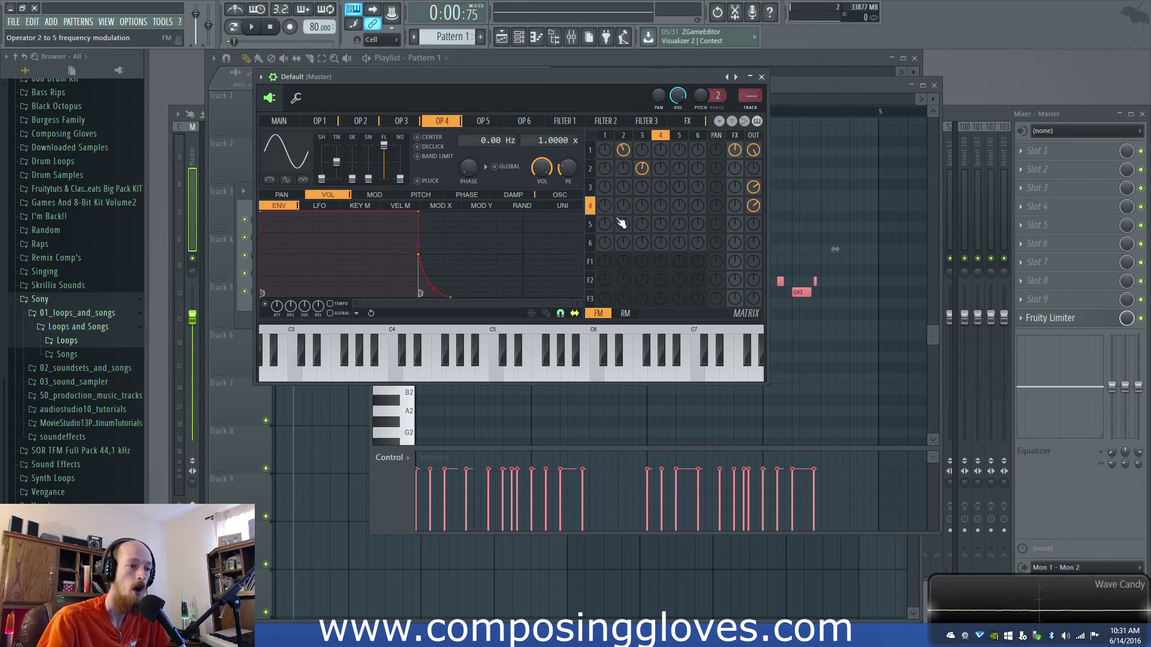
{"action": "left_click", "coordinate": [593, 153]}
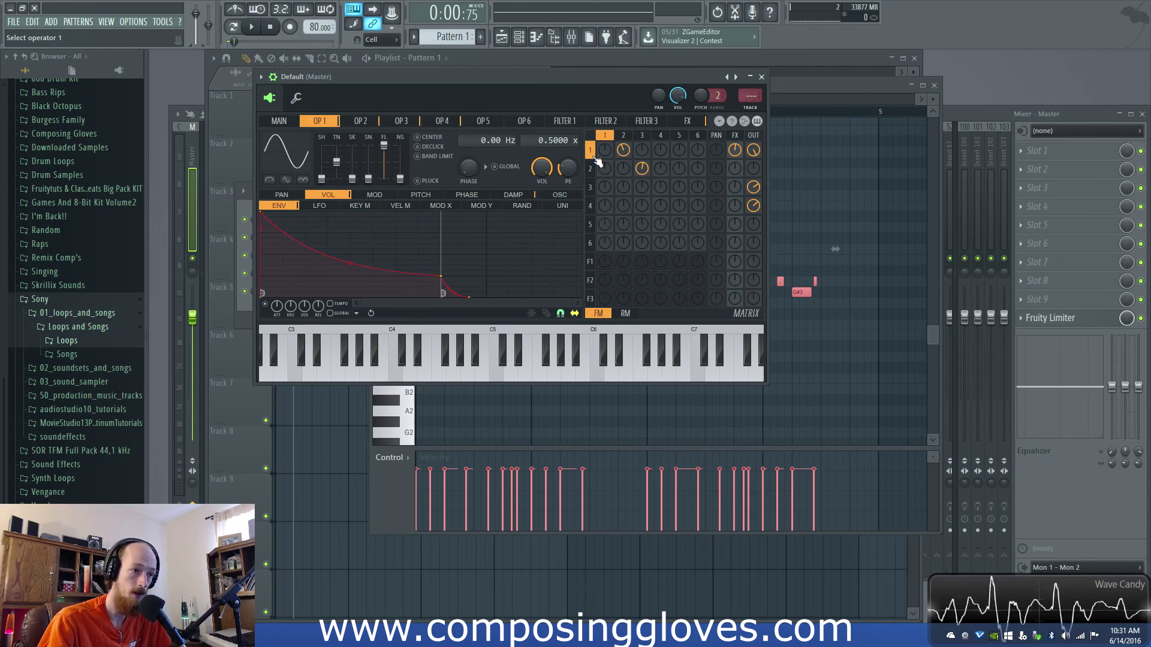
{"action": "left_click", "coordinate": [525, 121]}
- Show the effects settings and try raising Operator 1's effects send, then lower it back
{"action": "left_click", "coordinate": [688, 121]}
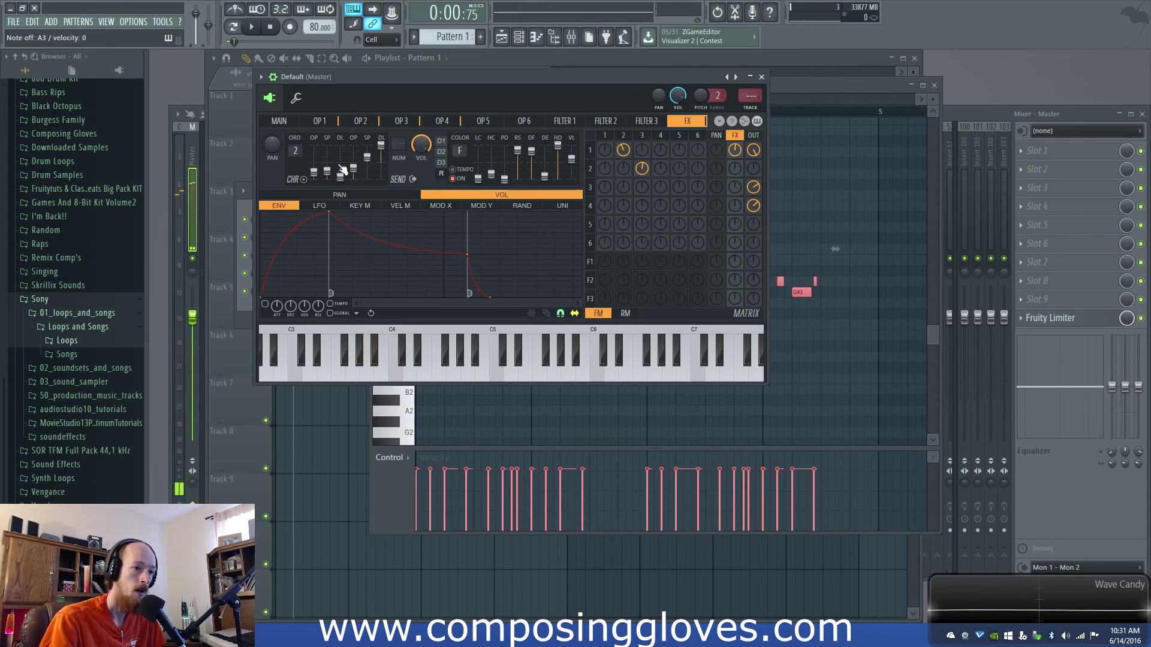
{"action": "left_click_drag", "start_coordinate": [735, 153], "coordinate": [736, 105]}
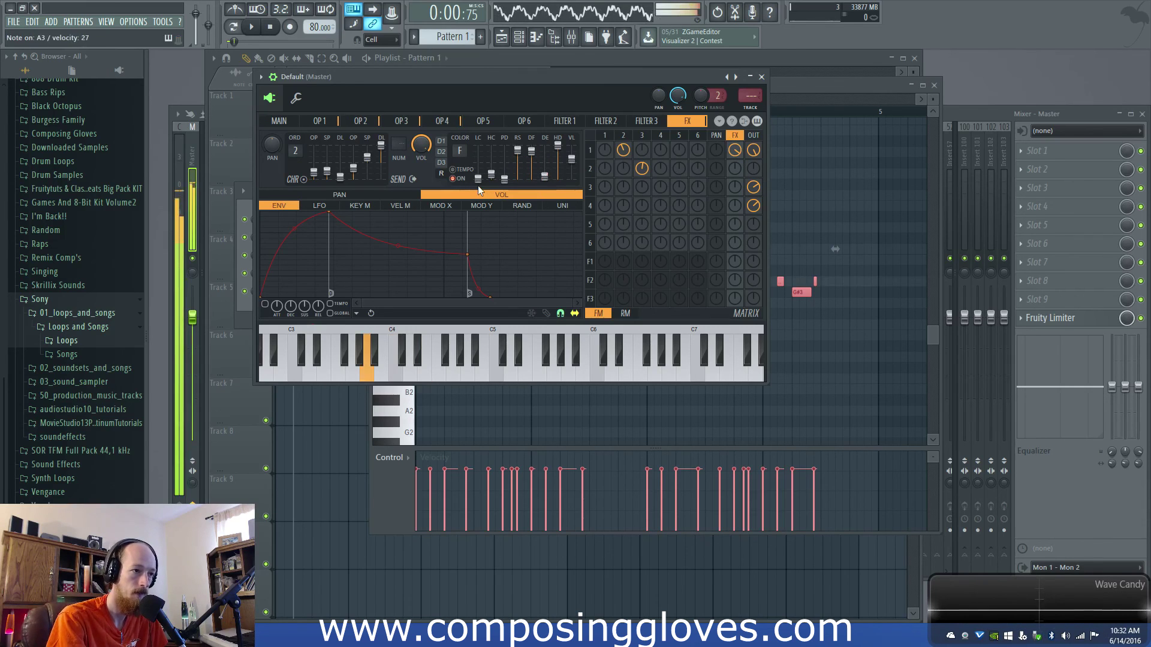
{"action": "left_click_drag", "start_coordinate": [734, 153], "coordinate": [734, 163]}
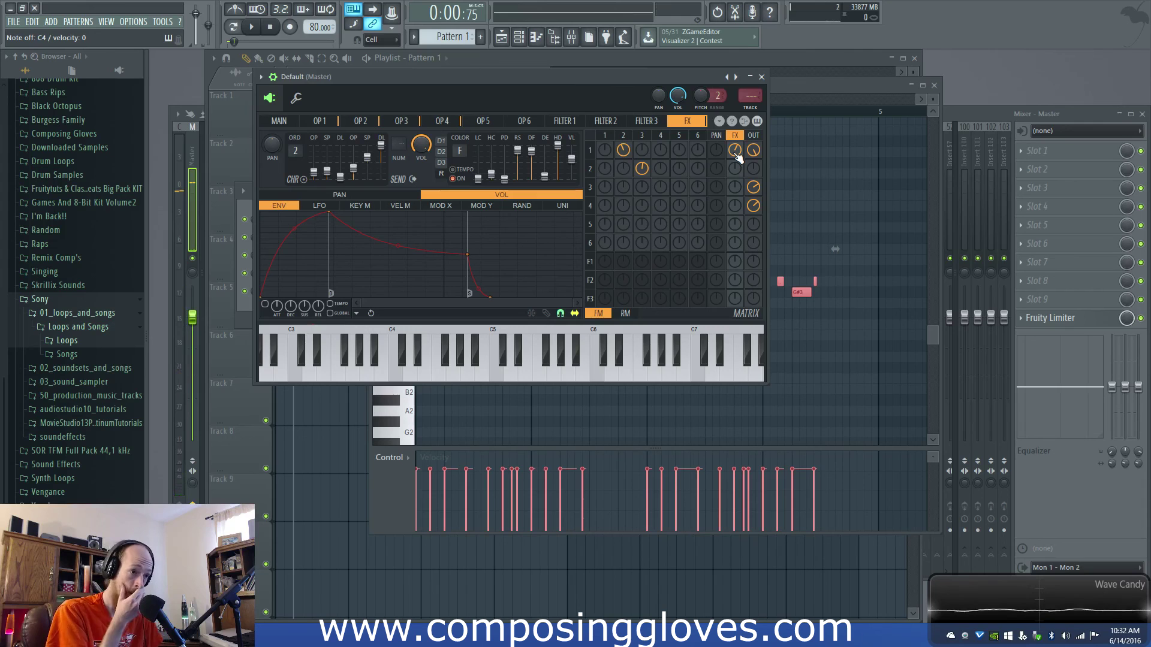
- Bring the playlist forward, unmute the Urban Beat 09 clip and play it together with Pattern 1
{"action": "left_click", "coordinate": [591, 188]}
{"action": "left_click_drag", "start_coordinate": [623, 77], "coordinate": [628, 167]}
{"action": "left_click", "coordinate": [495, 70]}
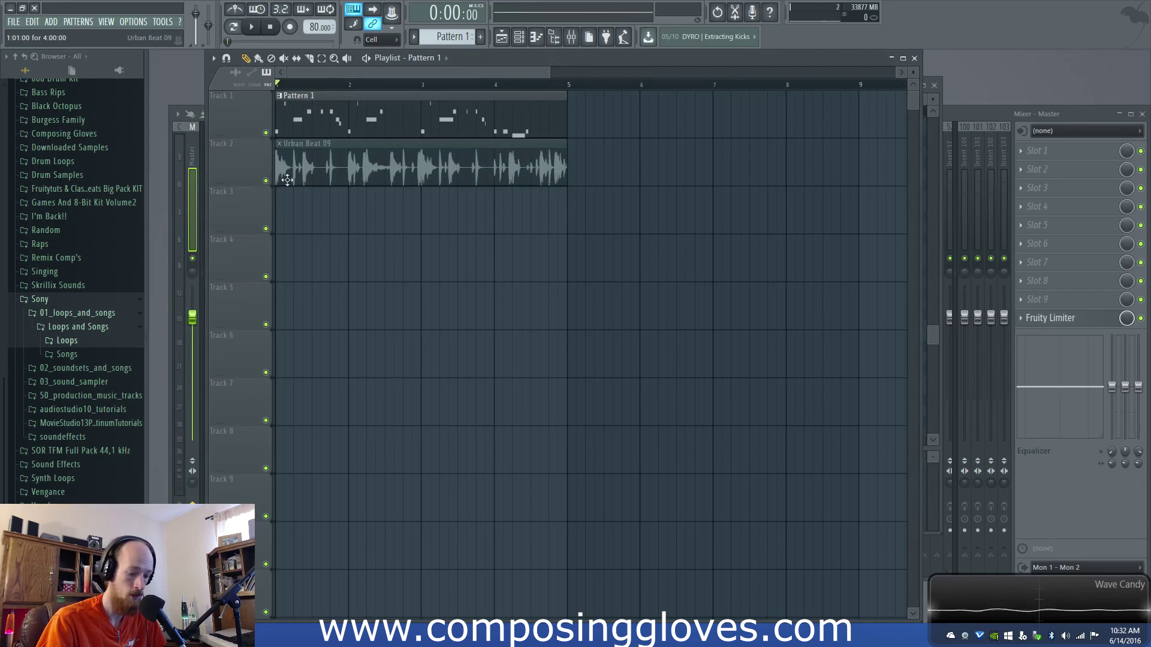
{"action": "left_click", "coordinate": [415, 157]}
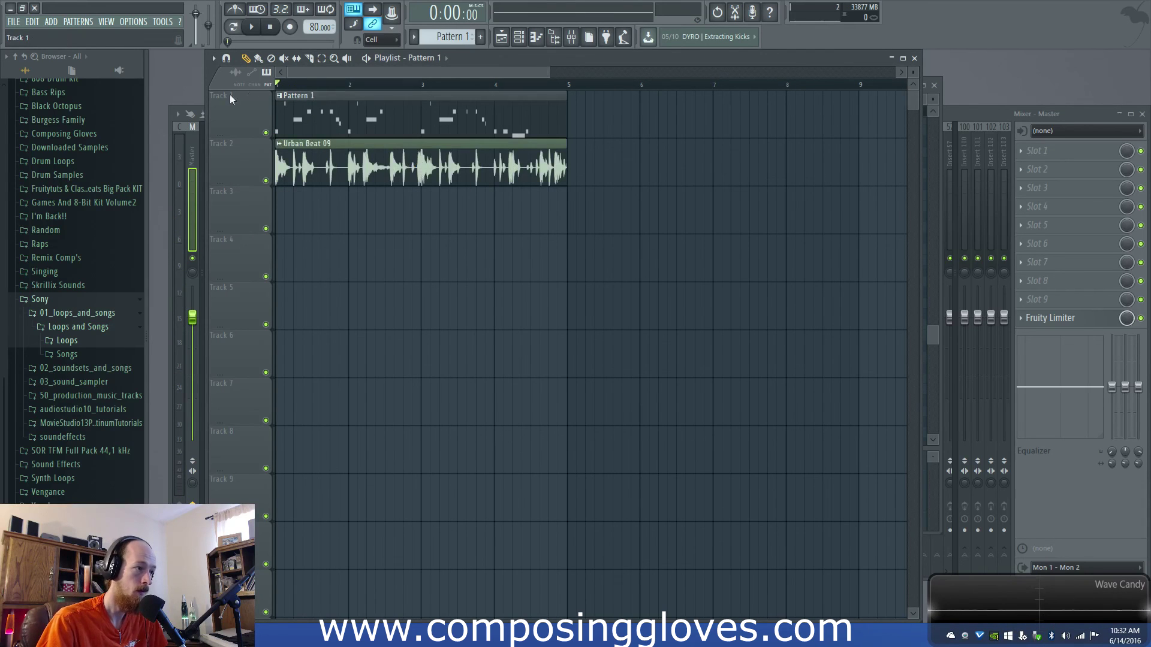
{"action": "key", "text": "space"}
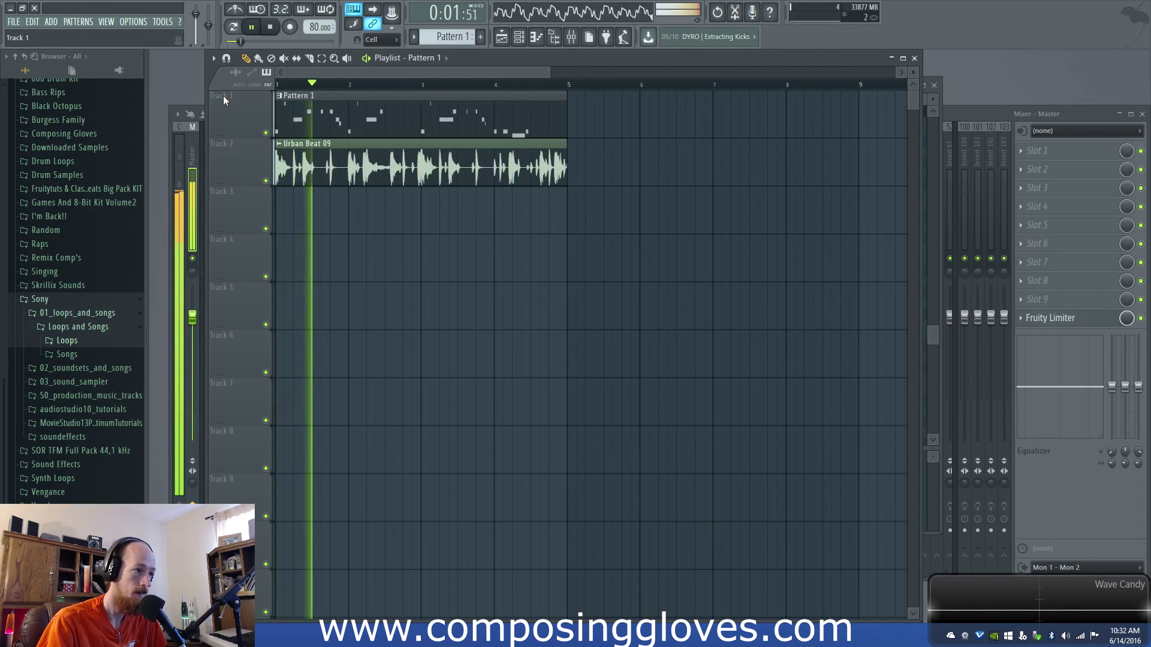
{"action": "double_click", "coordinate": [362, 154]}
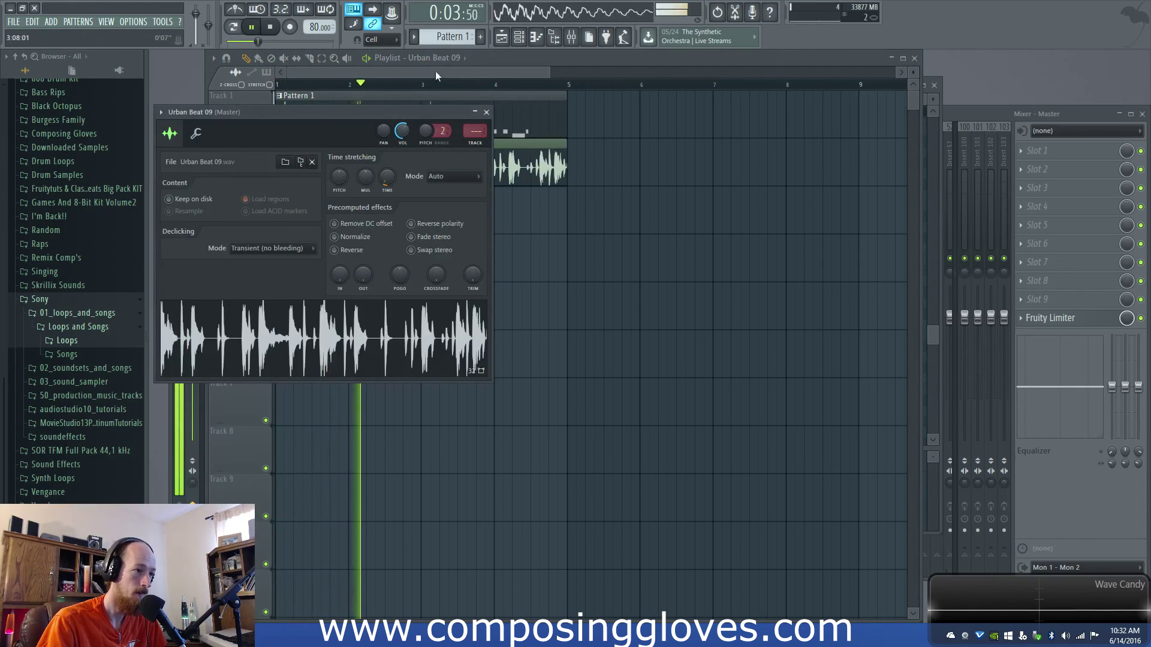
{"action": "left_click", "coordinate": [393, 70]}
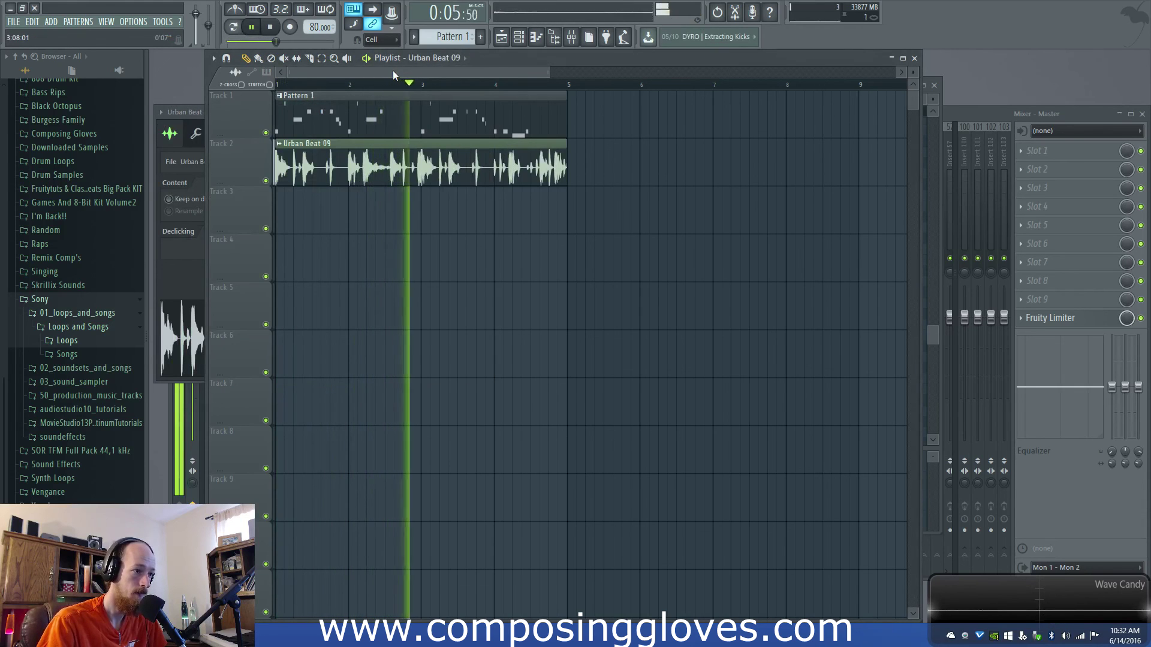
{"action": "key", "text": "space"}
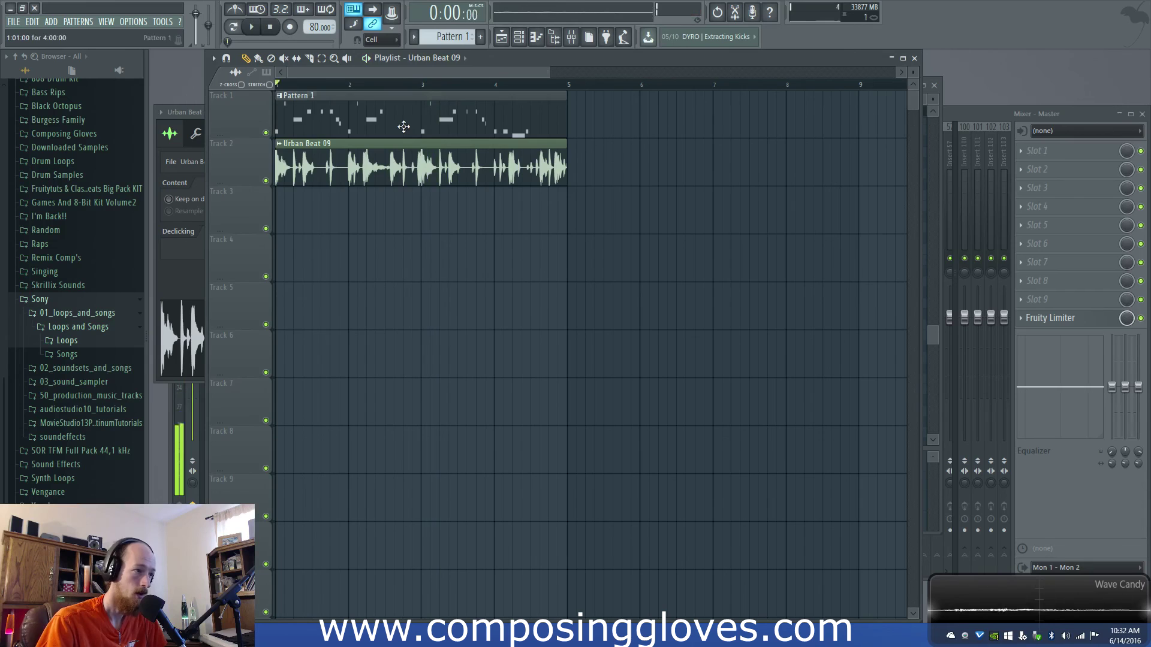
- Open the channel rack for Pattern 1 with the Unsorted channels shown and place it over the first playlist tracks
{"action": "left_click", "coordinate": [404, 126]}
{"action": "key", "text": "F6"}
{"action": "left_click", "coordinate": [329, 196]}
{"action": "left_click", "coordinate": [323, 255]}
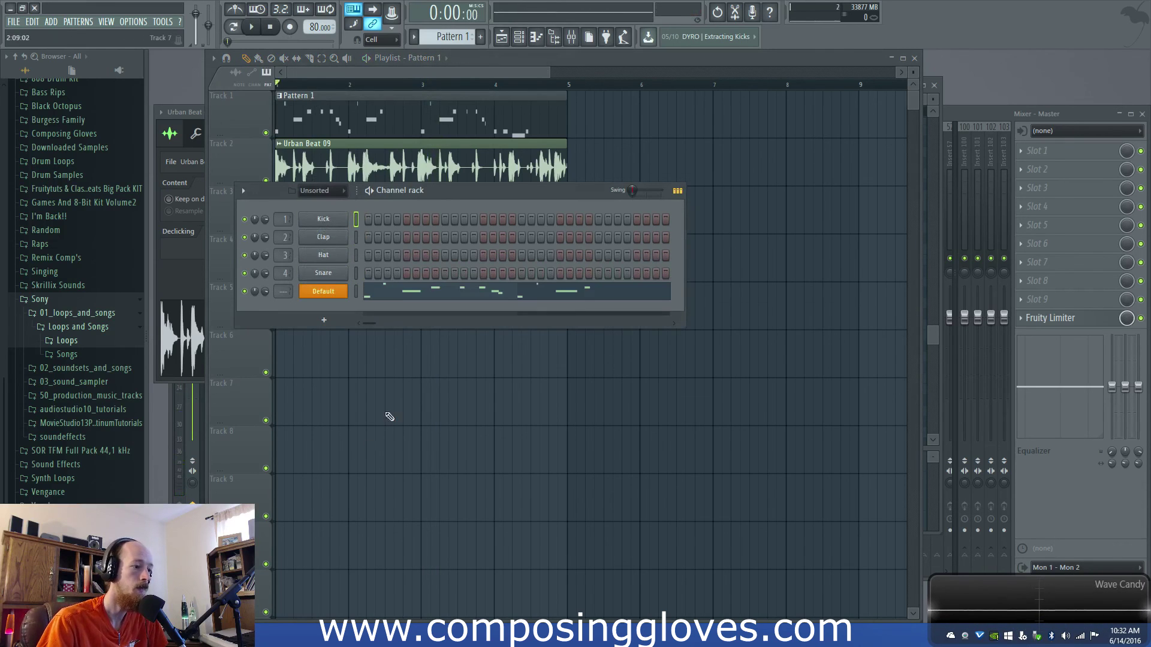
{"action": "left_click_drag", "start_coordinate": [535, 191], "coordinate": [549, 92]}
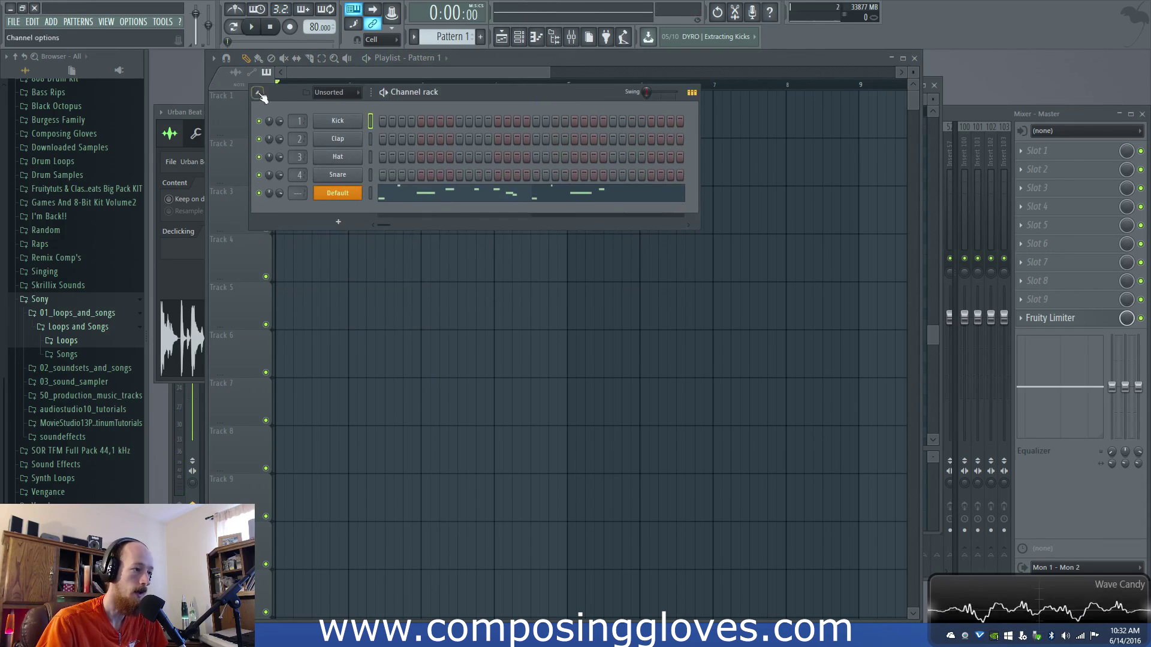
- Set the channel rack's auto resize to Off, then hide and reshow the rack
{"action": "left_click", "coordinate": [256, 93]}
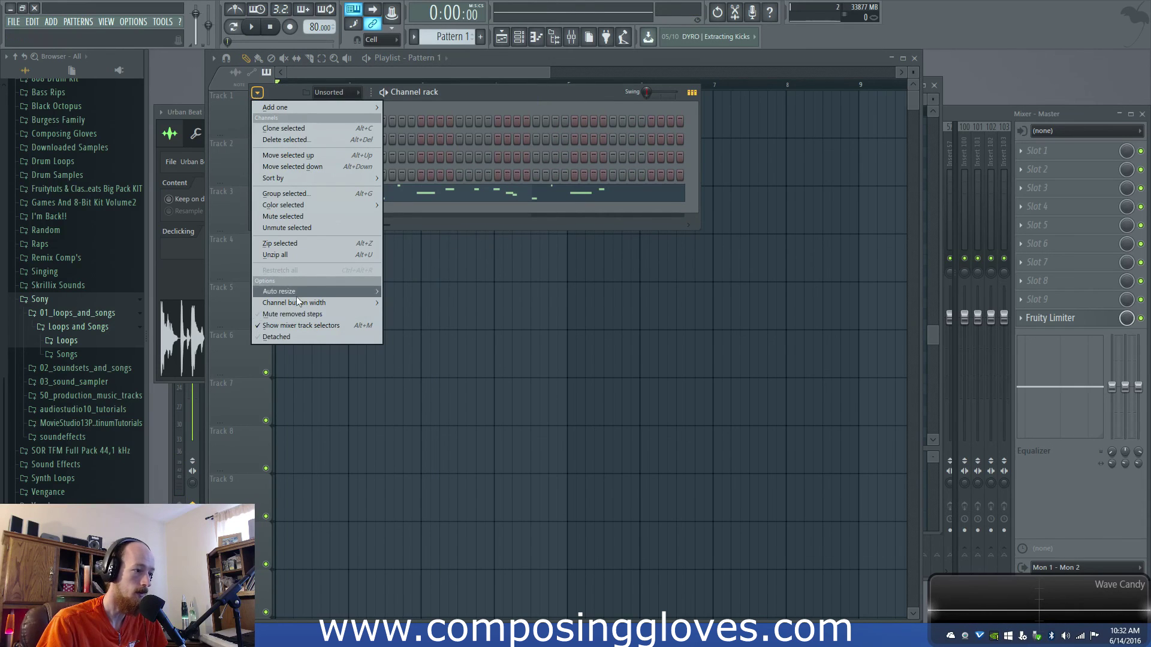
{"action": "mouse_move", "coordinate": [330, 292]}
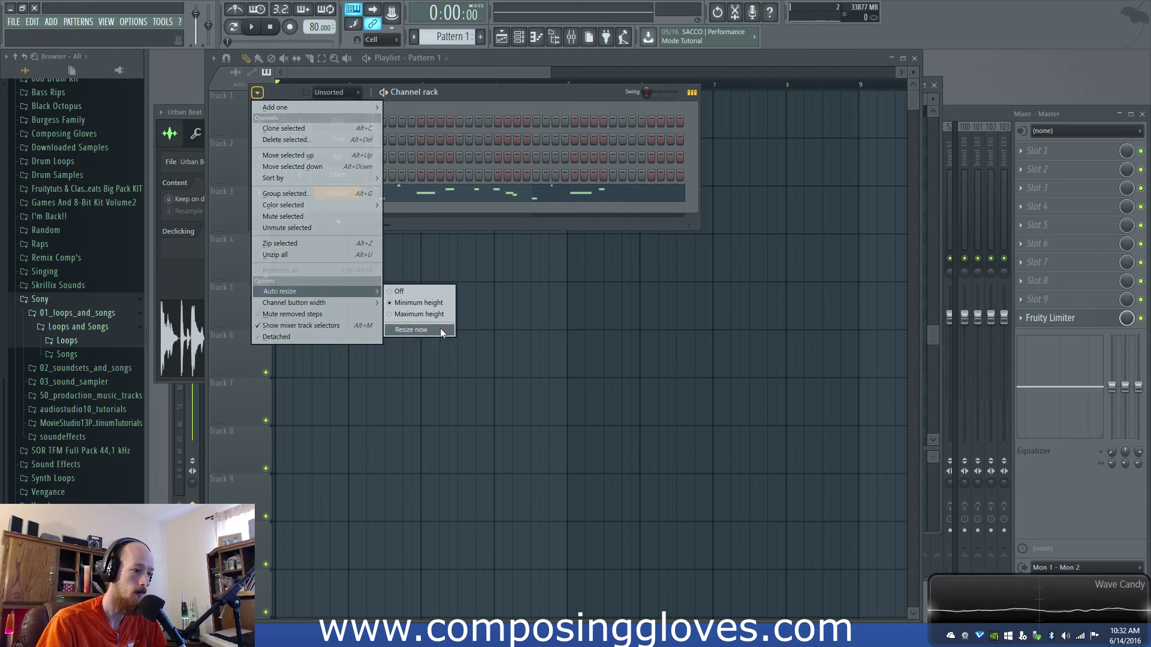
{"action": "left_click", "coordinate": [400, 291]}
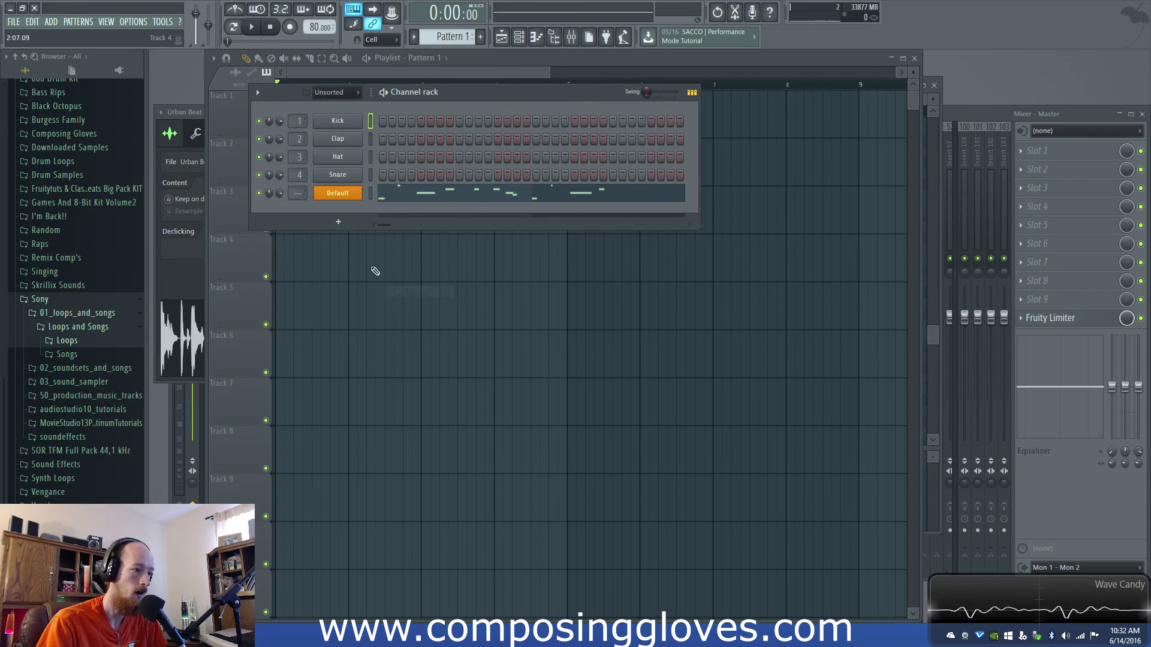
{"action": "key", "text": "F6"}
{"action": "key", "text": "F6"}
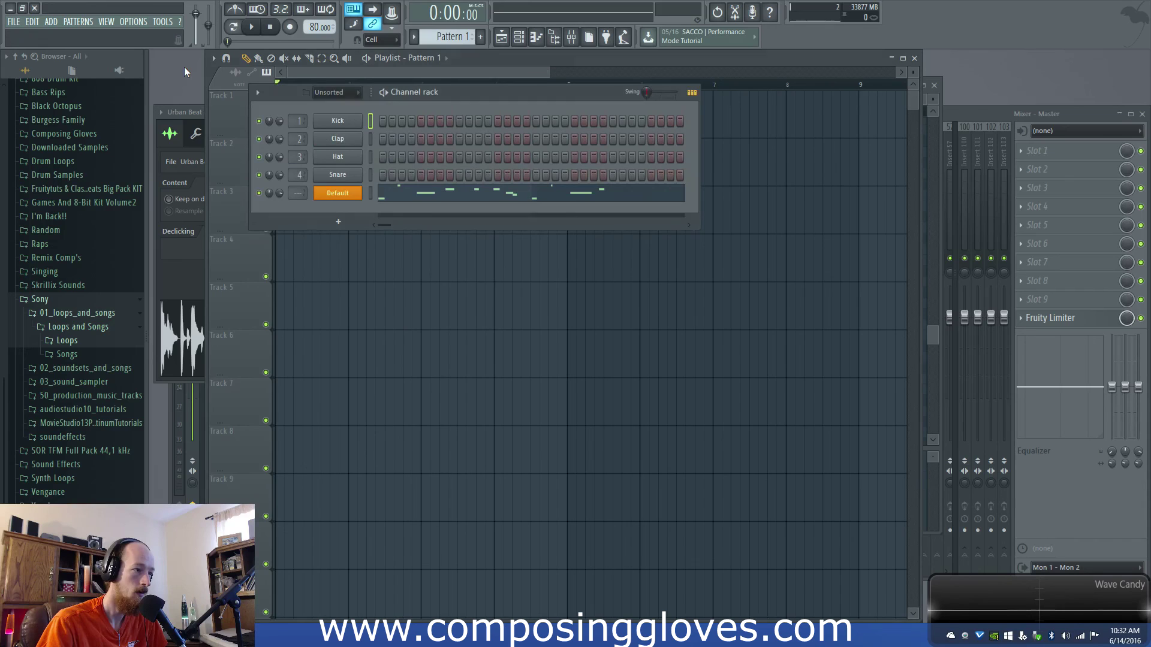
- Add a new Sytrus channel and move its window below the channel rack
{"action": "left_click", "coordinate": [336, 222]}
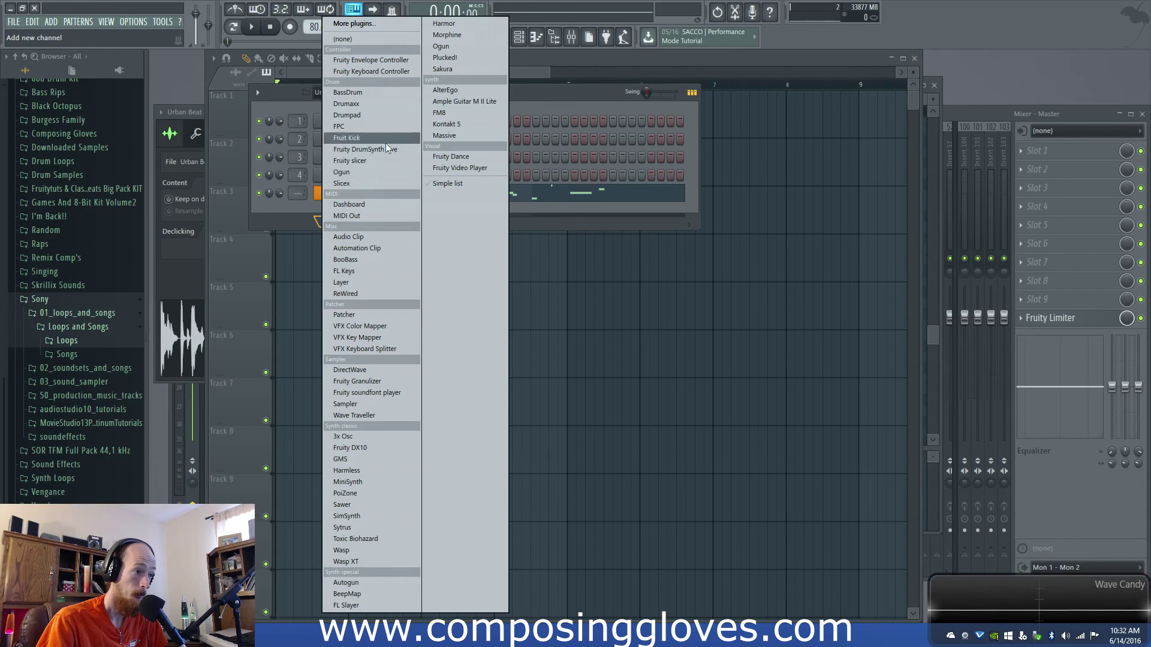
{"action": "left_click", "coordinate": [386, 528]}
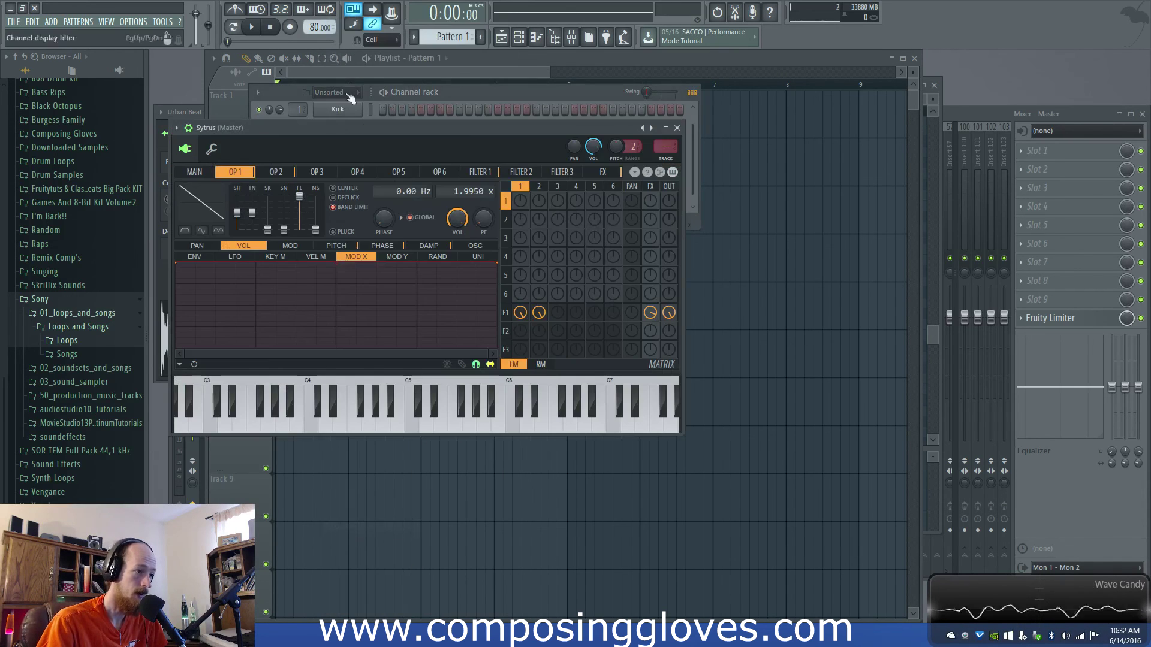
{"action": "left_click_drag", "start_coordinate": [355, 125], "coordinate": [443, 270]}
- Cut the notes from the Default channel and paste them into the Sytrus channel
{"action": "right_click", "coordinate": [348, 187]}
{"action": "left_click", "coordinate": [504, 194]}
{"action": "right_click", "coordinate": [359, 187]}
{"action": "left_click", "coordinate": [480, 181]}
{"action": "right_click", "coordinate": [339, 203]}
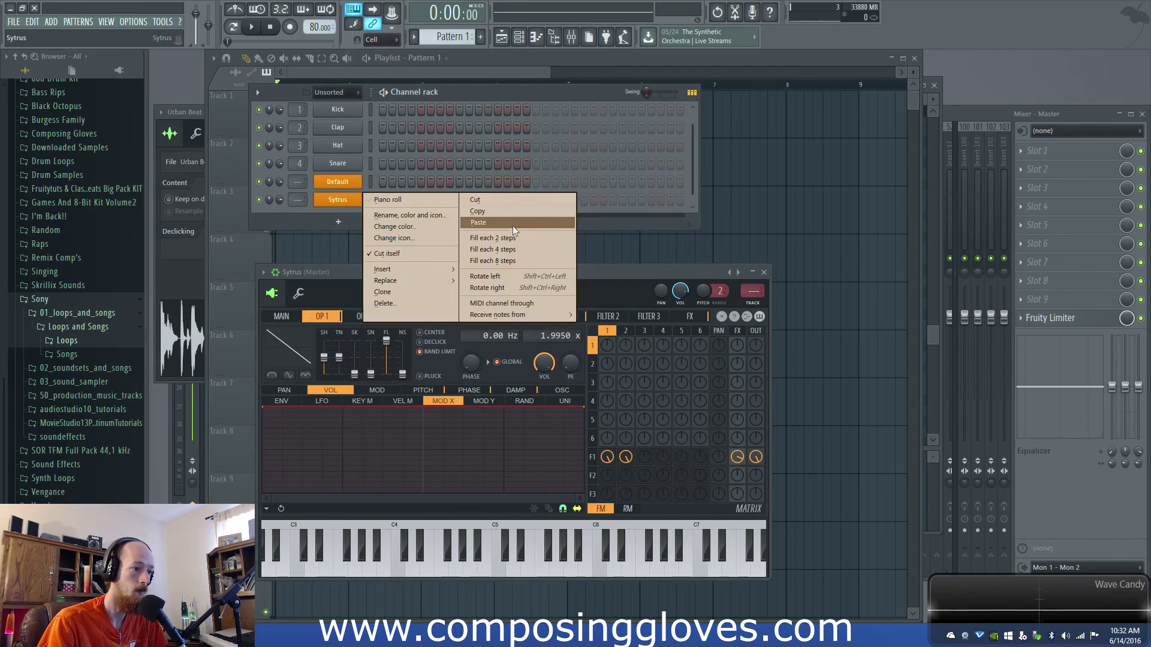
{"action": "left_click", "coordinate": [513, 225]}
- Move the channel rack off the playlist clips, mute the Urban Beat 09 clip and briefly play Pattern 1 alone
{"action": "left_click_drag", "start_coordinate": [435, 95], "coordinate": [390, 220]}
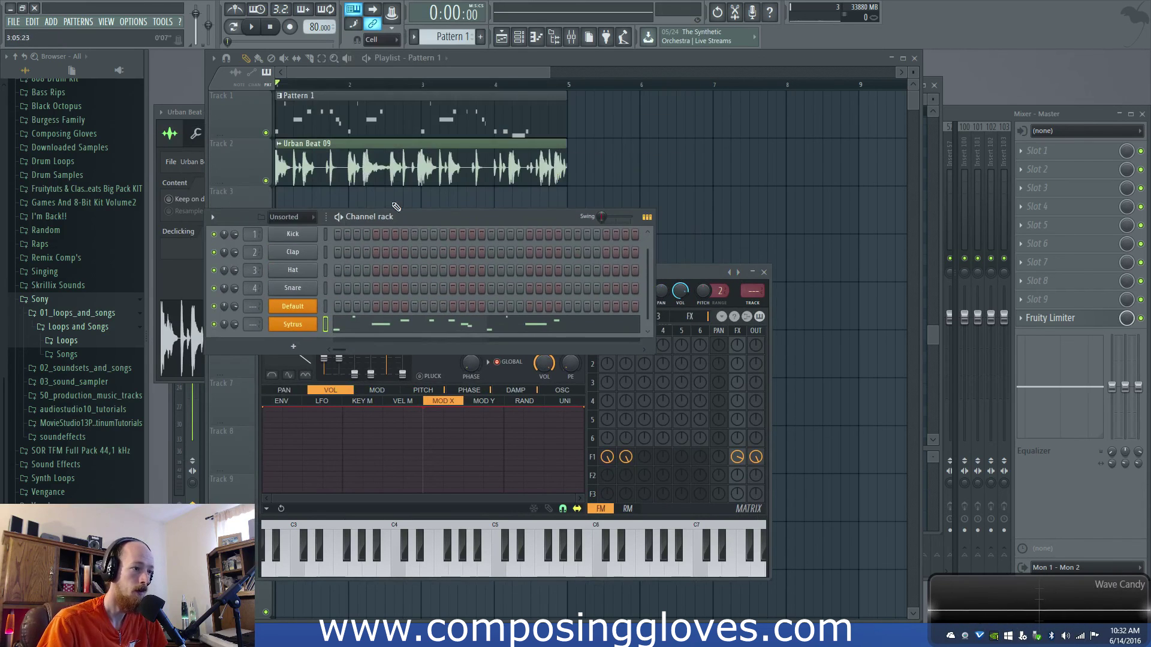
{"action": "right_click", "coordinate": [388, 173], "text": "alt"}
{"action": "key", "text": "space"}
{"action": "key", "text": "space"}
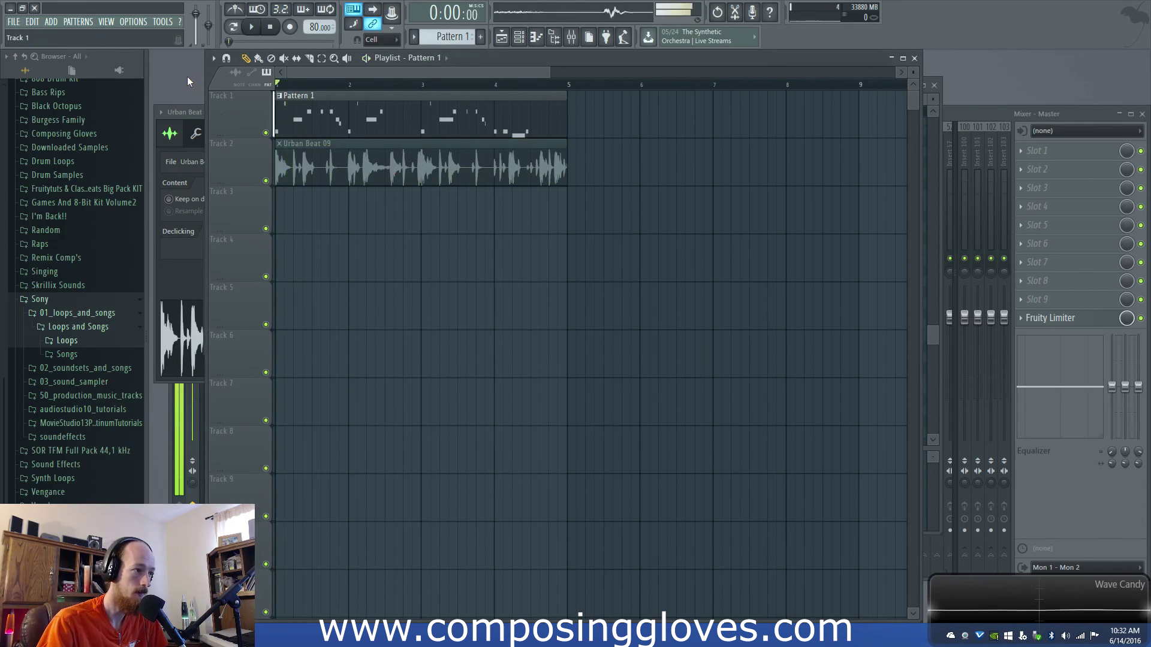
- Load the Default preset in the new Sytrus channel, reposition its window and play Pattern 1 to hear it
{"action": "key", "text": "F6"}
{"action": "left_click", "coordinate": [293, 324]}
{"action": "left_click", "coordinate": [730, 273]}
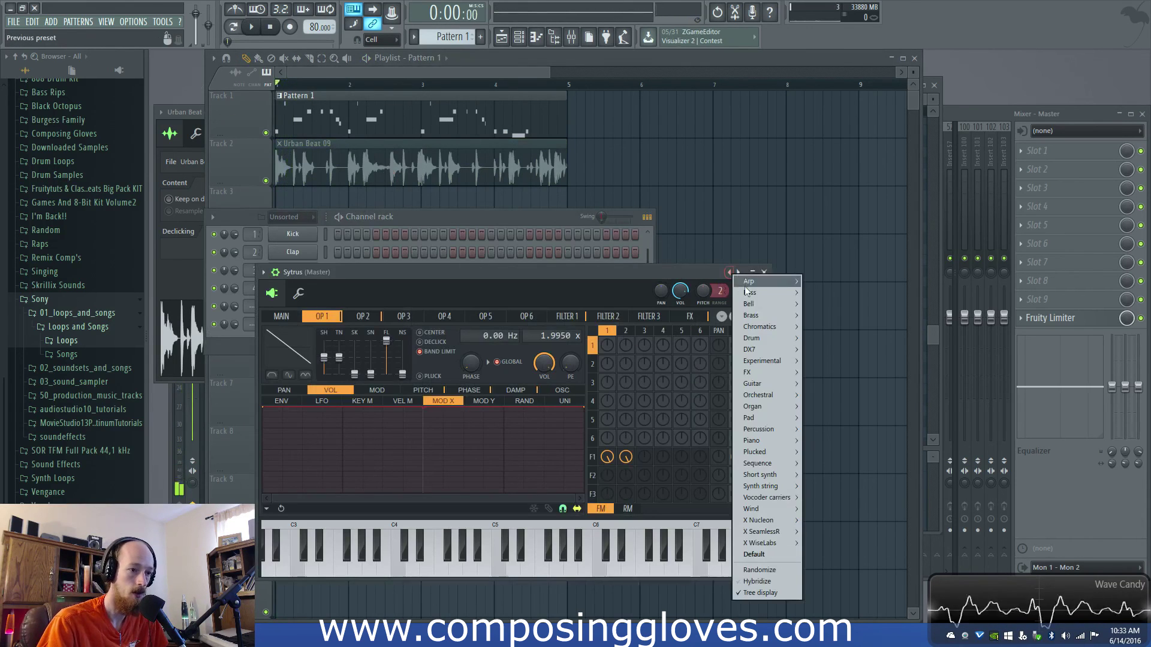
{"action": "left_click", "coordinate": [754, 554]}
{"action": "left_click_drag", "start_coordinate": [532, 283], "coordinate": [489, 149]}
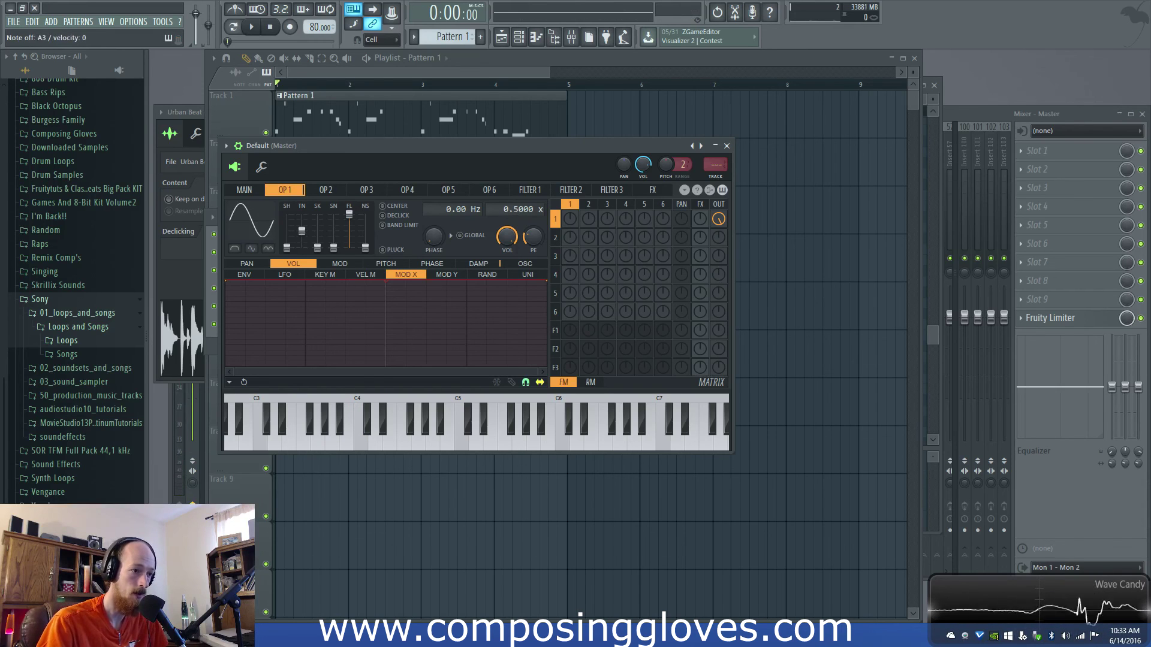
{"action": "key", "text": "space"}
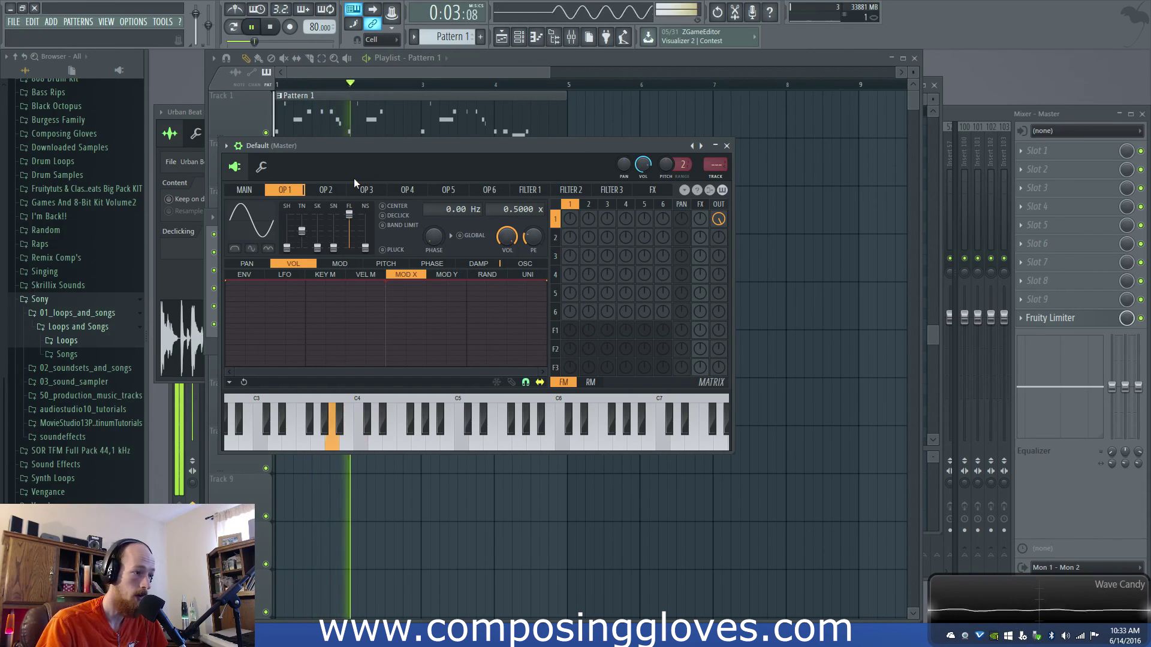
{"action": "key", "text": "space"}
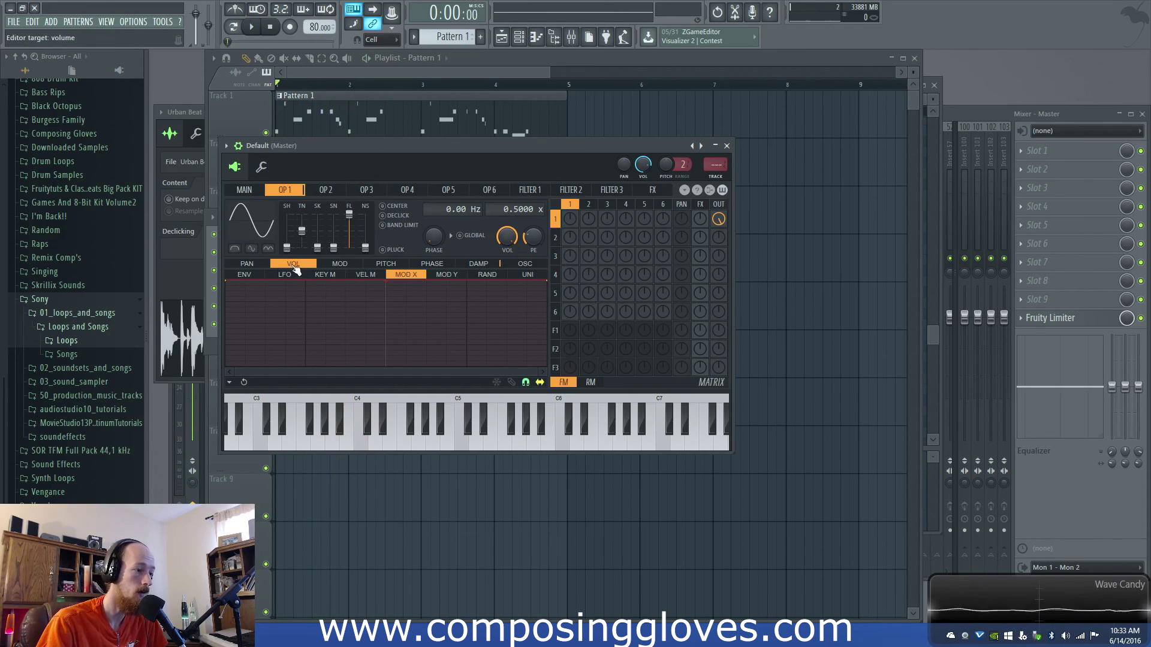
- Shape operator 1's volume envelope with an immediate full-level start decaying to a sustain of about 25%, and lengthen the decay
{"action": "left_click", "coordinate": [244, 274]}
{"action": "left_click_drag", "start_coordinate": [295, 281], "coordinate": [186, 279]}
{"action": "left_click_drag", "start_coordinate": [370, 329], "coordinate": [321, 344]}
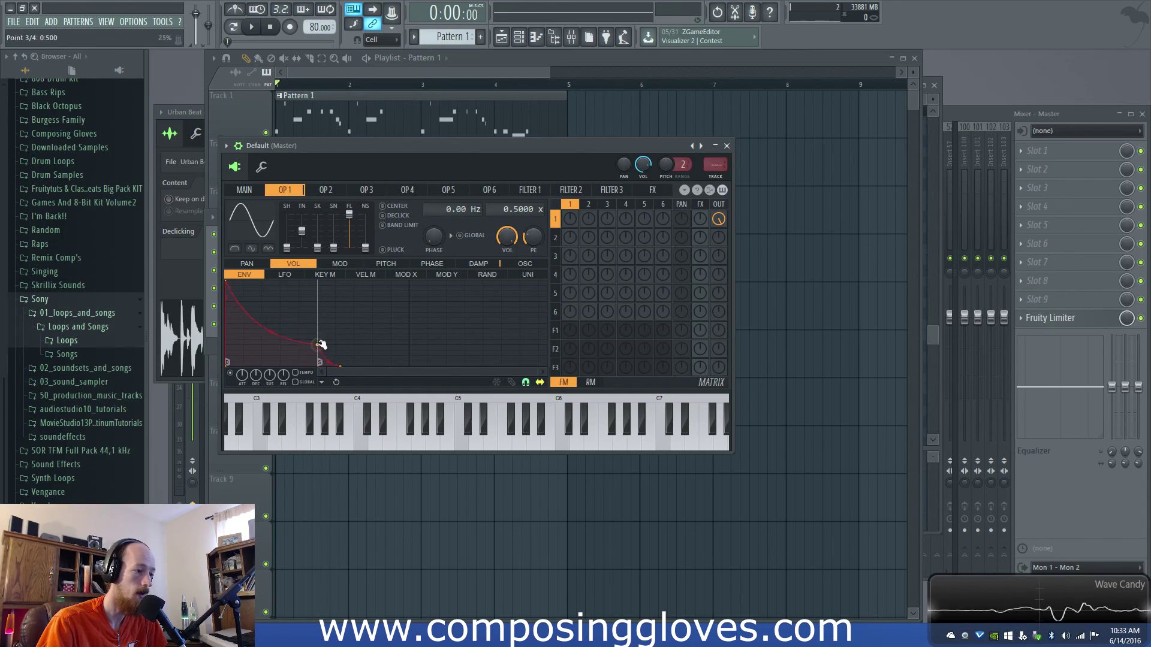
{"action": "left_click_drag", "start_coordinate": [329, 346], "coordinate": [347, 345]}
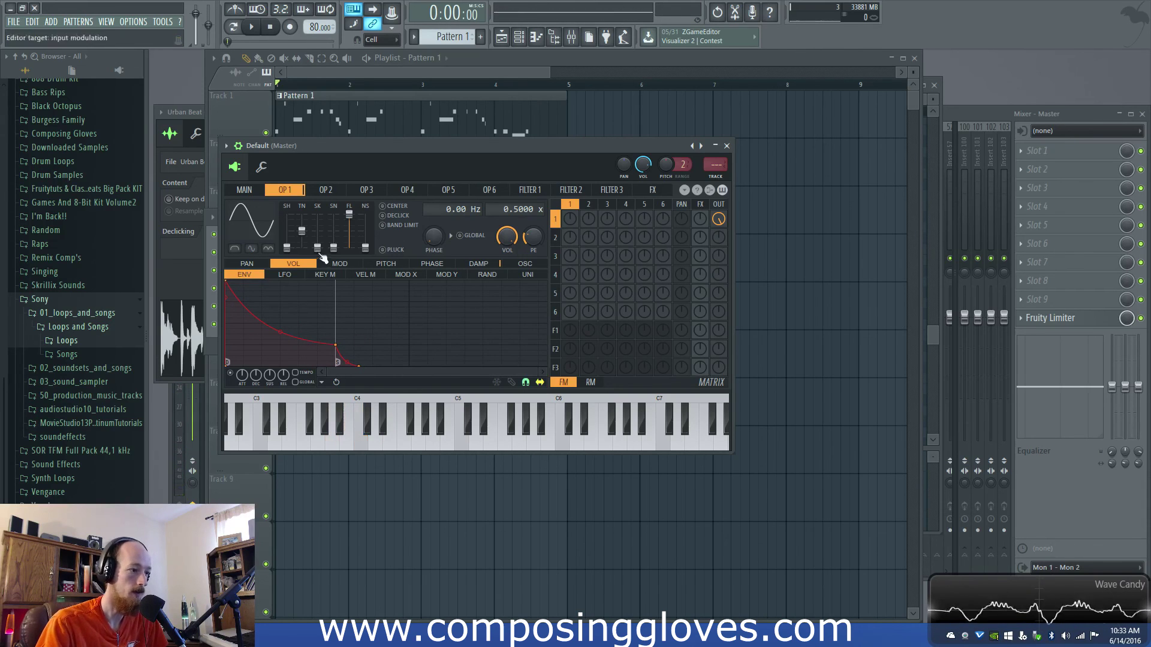
- Select operator 2, set its frequency modulation of operator 1 to about 22% in the matrix, and nudge the plugin window
{"action": "left_click", "coordinate": [590, 207]}
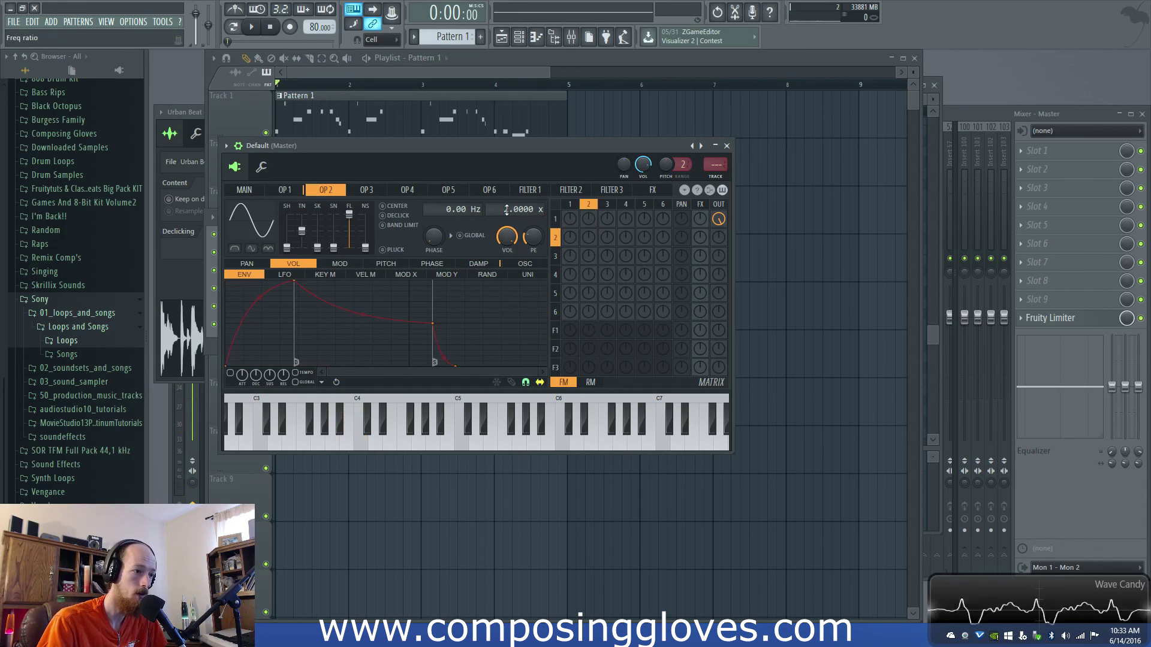
{"action": "left_click_drag", "start_coordinate": [589, 220], "coordinate": [596, 223]}
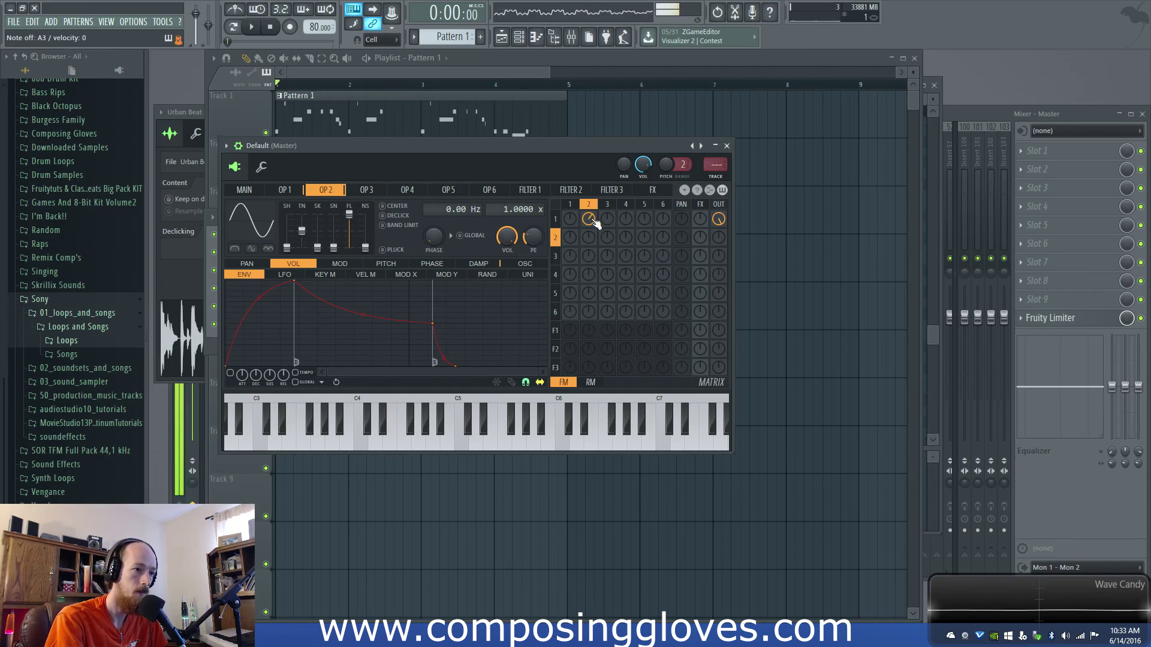
{"action": "left_click_drag", "start_coordinate": [592, 220], "coordinate": [592, 223]}
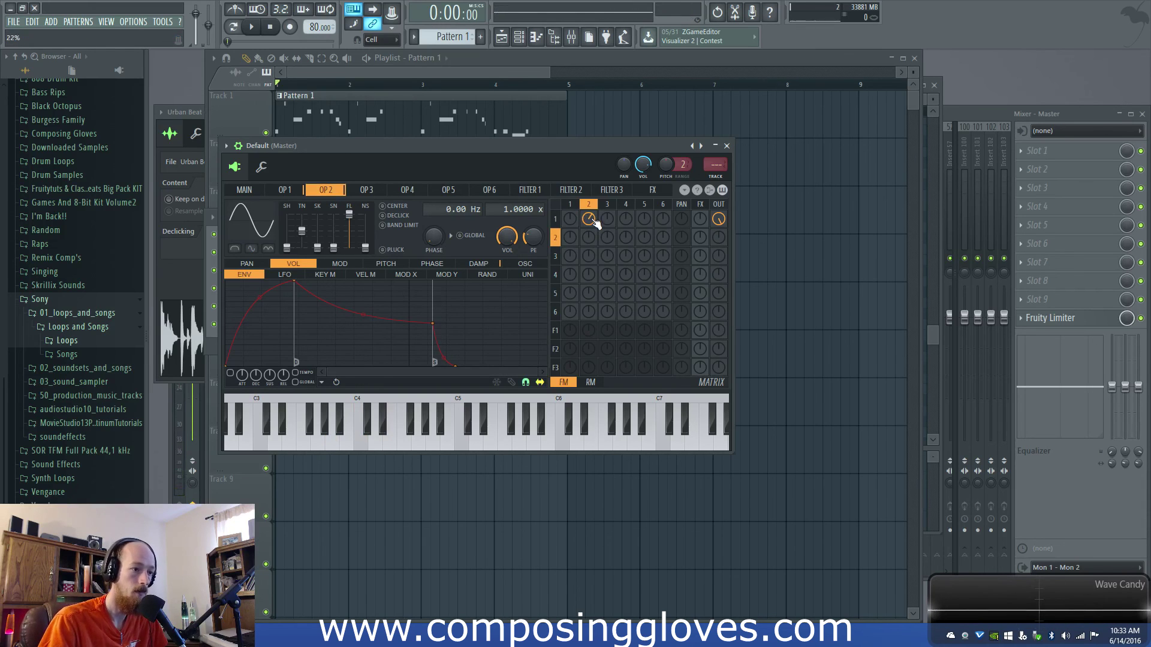
{"action": "mouse_move", "coordinate": [504, 152]}
{"action": "left_mouse_down"}
{"action": "mouse_move", "coordinate": [508, 135]}
{"action": "mouse_move", "coordinate": [510, 148]}
{"action": "left_mouse_up"}
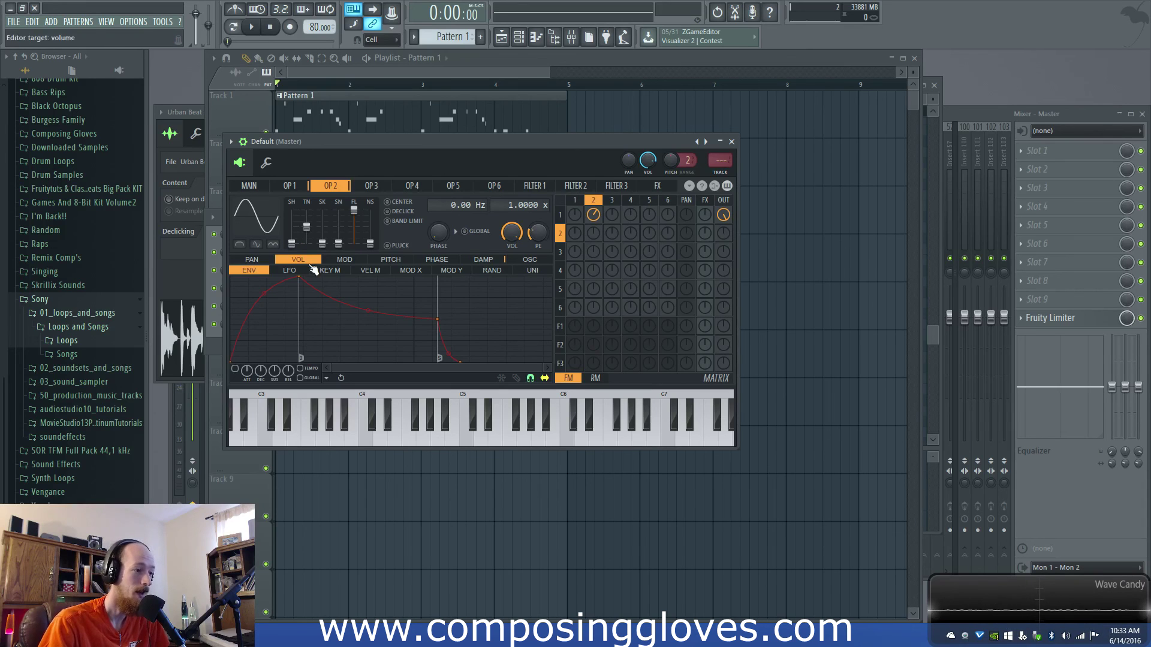
- Try an input modulation envelope on operator 2, moving its attack peak earlier and lower and back out to compare
{"action": "left_click", "coordinate": [340, 262]}
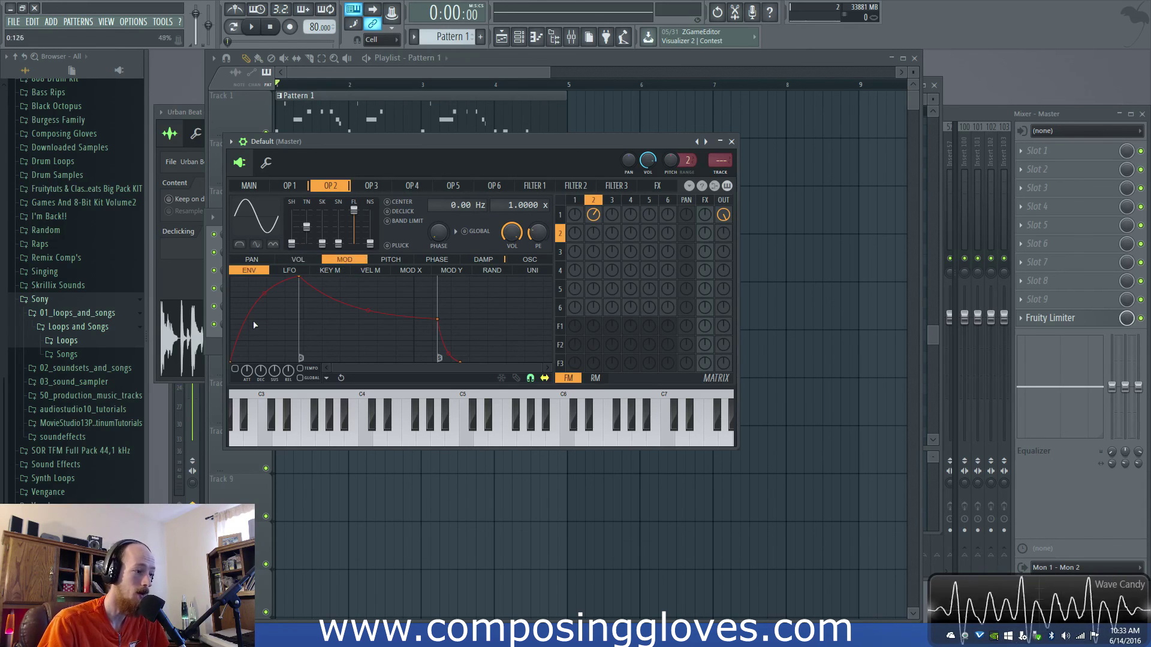
{"action": "left_click_drag", "start_coordinate": [299, 277], "coordinate": [252, 324]}
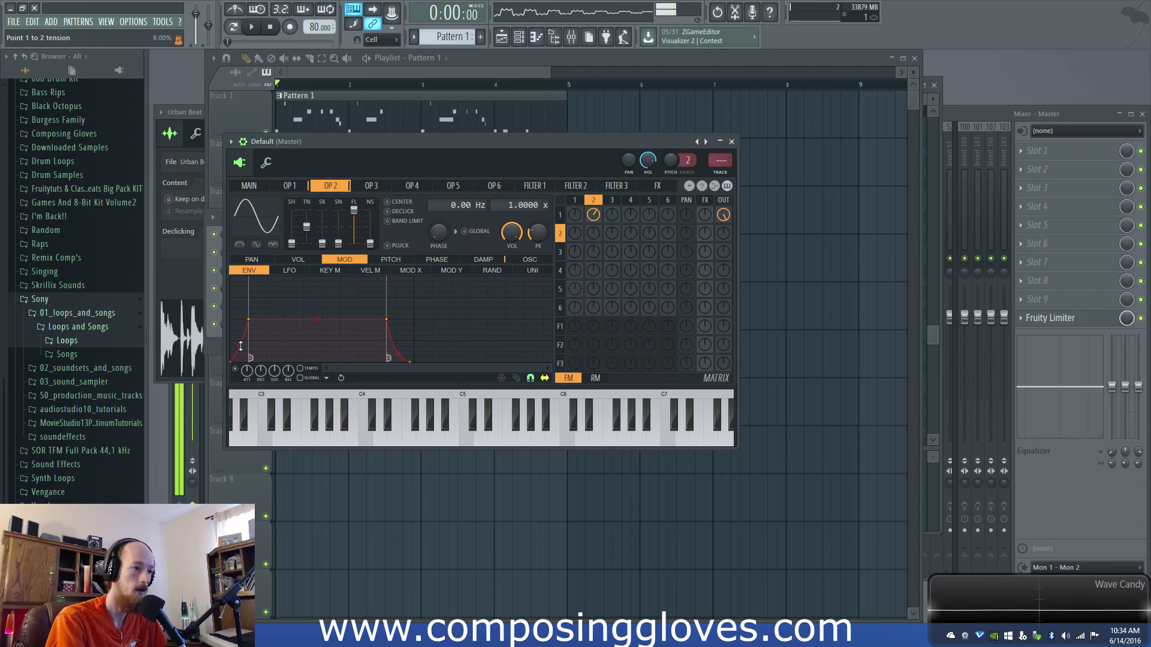
{"action": "left_click_drag", "start_coordinate": [248, 320], "coordinate": [295, 302]}
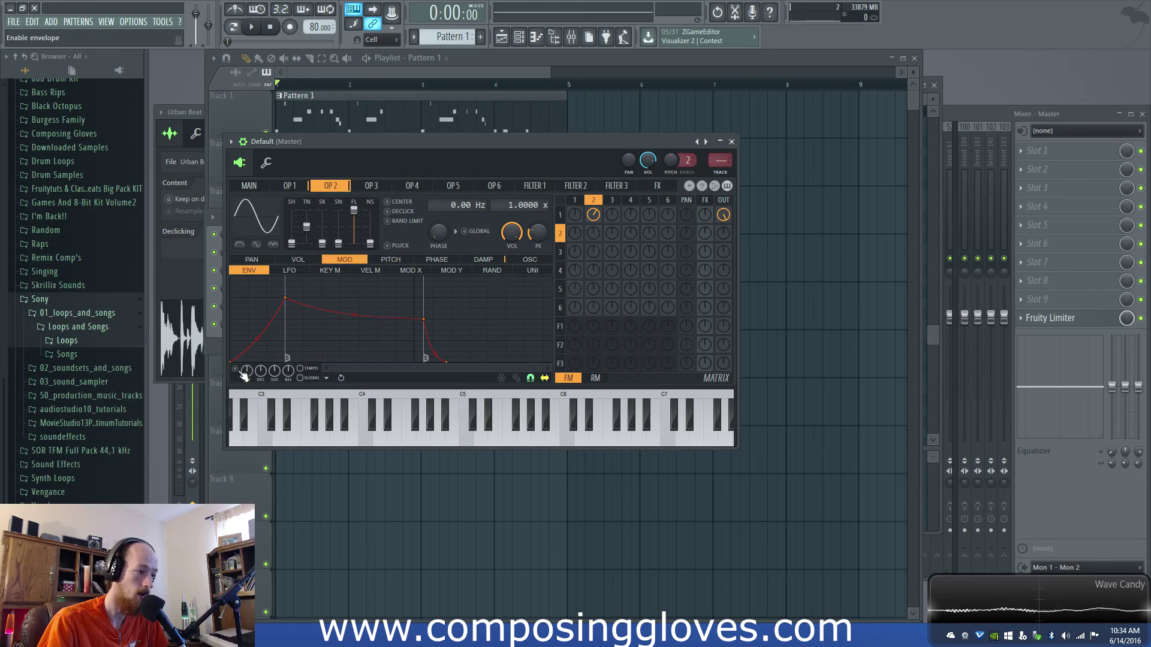
- Shape operator 2's volume envelope with a fast first rise to about 75%, a second full-level peak and a lower sustain
{"action": "left_click", "coordinate": [297, 259]}
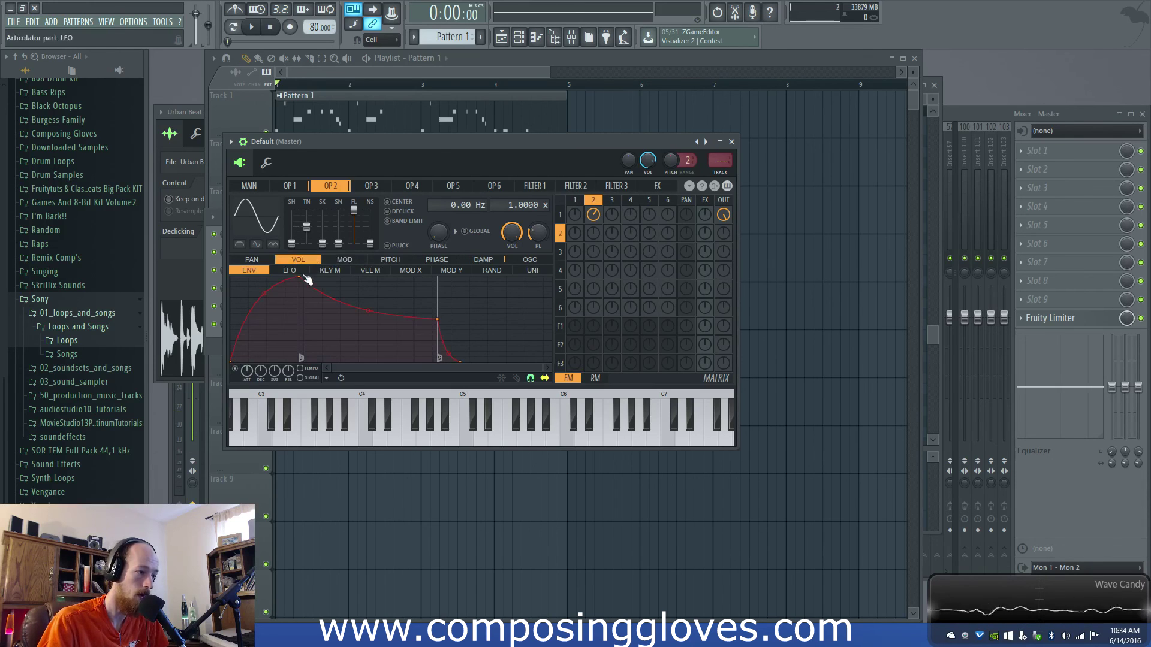
{"action": "left_click_drag", "start_coordinate": [299, 277], "coordinate": [268, 320]}
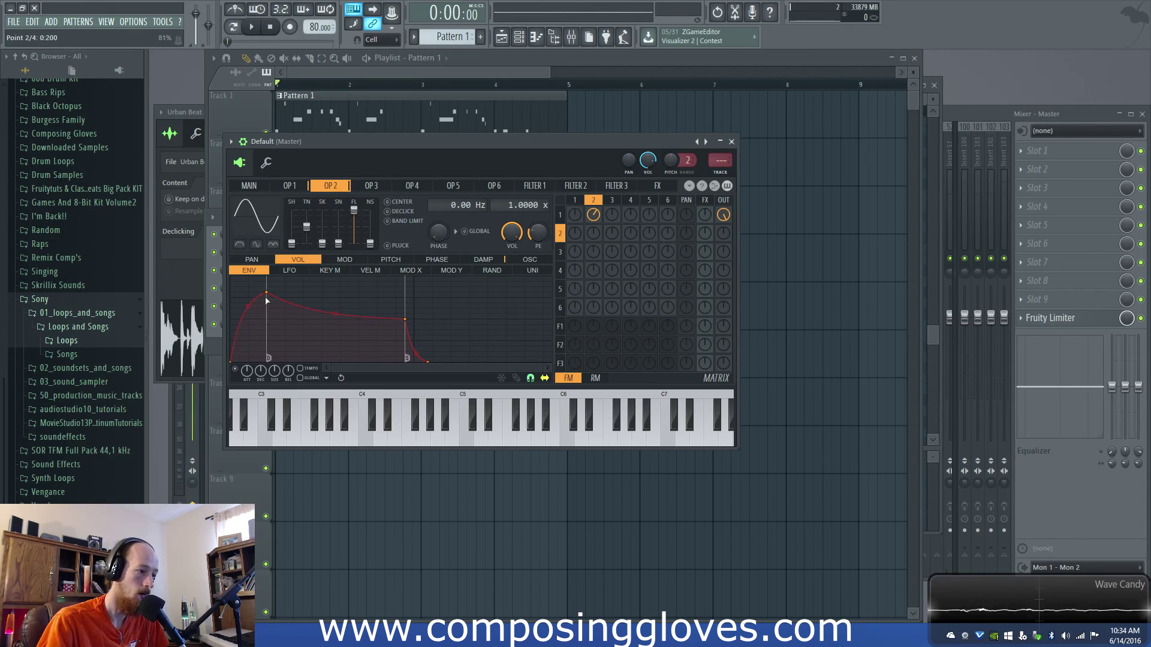
{"action": "left_click_drag", "start_coordinate": [247, 311], "coordinate": [247, 299]}
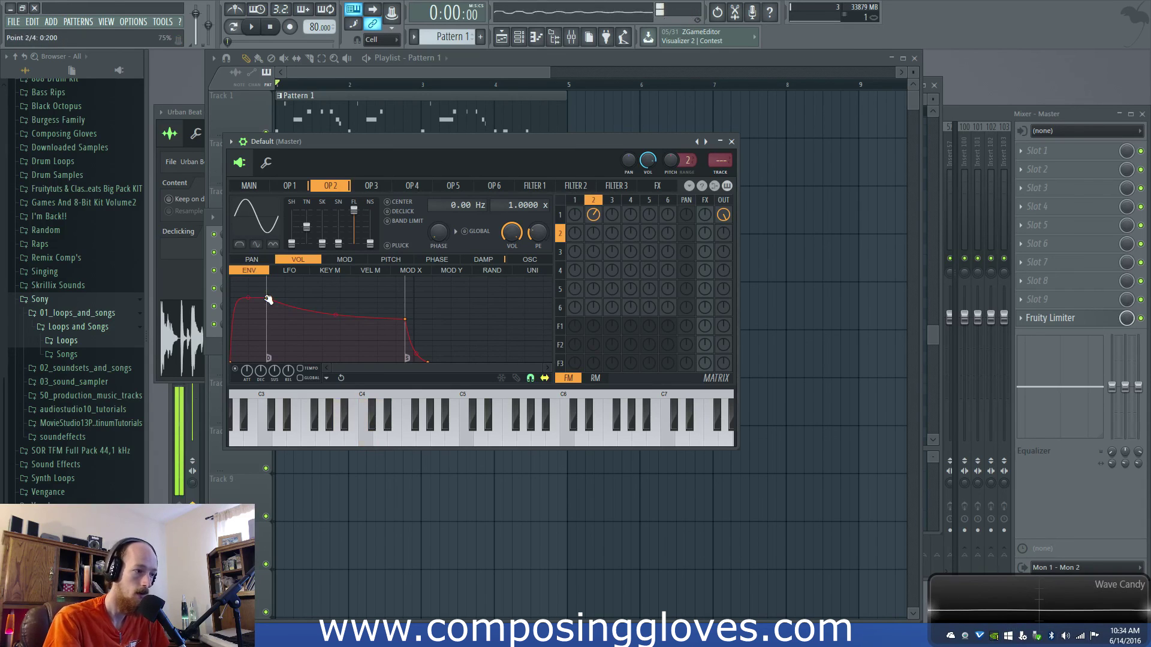
{"action": "left_click_drag", "start_coordinate": [264, 299], "coordinate": [255, 298]}
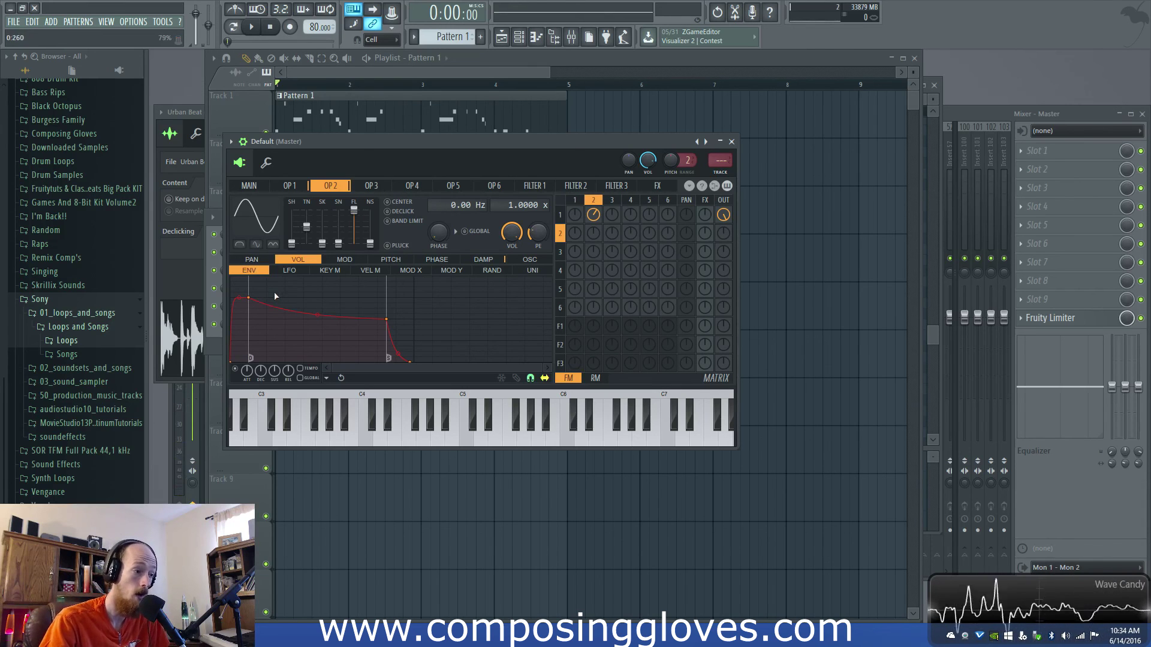
{"action": "left_click_drag", "start_coordinate": [270, 289], "coordinate": [286, 281]}
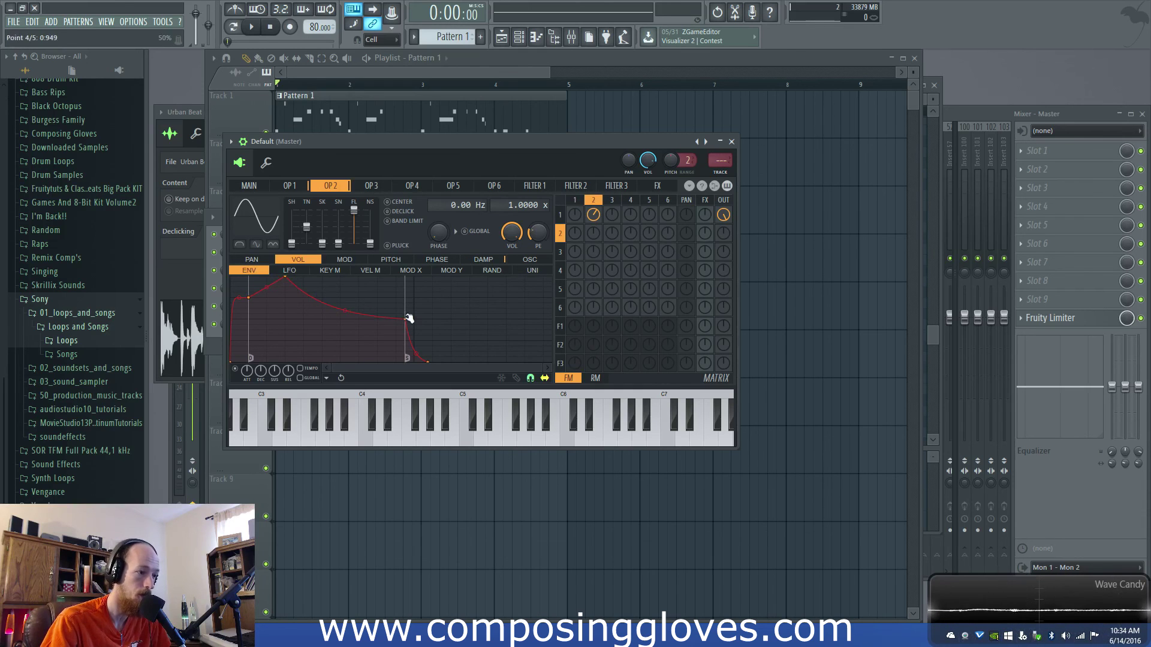
{"action": "left_click_drag", "start_coordinate": [410, 319], "coordinate": [410, 355]}
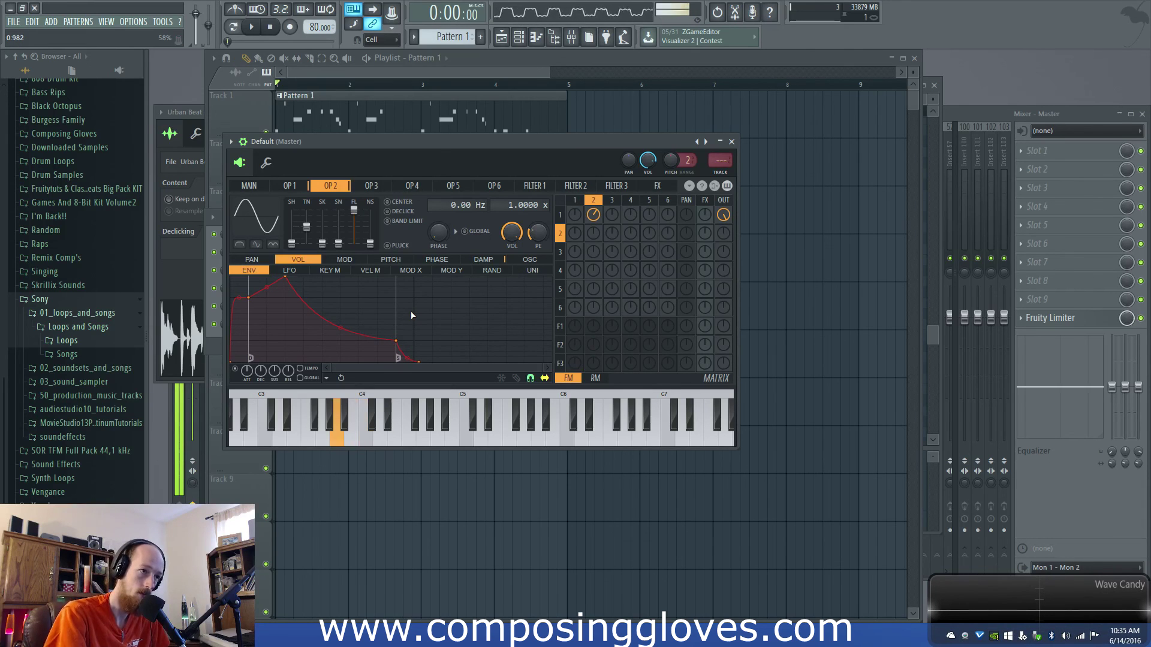
- Select operator 3 and try a small amount of frequency modulation feedback on it in the matrix
{"action": "left_click", "coordinate": [579, 200]}
{"action": "left_click", "coordinate": [592, 203]}
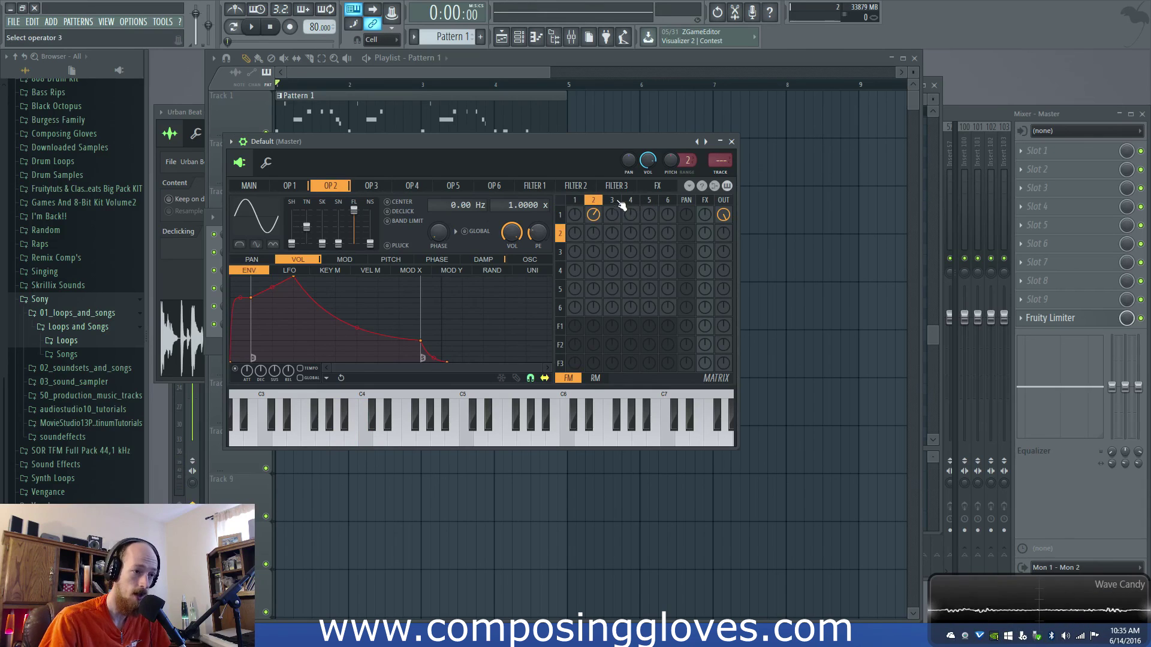
{"action": "left_click", "coordinate": [593, 202]}
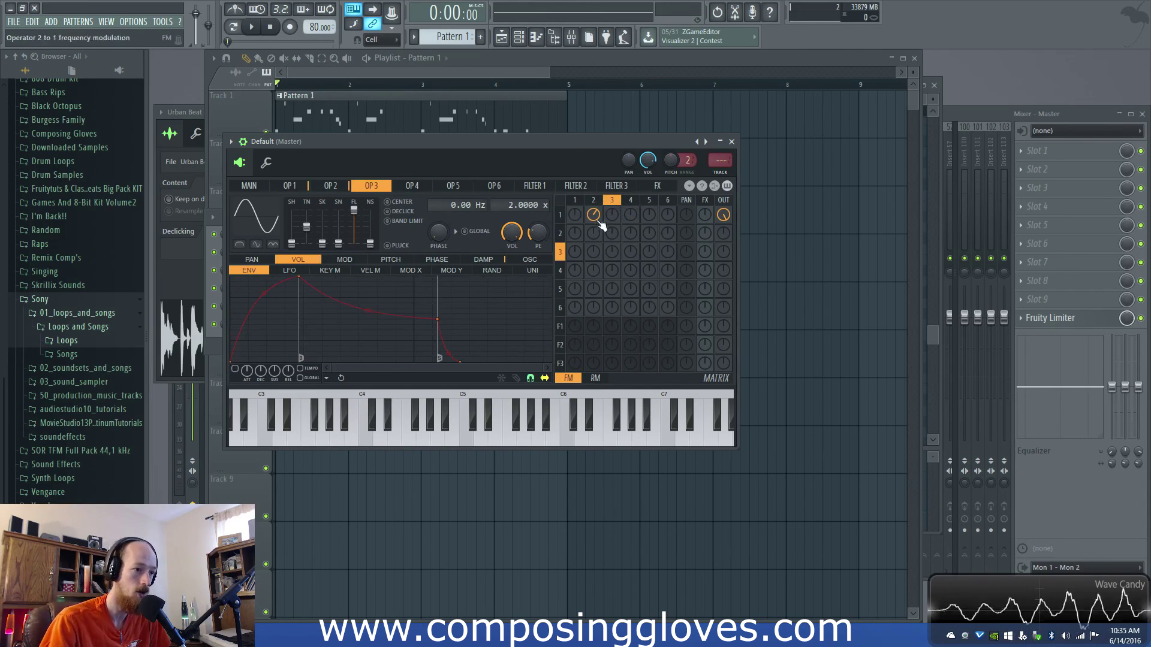
{"action": "left_click_drag", "start_coordinate": [612, 251], "coordinate": [612, 245]}
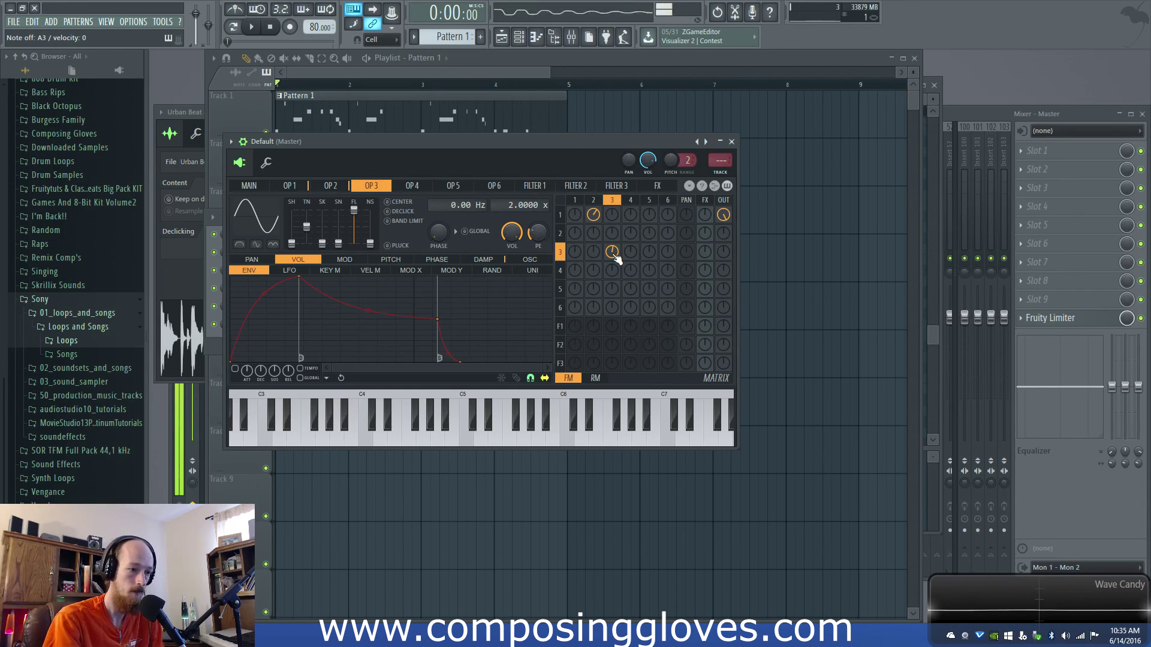
{"action": "scroll", "coordinate": [613, 252], "scroll_direction": "down", "scroll_amount": 3}
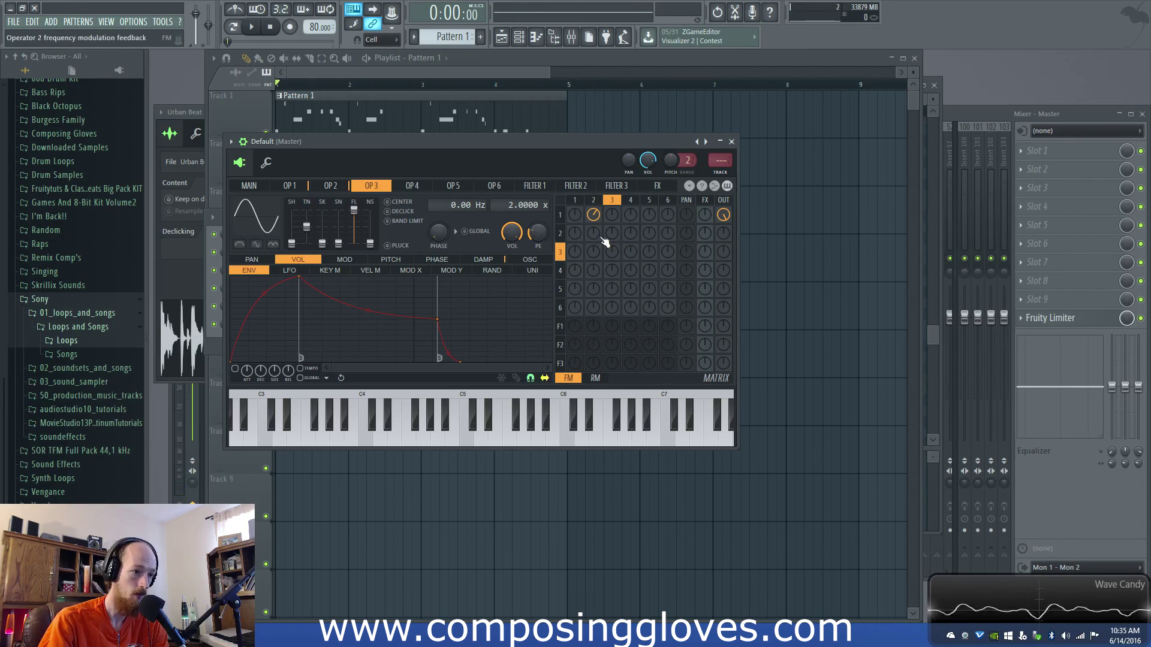
{"action": "scroll", "coordinate": [612, 251], "scroll_direction": "up", "scroll_amount": 3}
- Route operator 3 into operator 2 and to the output at low levels, and bend its sine wave into a triangle shape
{"action": "left_click_drag", "start_coordinate": [613, 255], "coordinate": [613, 227]}
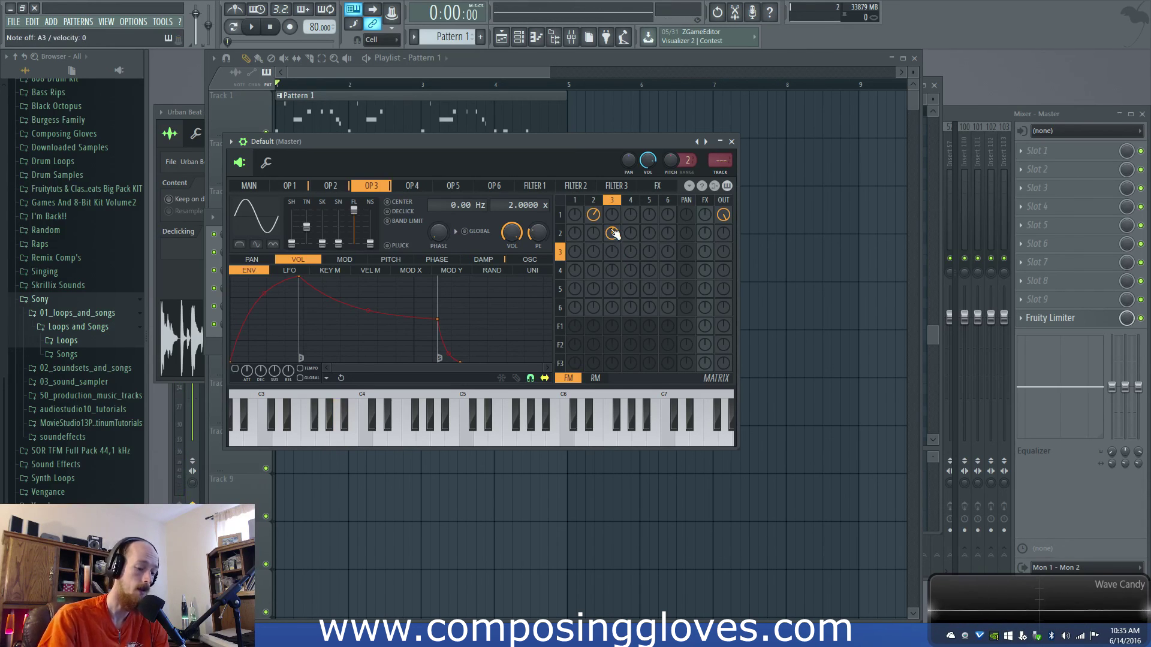
{"action": "left_click_drag", "start_coordinate": [612, 234], "coordinate": [612, 230]}
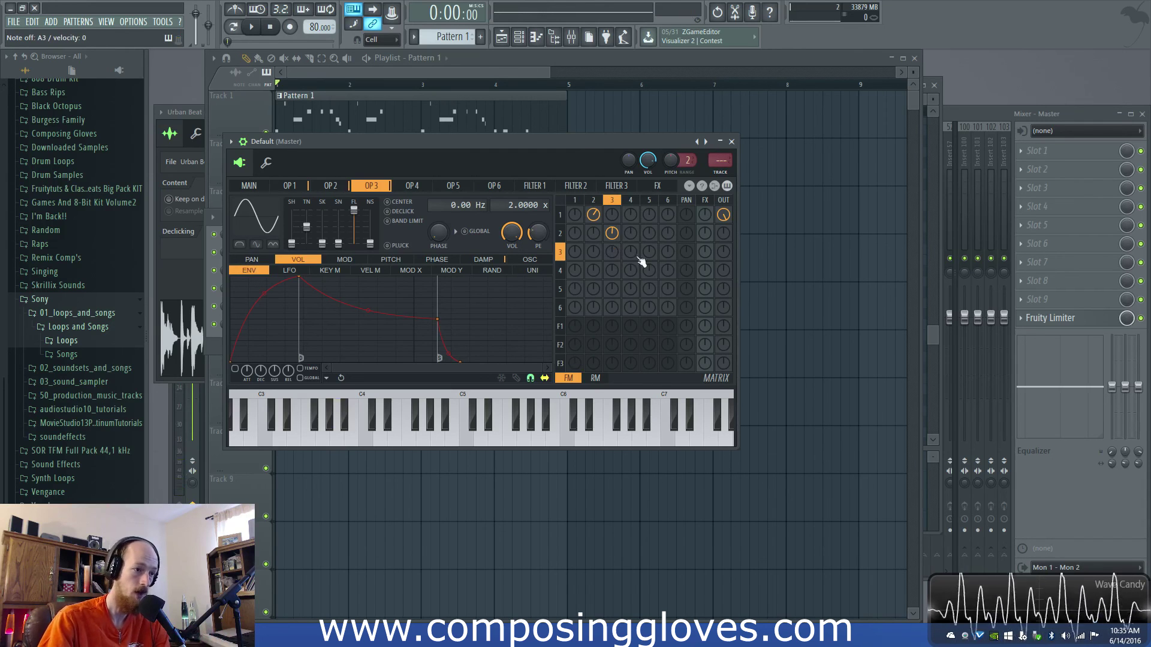
{"action": "left_click_drag", "start_coordinate": [723, 252], "coordinate": [724, 237]}
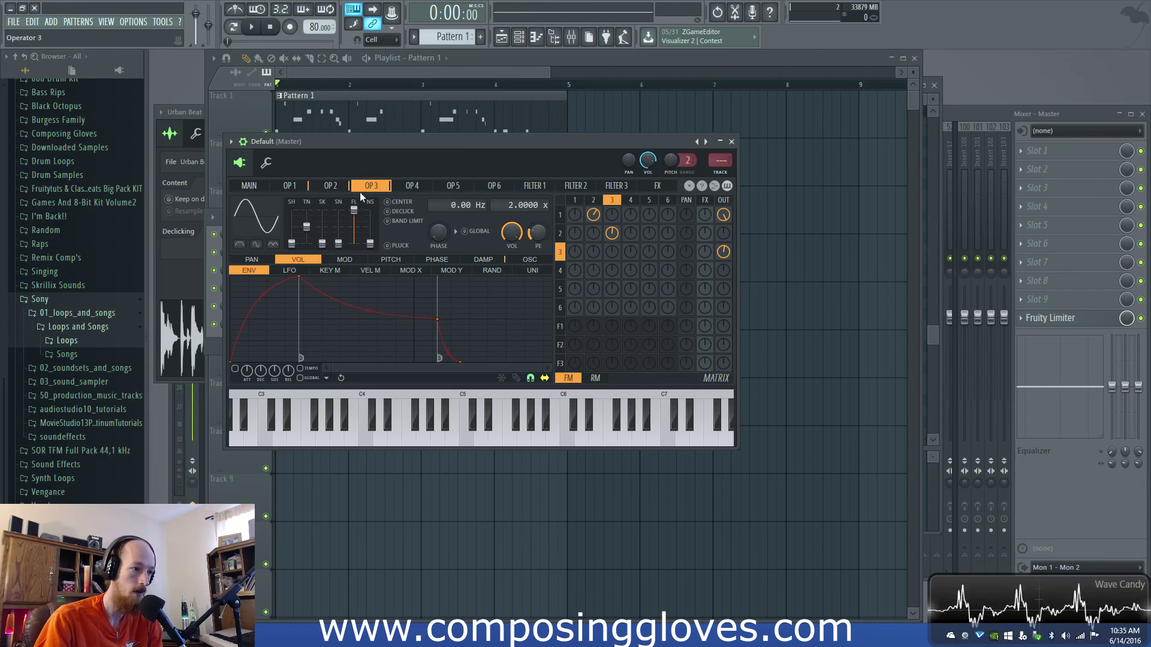
{"action": "left_click_drag", "start_coordinate": [292, 243], "coordinate": [293, 236]}
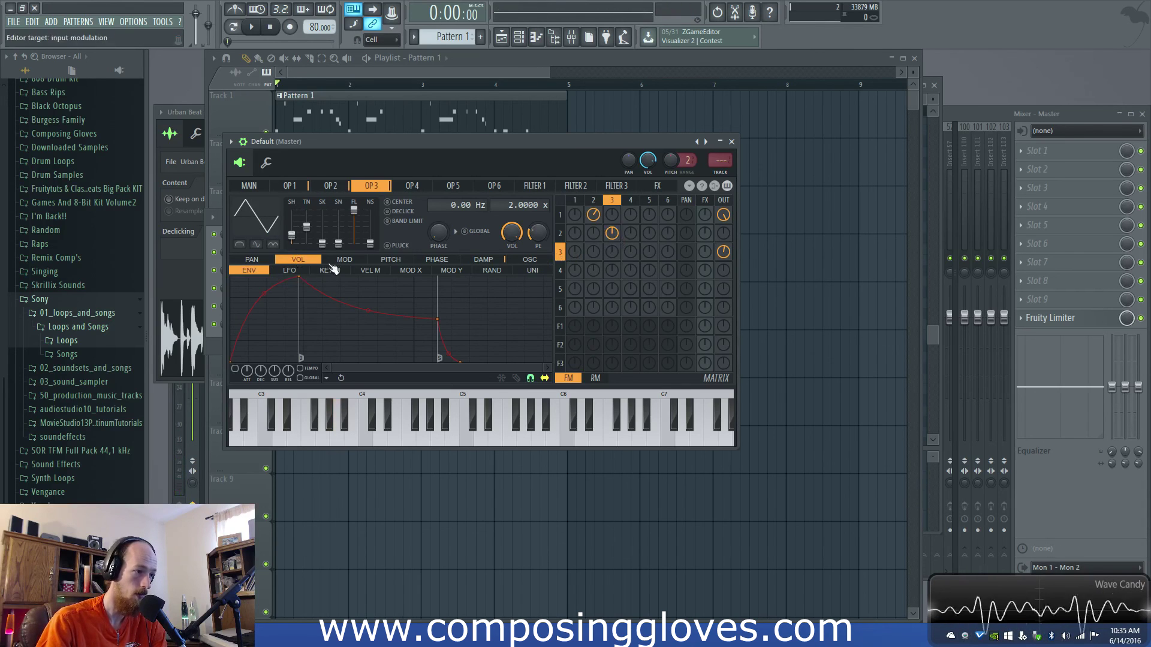
- Give operator 3's volume envelope an immediate start, steep decay and low sustain, and set its output level to 20%
{"action": "left_click_drag", "start_coordinate": [299, 277], "coordinate": [249, 292]}
{"action": "left_click_drag", "start_coordinate": [368, 323], "coordinate": [317, 343]}
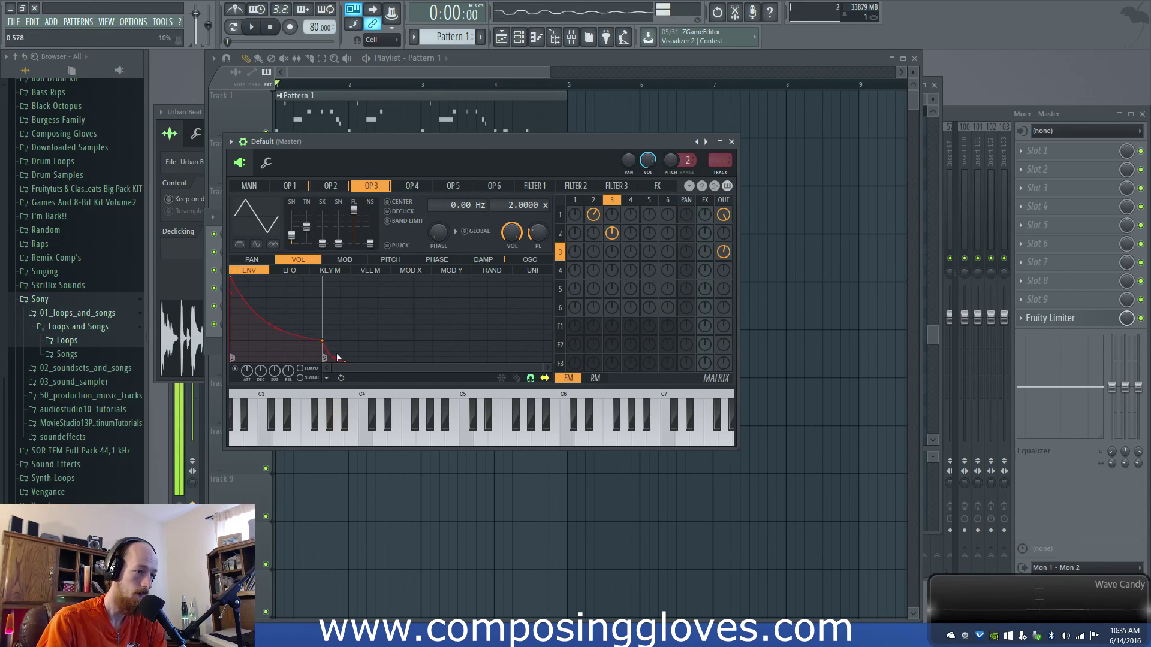
{"action": "left_click_drag", "start_coordinate": [337, 358], "coordinate": [328, 355]}
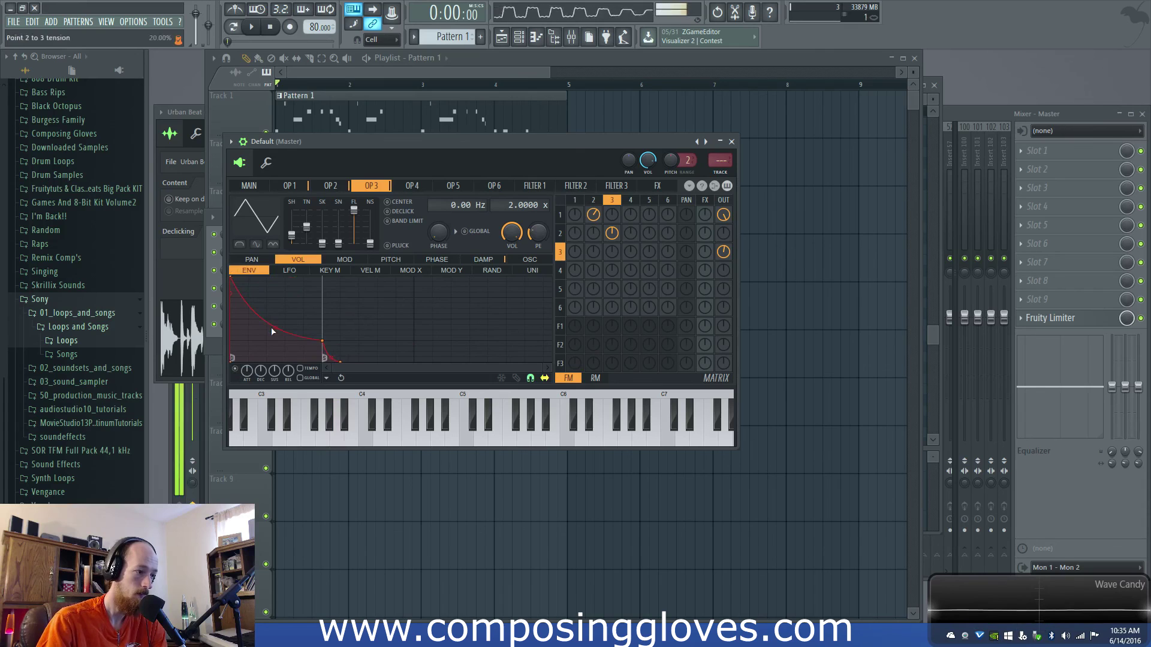
{"action": "left_click_drag", "start_coordinate": [273, 328], "coordinate": [276, 337]}
{"action": "left_click_drag", "start_coordinate": [342, 363], "coordinate": [352, 359]}
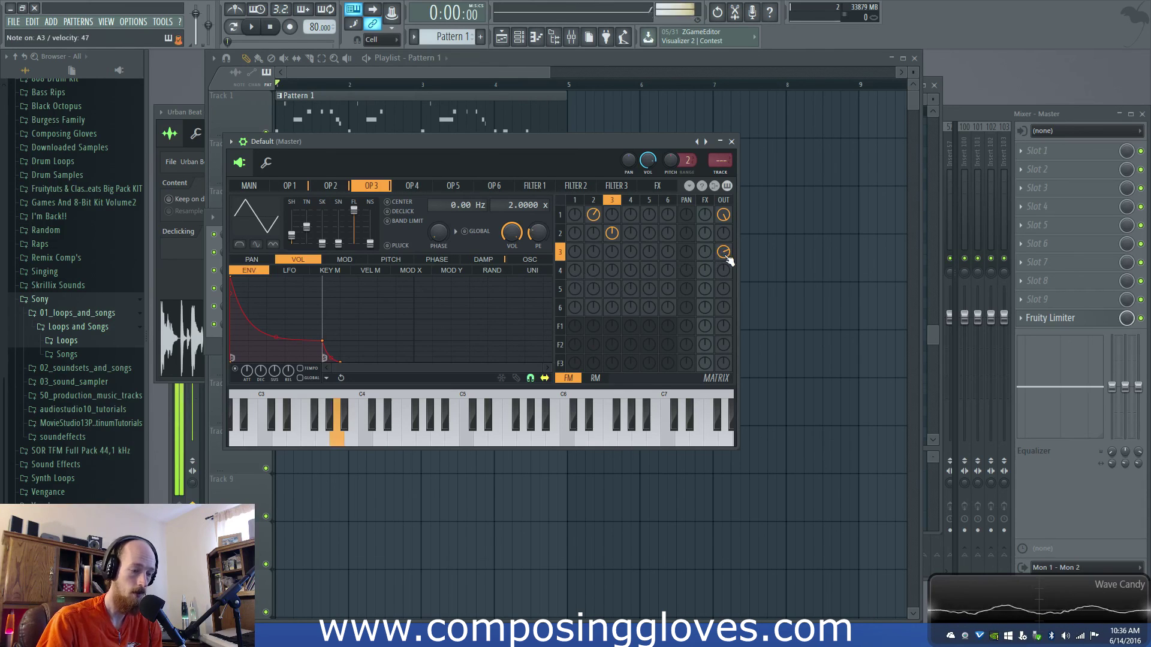
{"action": "left_click_drag", "start_coordinate": [727, 259], "coordinate": [727, 249]}
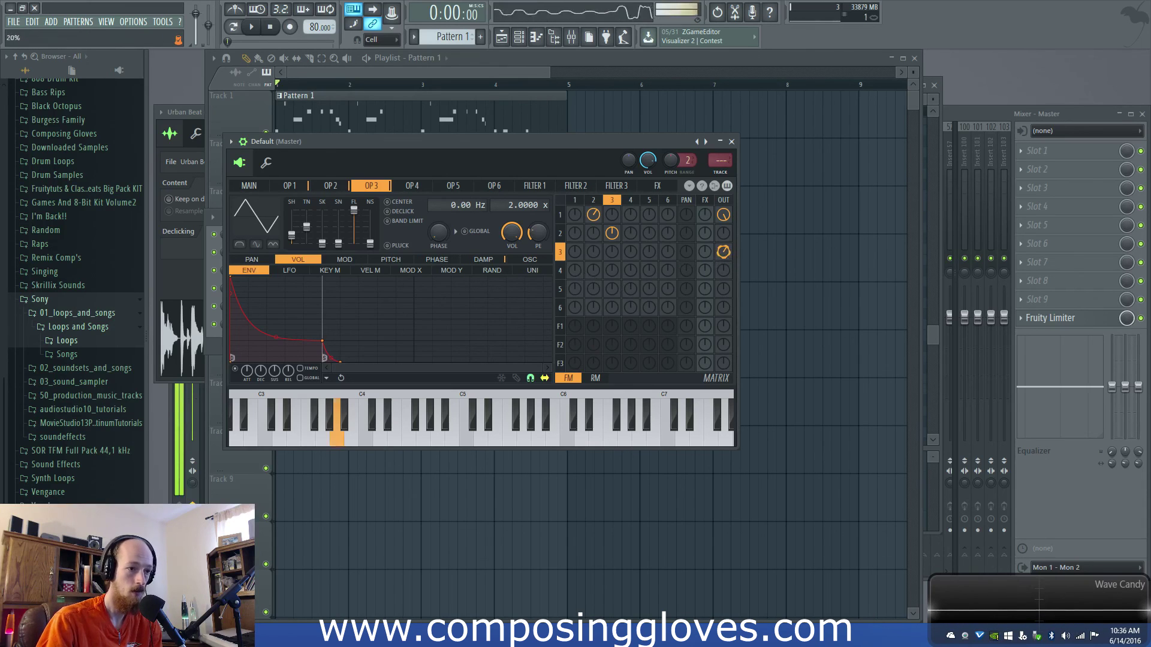
- Send operator 4 to the output and give its volume envelope an immediate start held at full level until a short release
{"action": "left_click", "coordinate": [724, 270]}
{"action": "left_click_drag", "start_coordinate": [724, 270], "coordinate": [725, 269]}
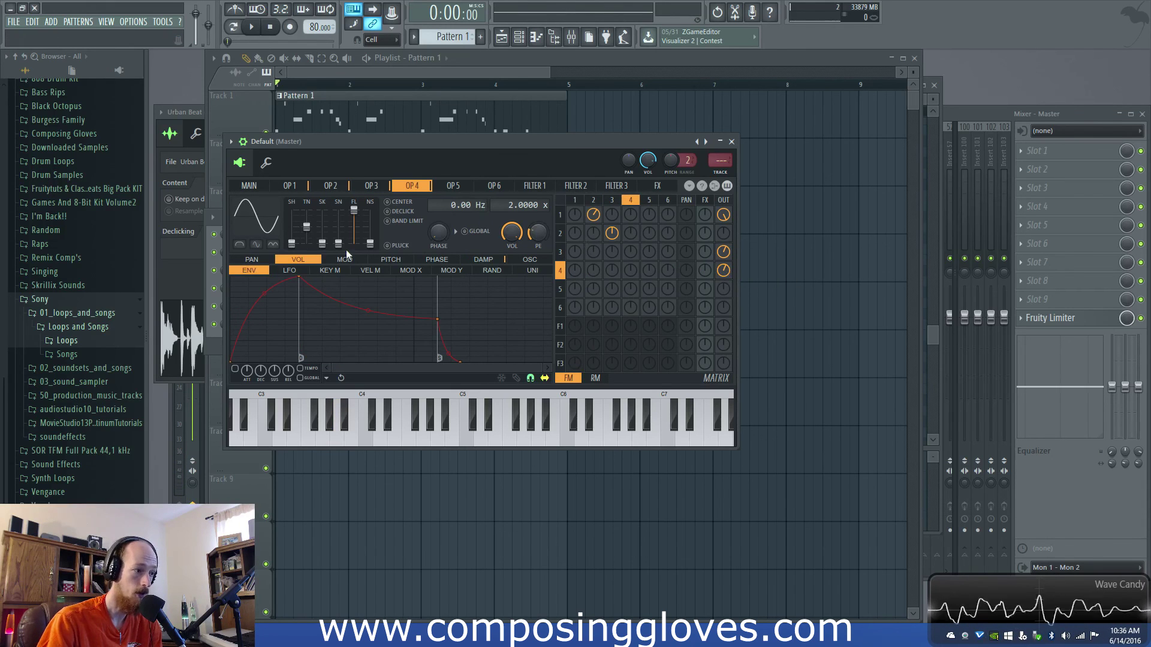
{"action": "left_click_drag", "start_coordinate": [299, 277], "coordinate": [185, 261]}
{"action": "left_click_drag", "start_coordinate": [371, 321], "coordinate": [311, 254]}
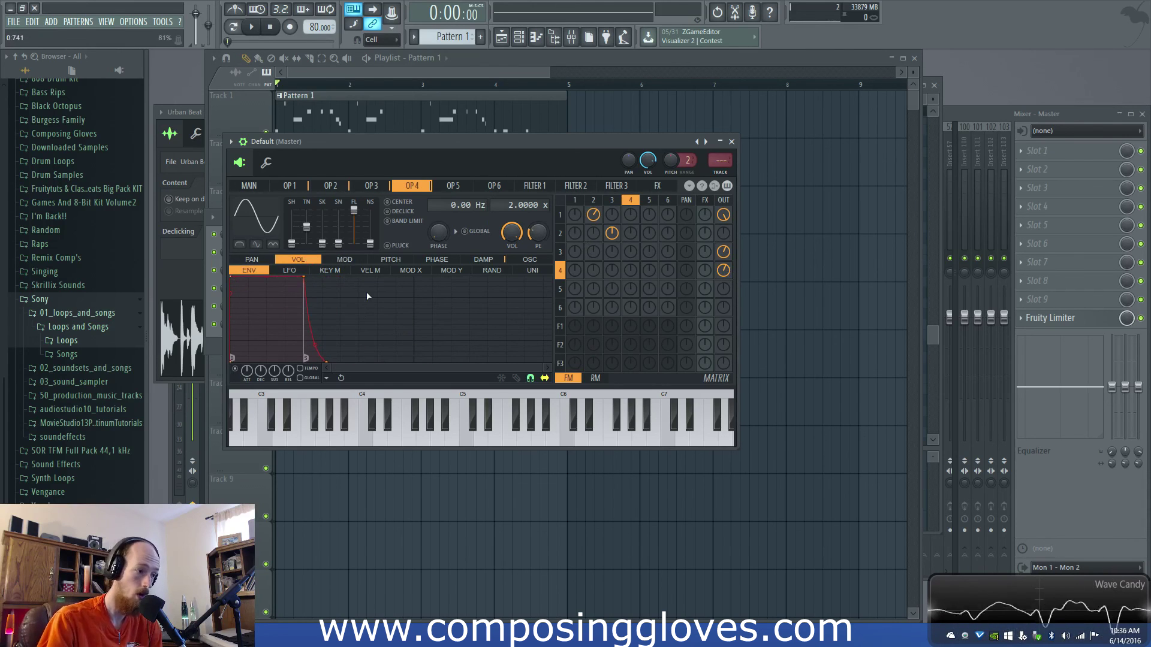
{"action": "right_click", "coordinate": [307, 344]}
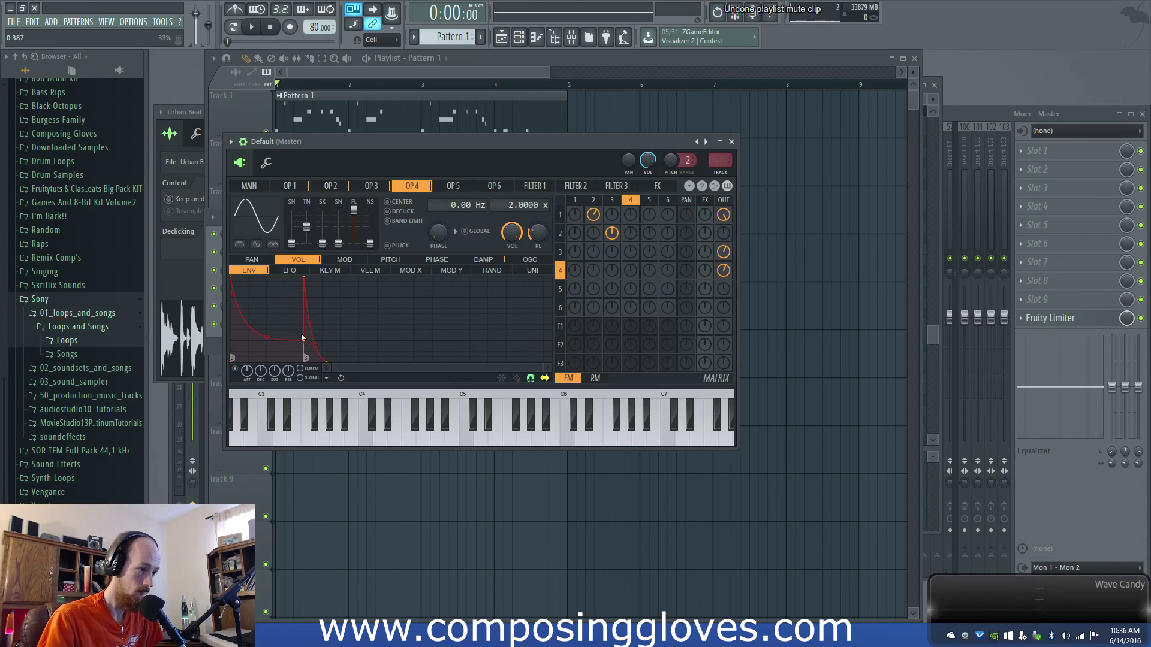
{"action": "right_click", "coordinate": [305, 342]}
{"action": "left_click", "coordinate": [334, 358]}
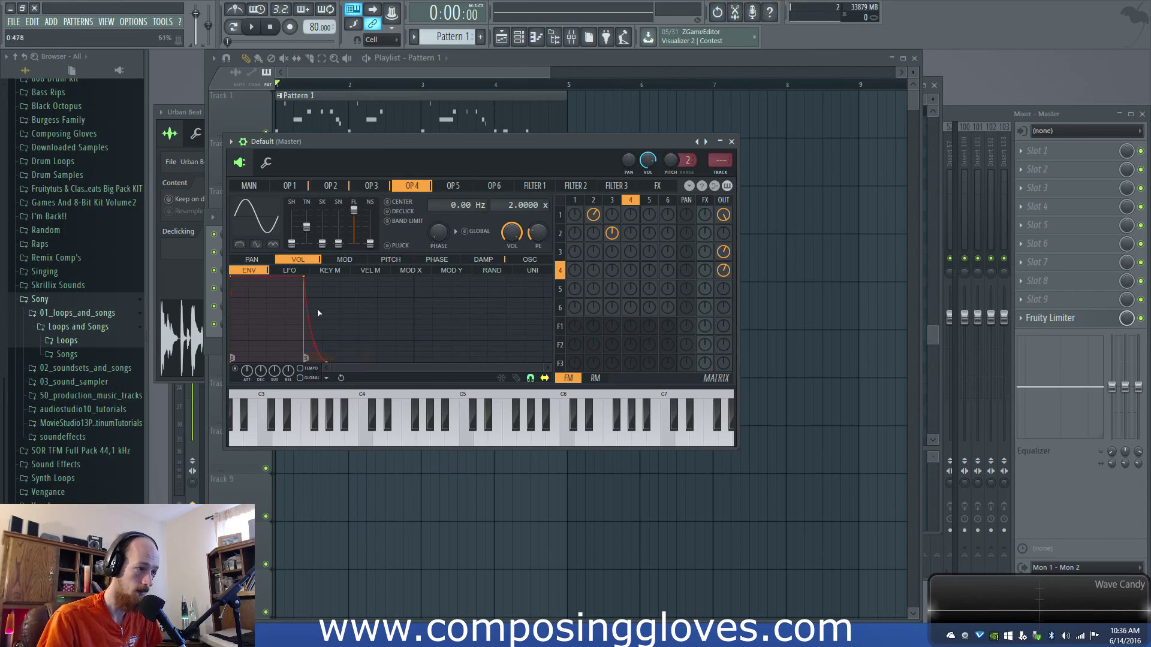
- Add a lower point at the end of operator 4's sustain so the level drops sharply, and lengthen the curved release
{"action": "right_click", "coordinate": [306, 341]}
{"action": "left_click", "coordinate": [326, 357]}
{"action": "right_click", "coordinate": [354, 325]}
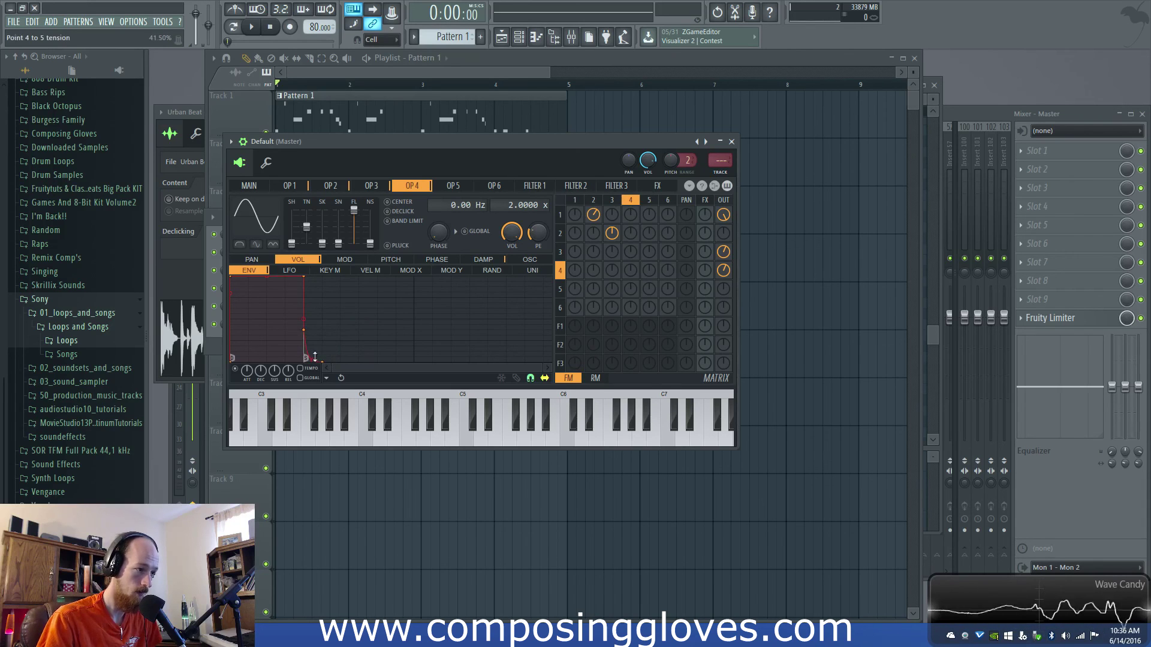
{"action": "left_click_drag", "start_coordinate": [324, 364], "coordinate": [340, 362]}
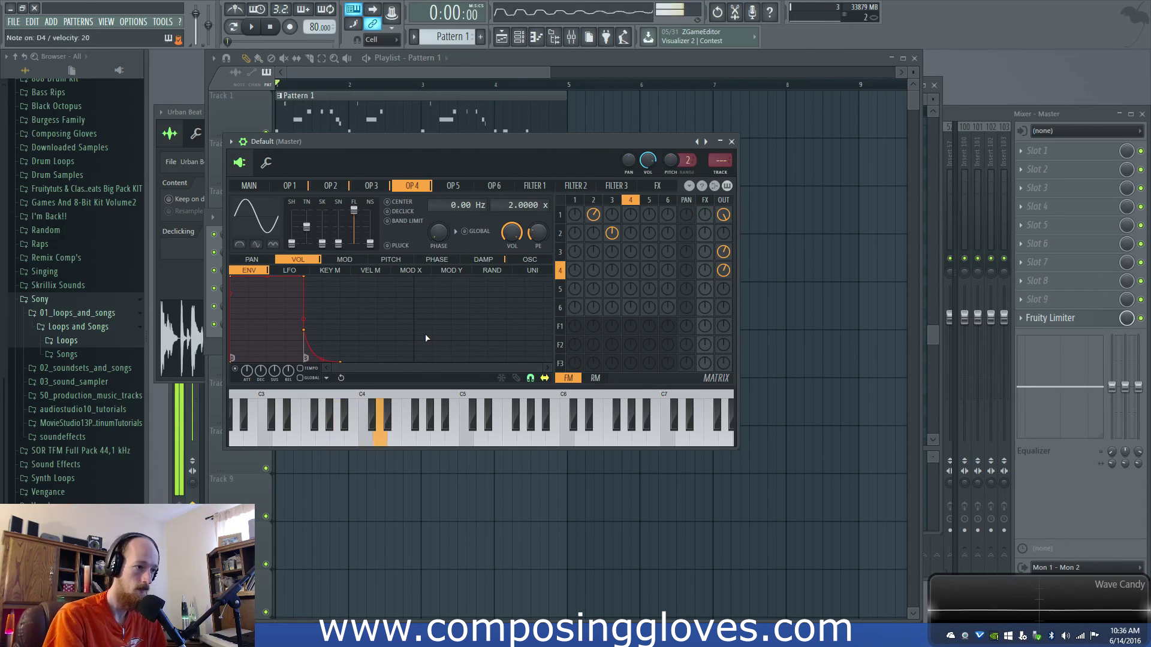
- Raise operator 4's output level in the matrix and bring up operator 3's settings
{"action": "left_click_drag", "start_coordinate": [723, 270], "coordinate": [722, 261]}
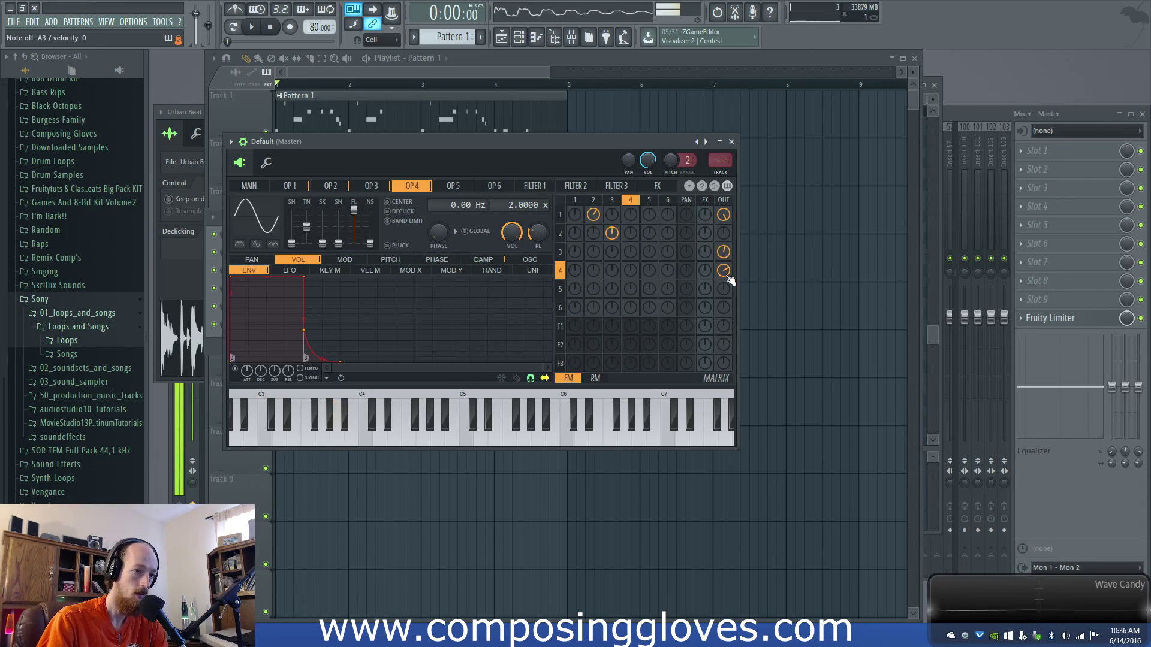
{"action": "left_click", "coordinate": [560, 252]}
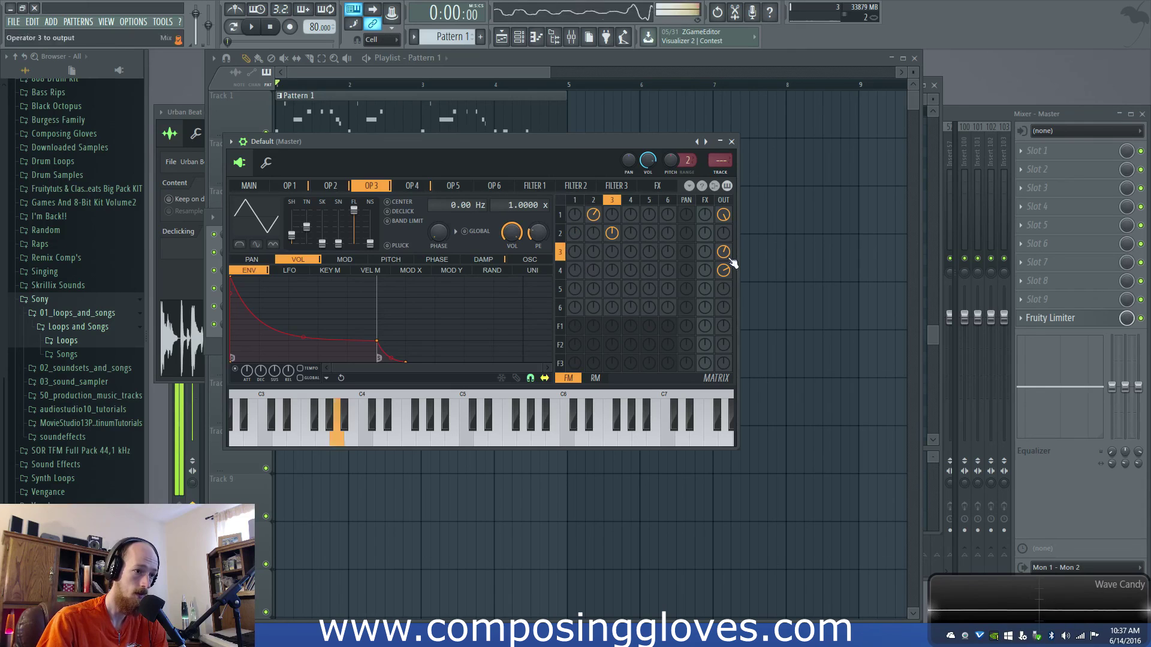
- Shorten operator 4's volume envelope with an early sustain end, a drop to 25%, and a quicker release
{"action": "left_click", "coordinate": [560, 270]}
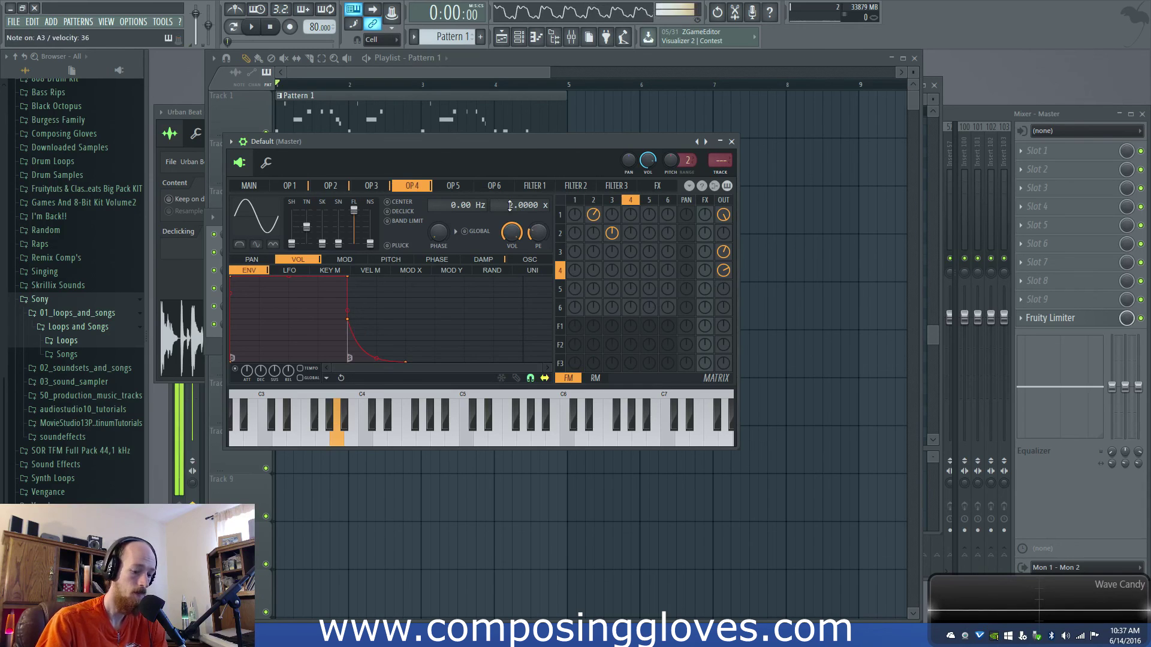
{"action": "left_click_drag", "start_coordinate": [349, 277], "coordinate": [260, 277]}
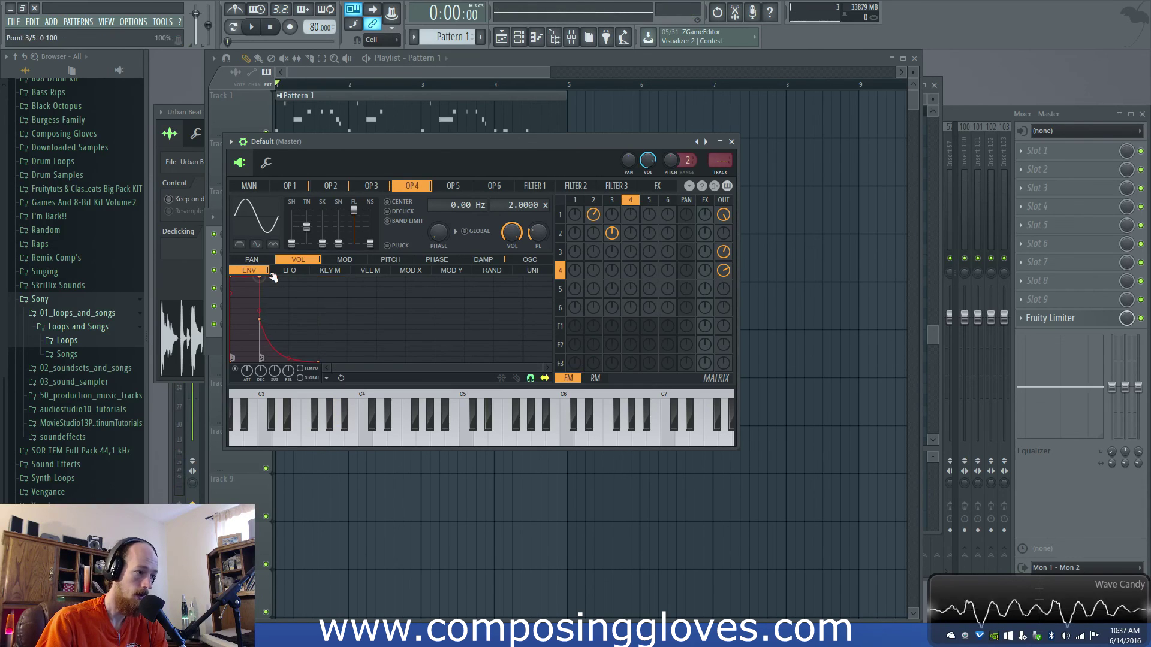
{"action": "left_click_drag", "start_coordinate": [259, 319], "coordinate": [260, 341]}
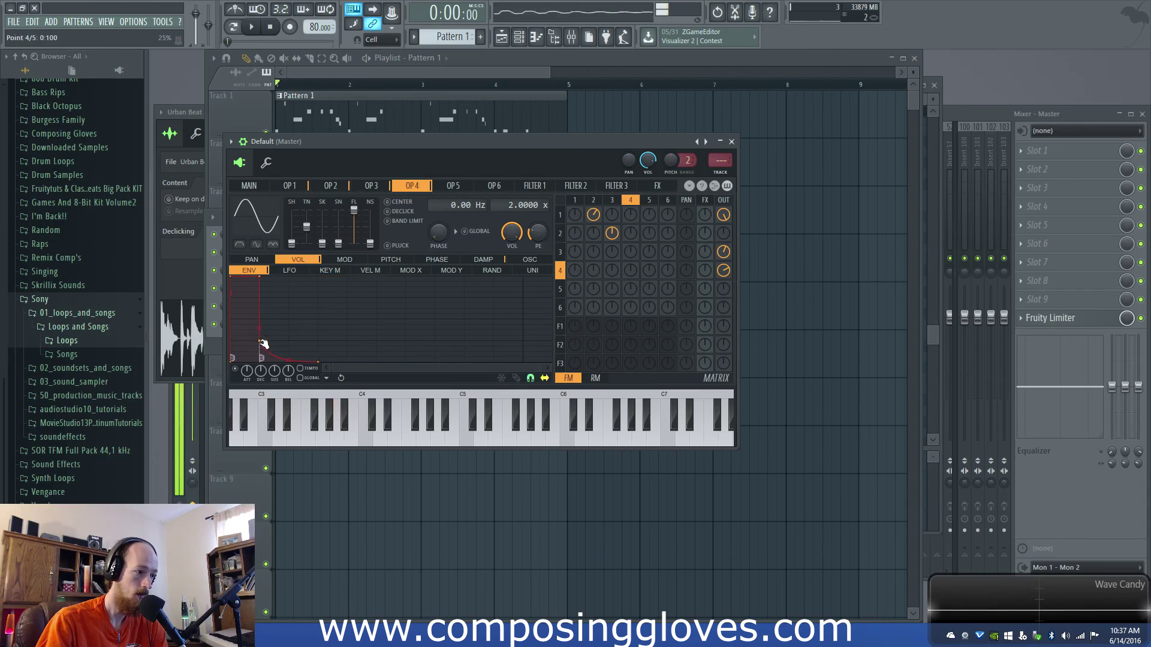
{"action": "left_click_drag", "start_coordinate": [317, 362], "coordinate": [290, 368]}
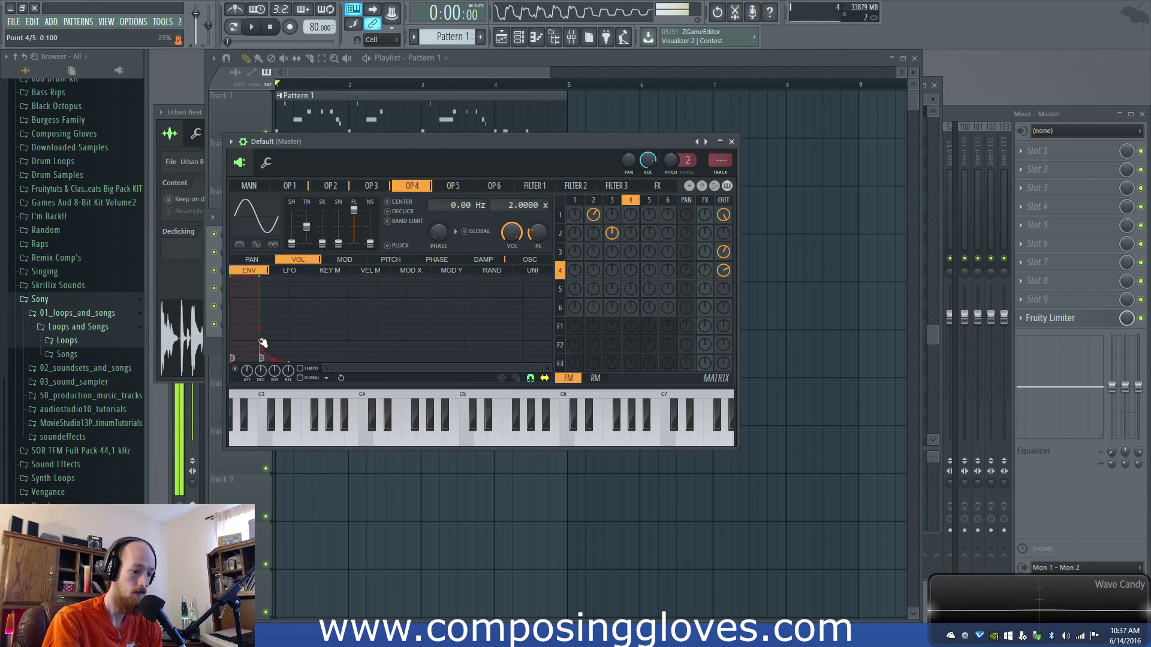
- Bring up operator 1's settings and send it to the effects section in the matrix
{"action": "left_click", "coordinate": [371, 186]}
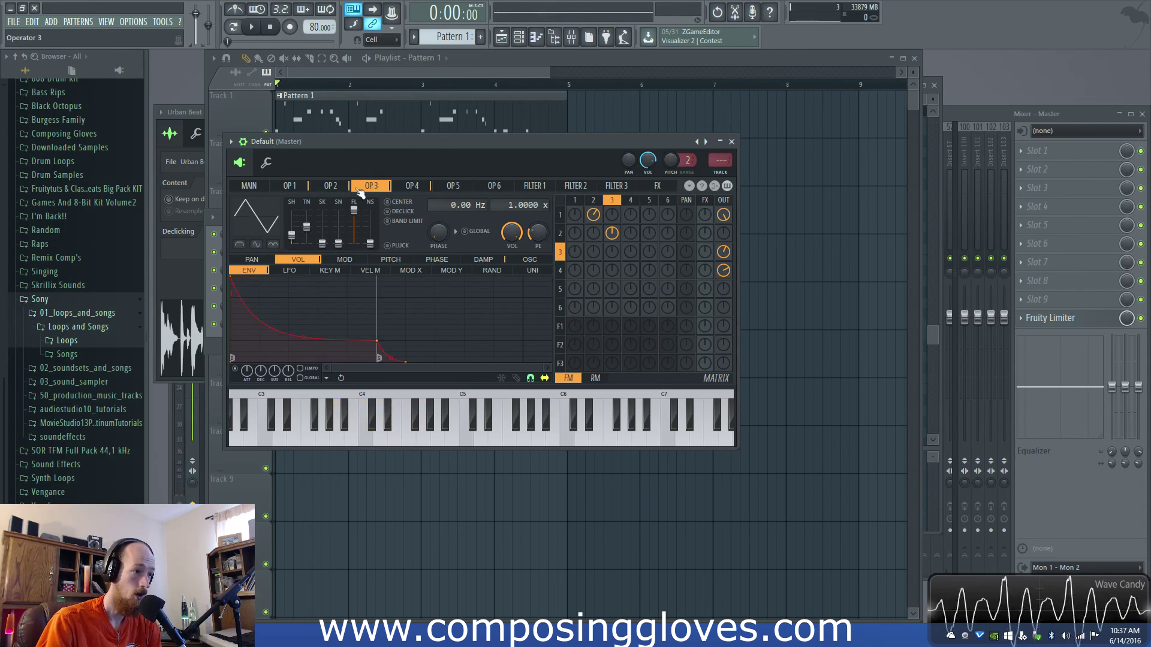
{"action": "left_click", "coordinate": [331, 186]}
{"action": "left_click", "coordinate": [300, 190]}
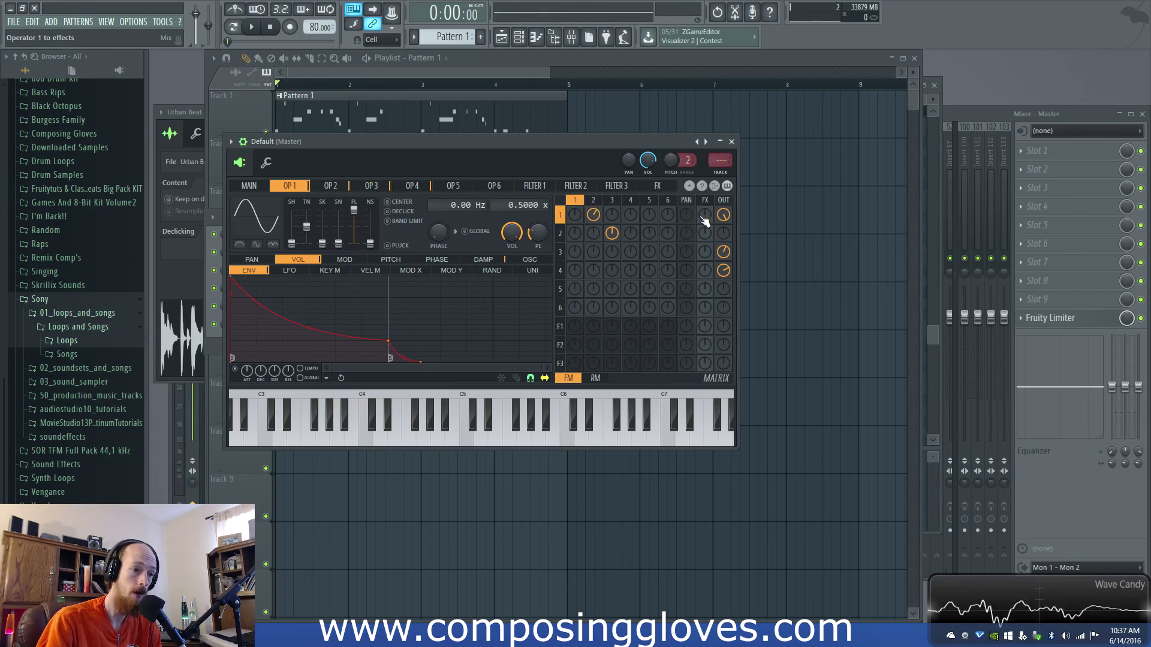
{"action": "left_click_drag", "start_coordinate": [705, 216], "coordinate": [705, 212]}
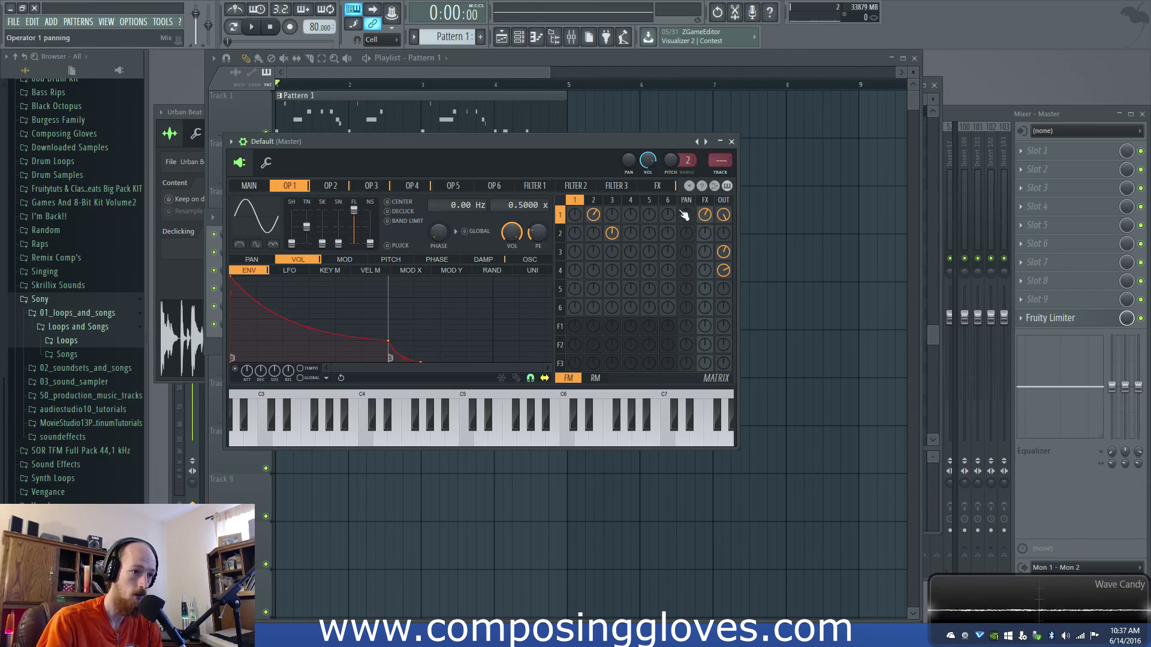
- Lower the chorus spread in the effects section, and switch on the reverb with a slightly shorter decay
{"action": "left_click", "coordinate": [657, 186]}
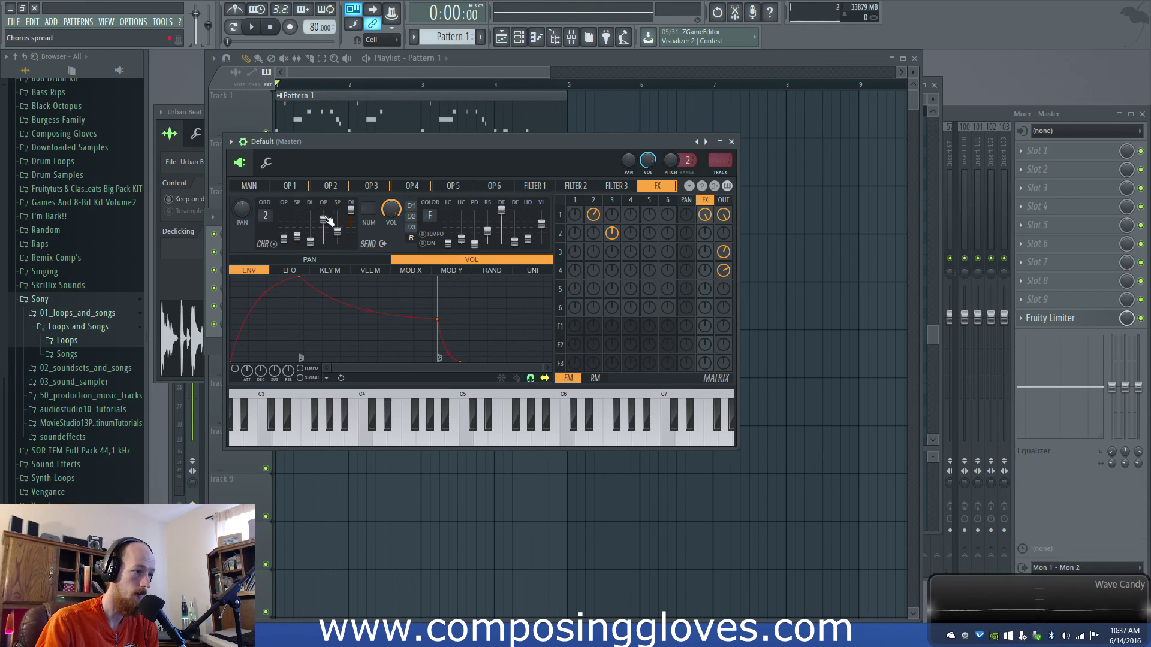
{"action": "left_click_drag", "start_coordinate": [323, 228], "coordinate": [326, 239]}
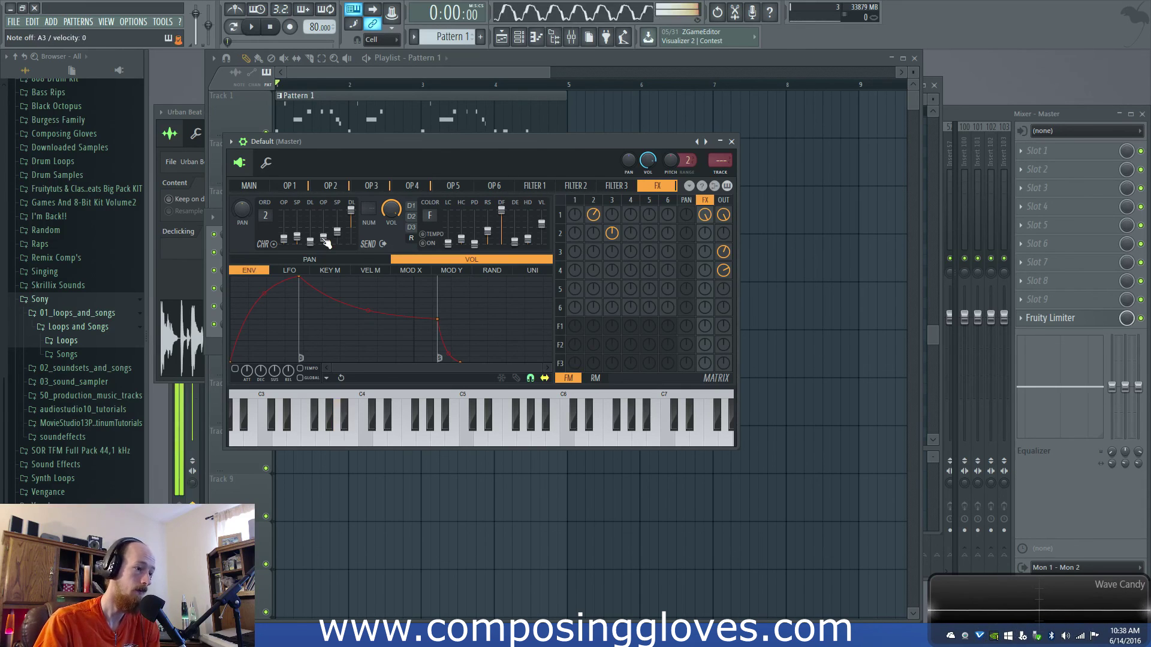
{"action": "left_click", "coordinate": [426, 244]}
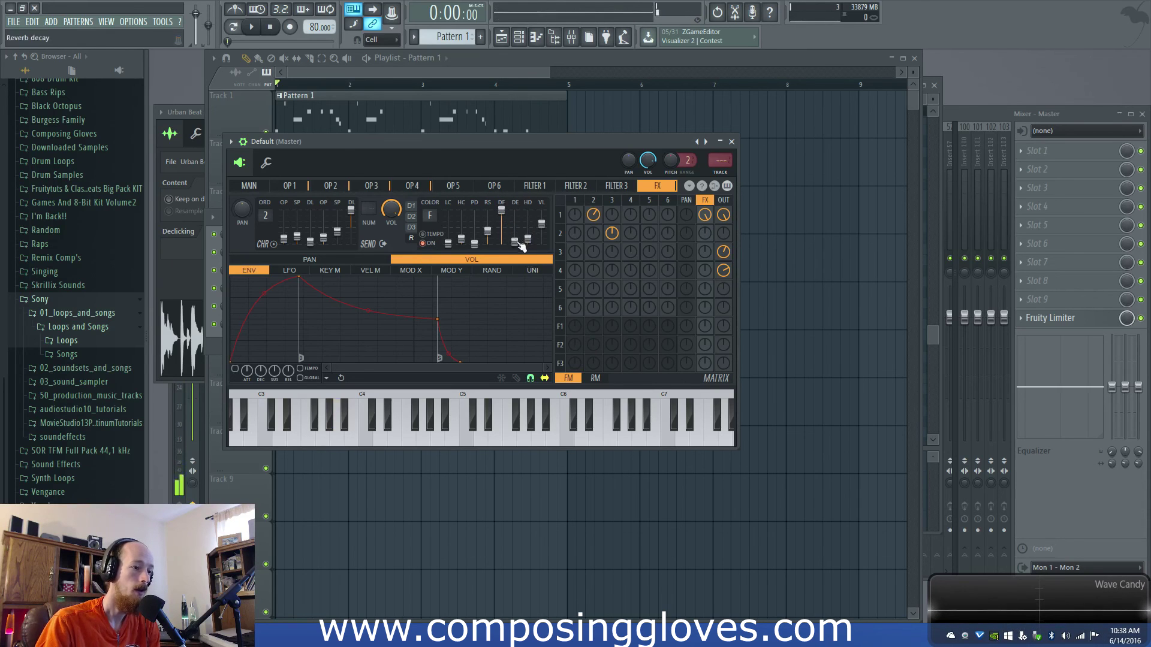
{"action": "left_click_drag", "start_coordinate": [515, 240], "coordinate": [515, 243]}
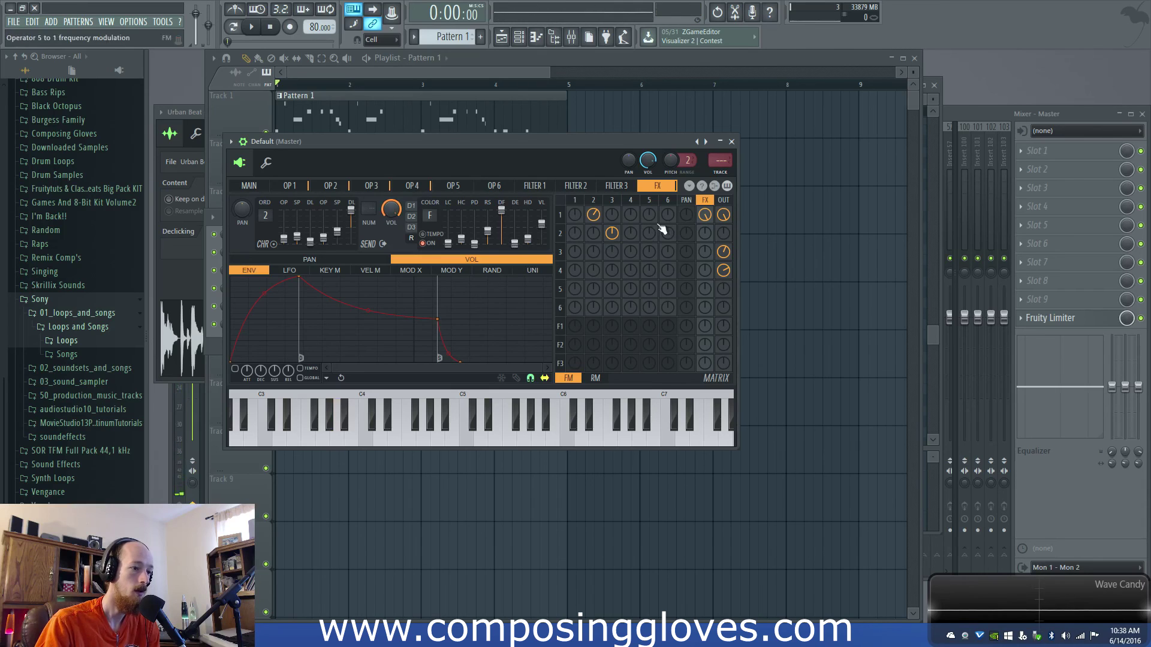
- Adjust operator 1's effects send and raise its output level in the matrix
{"action": "left_click_drag", "start_coordinate": [705, 215], "coordinate": [705, 219]}
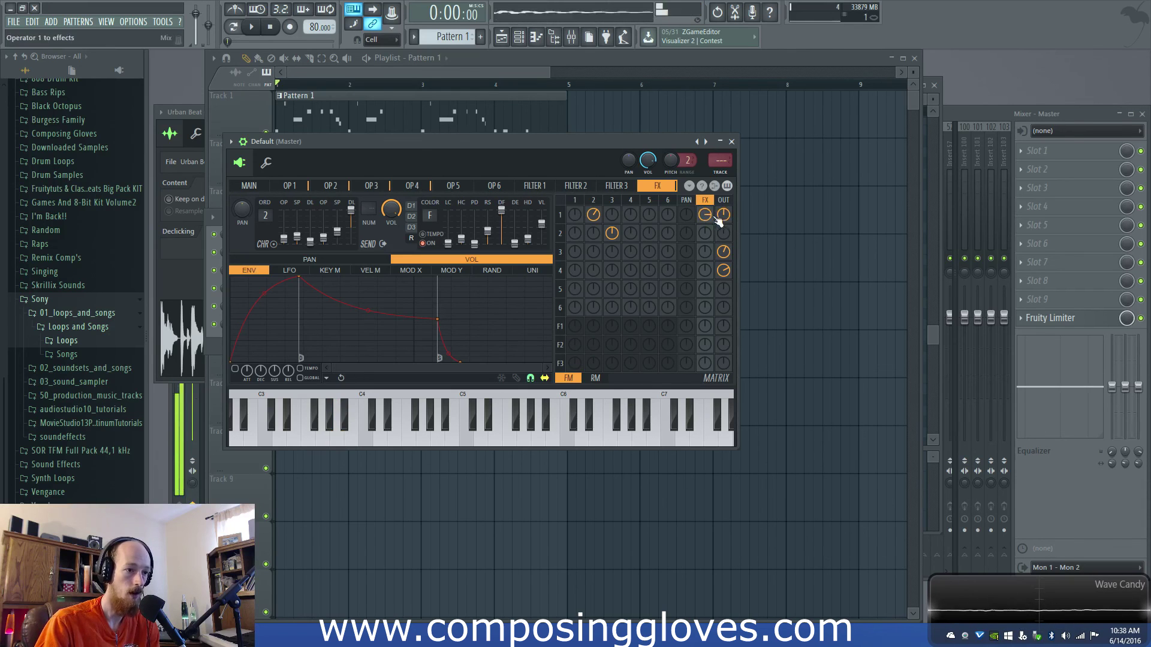
{"action": "left_click_drag", "start_coordinate": [705, 214], "coordinate": [705, 207]}
{"action": "left_click_drag", "start_coordinate": [723, 215], "coordinate": [724, 161]}
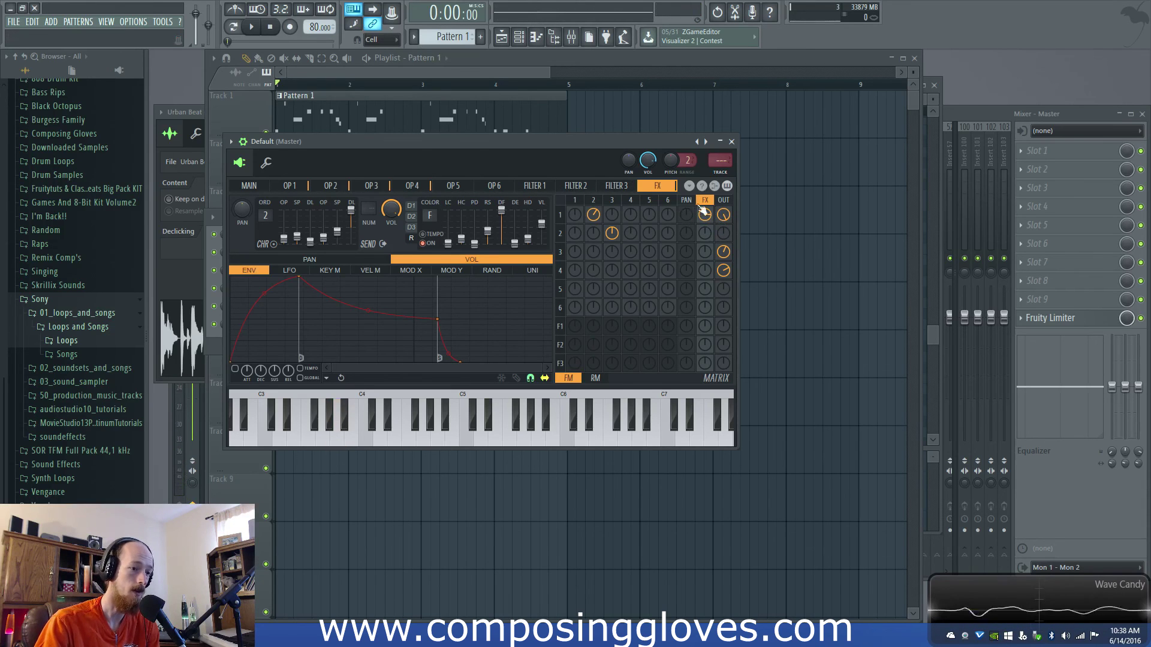
- Play the synth pattern with the drum loop from the playlist to hear the effects in context
{"action": "left_click", "coordinate": [434, 73]}
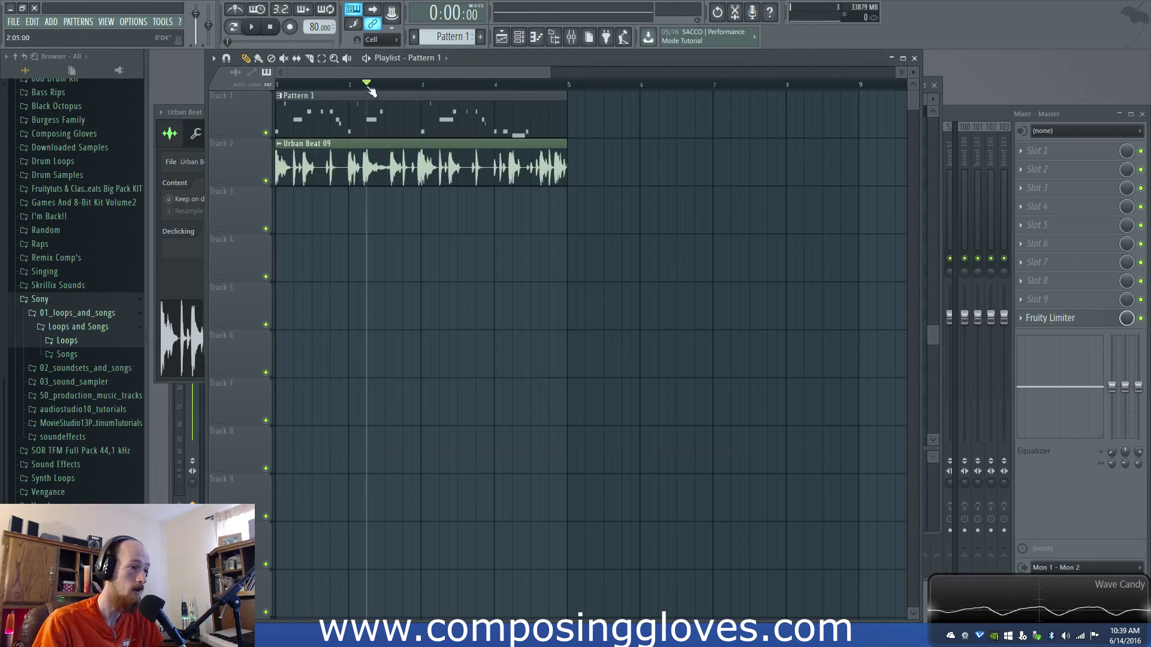
{"action": "key", "text": "space"}
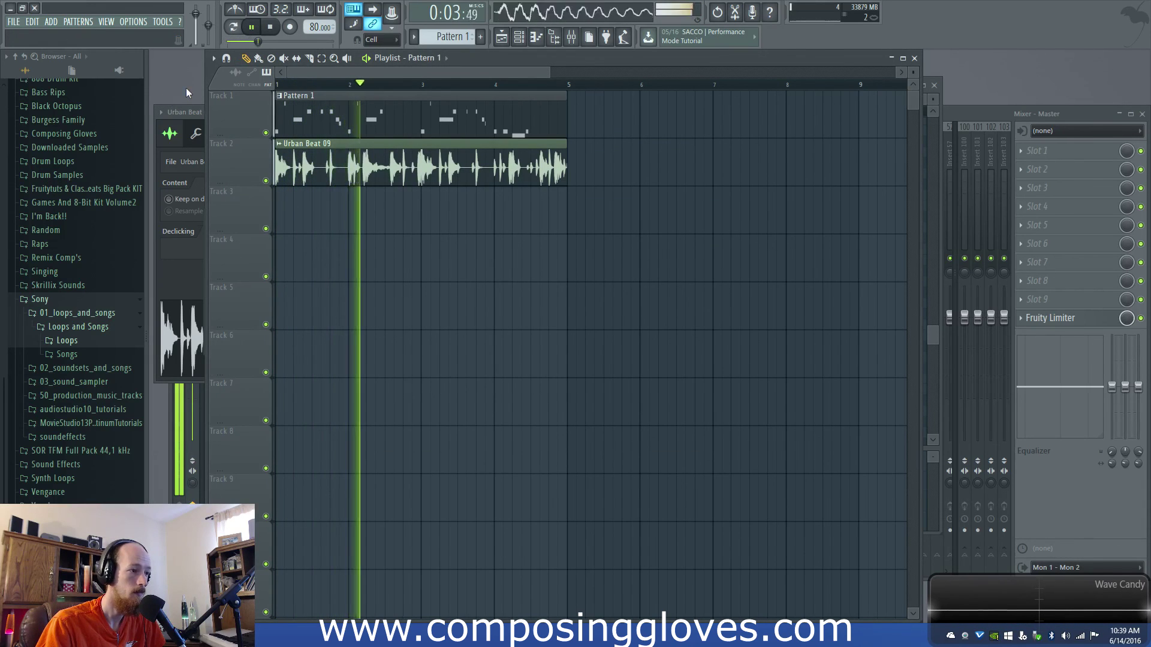
{"action": "key", "text": "space"}
- Reopen the lower Default channel's synth on operator 3 and set operator 1's effects send to 68% during playback
{"action": "key", "text": "F6"}
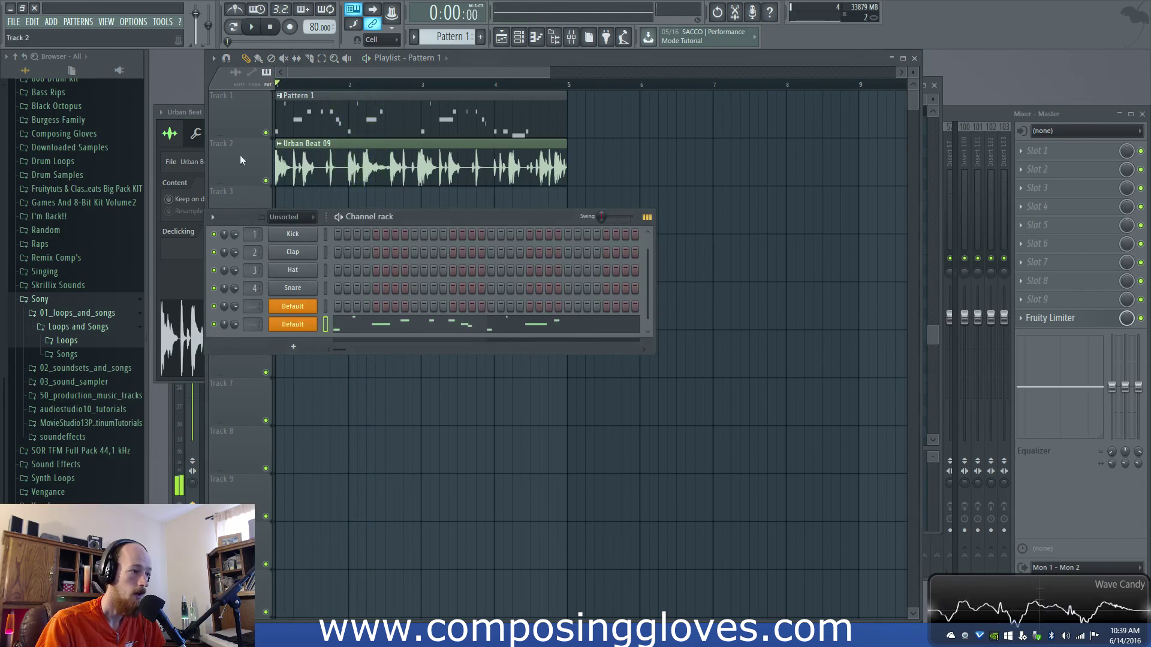
{"action": "left_click", "coordinate": [307, 326]}
{"action": "left_click_drag", "start_coordinate": [477, 141], "coordinate": [478, 97]}
{"action": "left_click", "coordinate": [372, 143]}
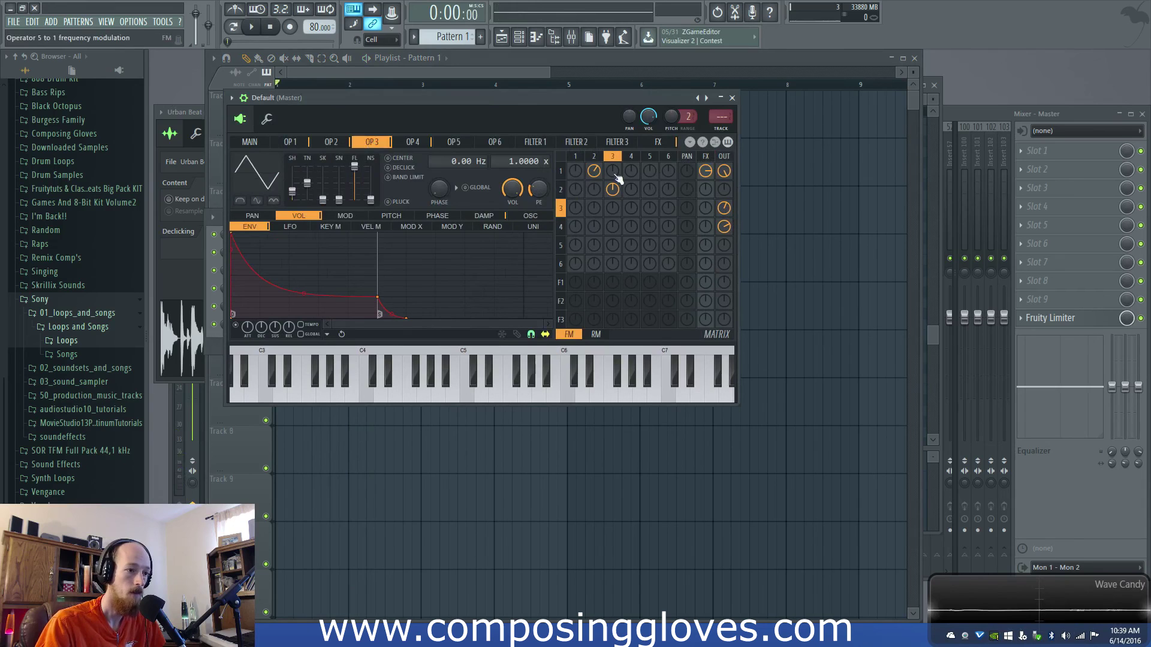
{"action": "key", "text": "space"}
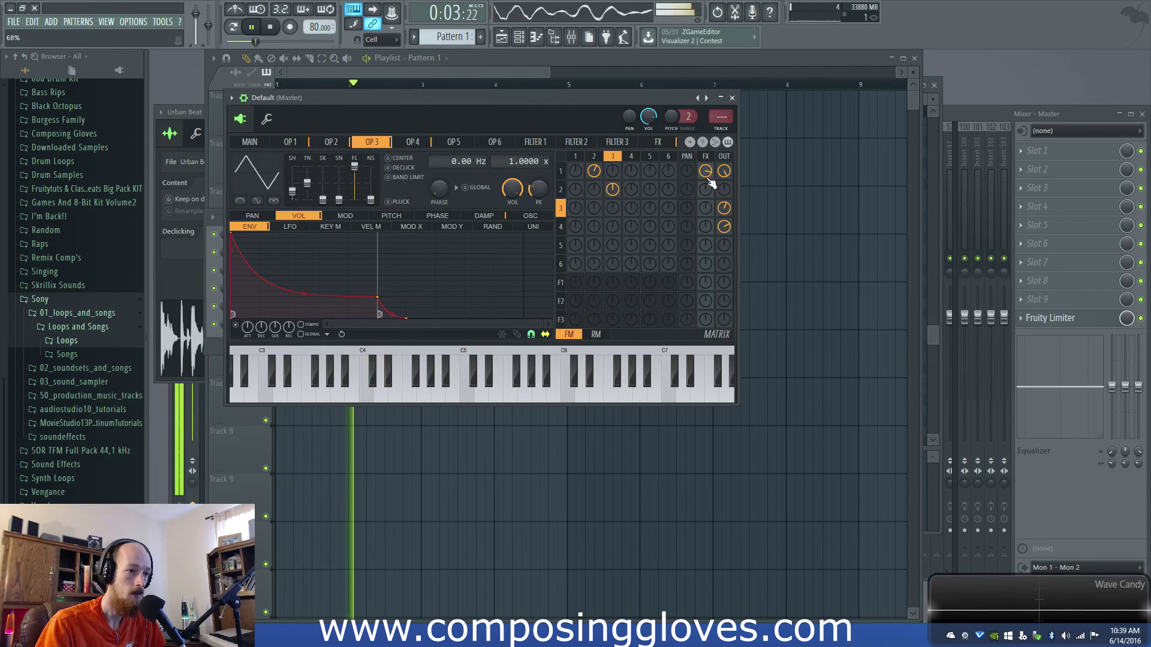
{"action": "key", "text": "space"}
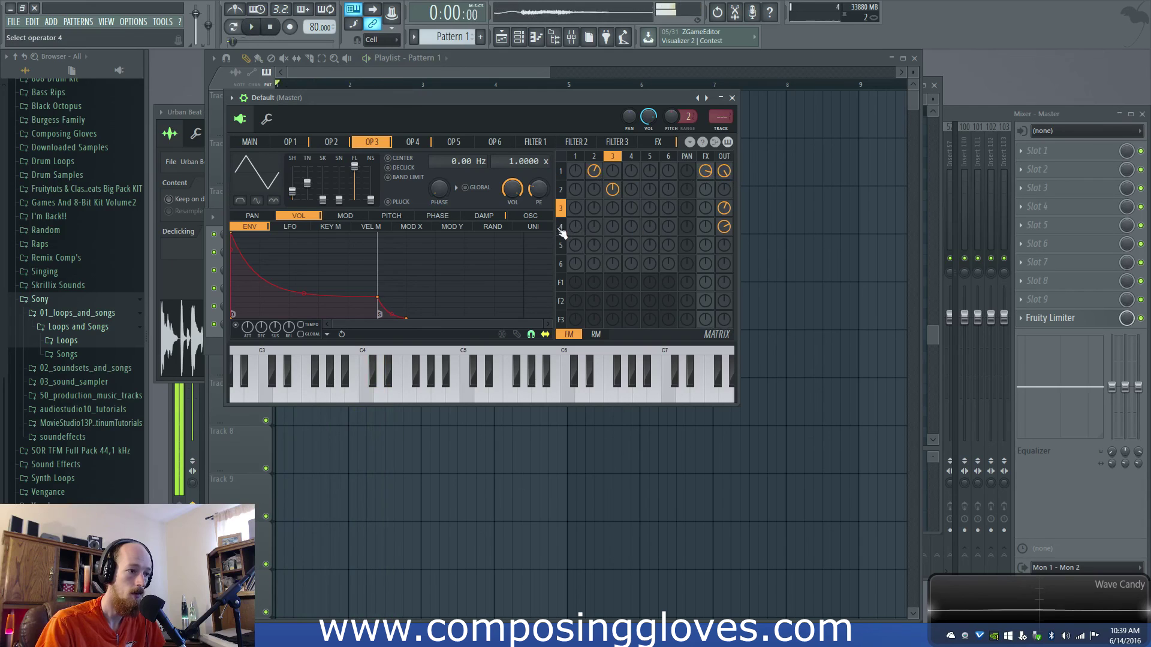
- Set operator 3's waveform shape to 16% and audition the change
{"action": "left_click", "coordinate": [562, 193]}
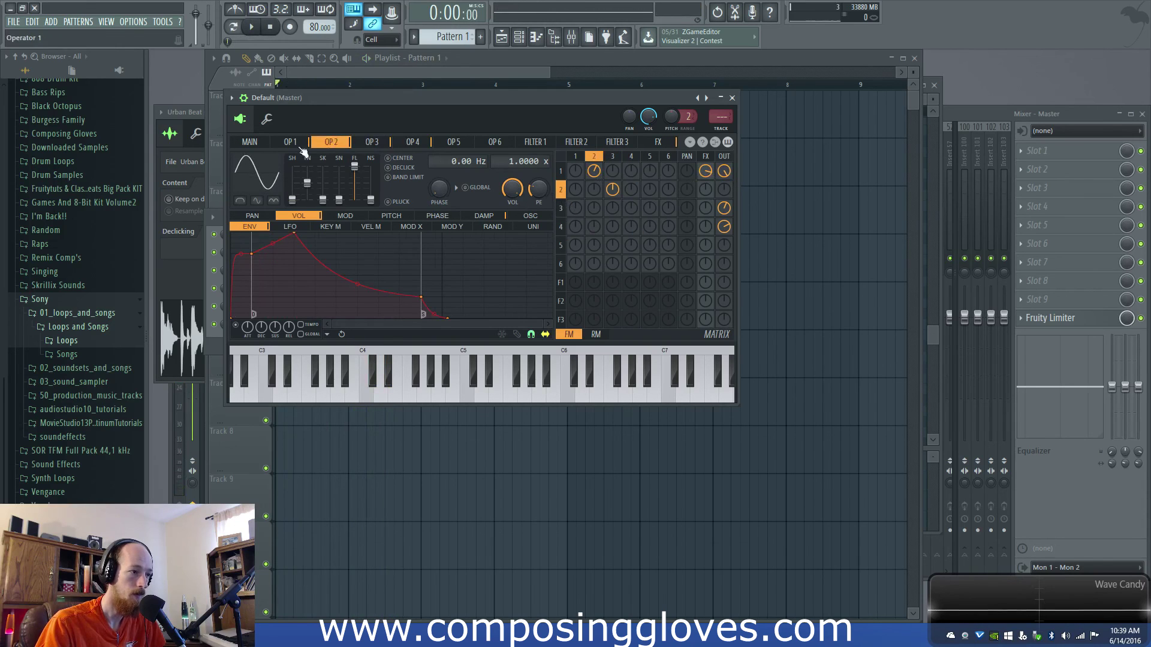
{"action": "left_click", "coordinate": [290, 142]}
{"action": "left_click", "coordinate": [382, 144]}
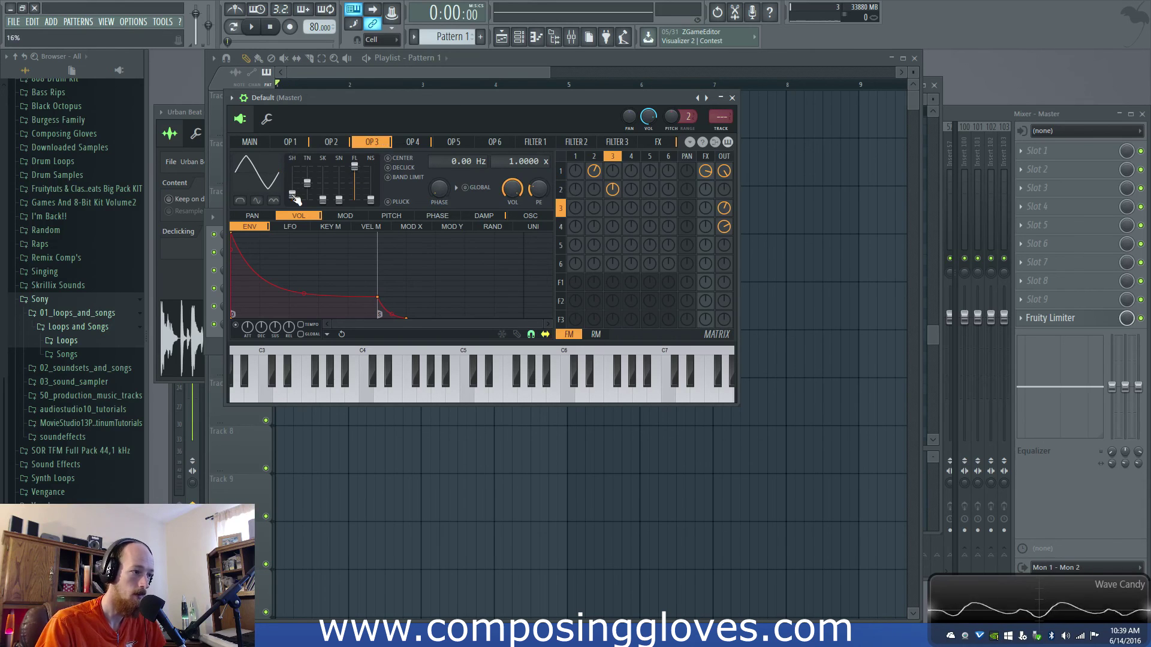
{"action": "key", "text": "space"}
{"action": "key", "text": "space"}
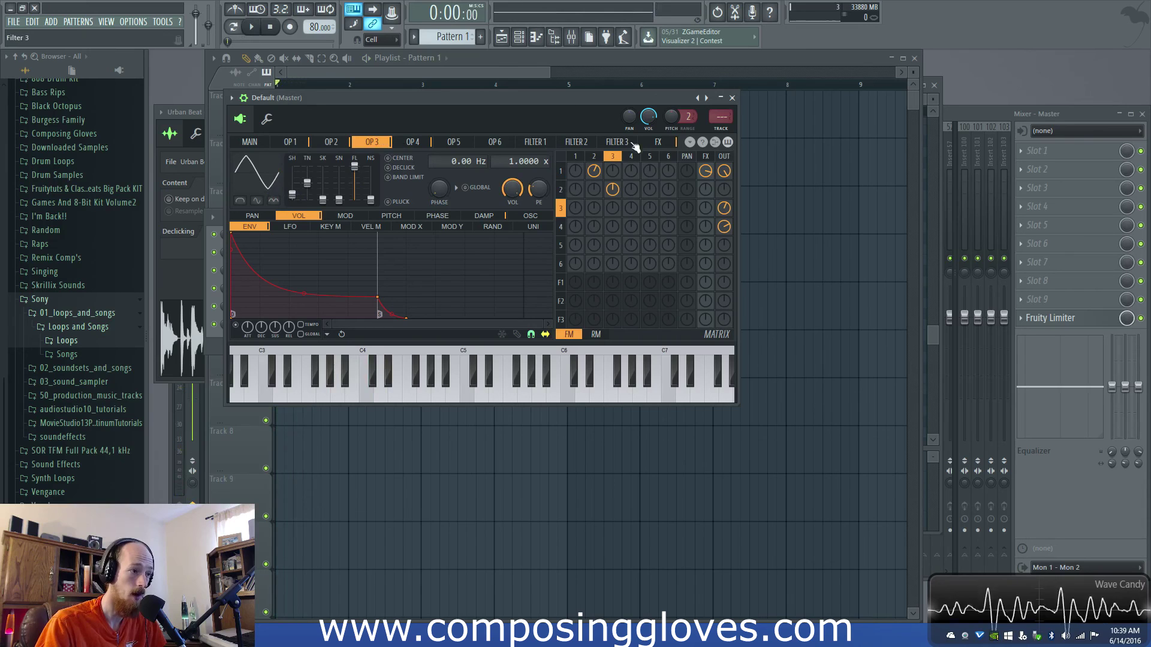
- Bring up operator 1's settings and play the arrangement again to judge the sound
{"action": "left_click", "coordinate": [330, 142]}
{"action": "left_click", "coordinate": [297, 142]}
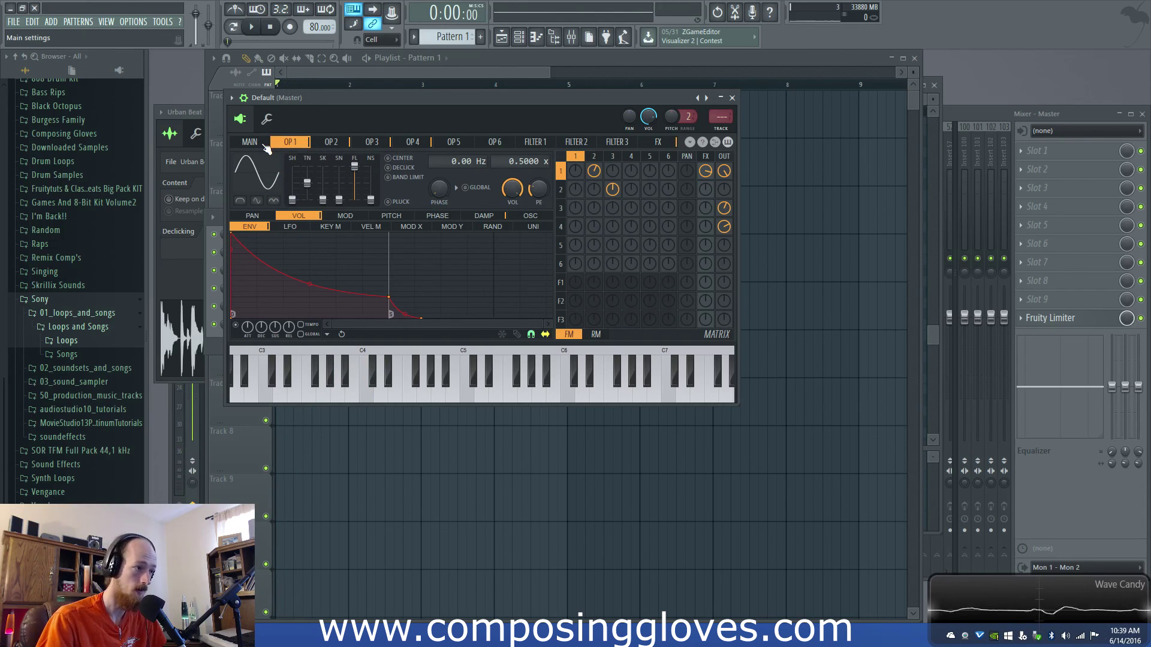
{"action": "key", "text": "space"}
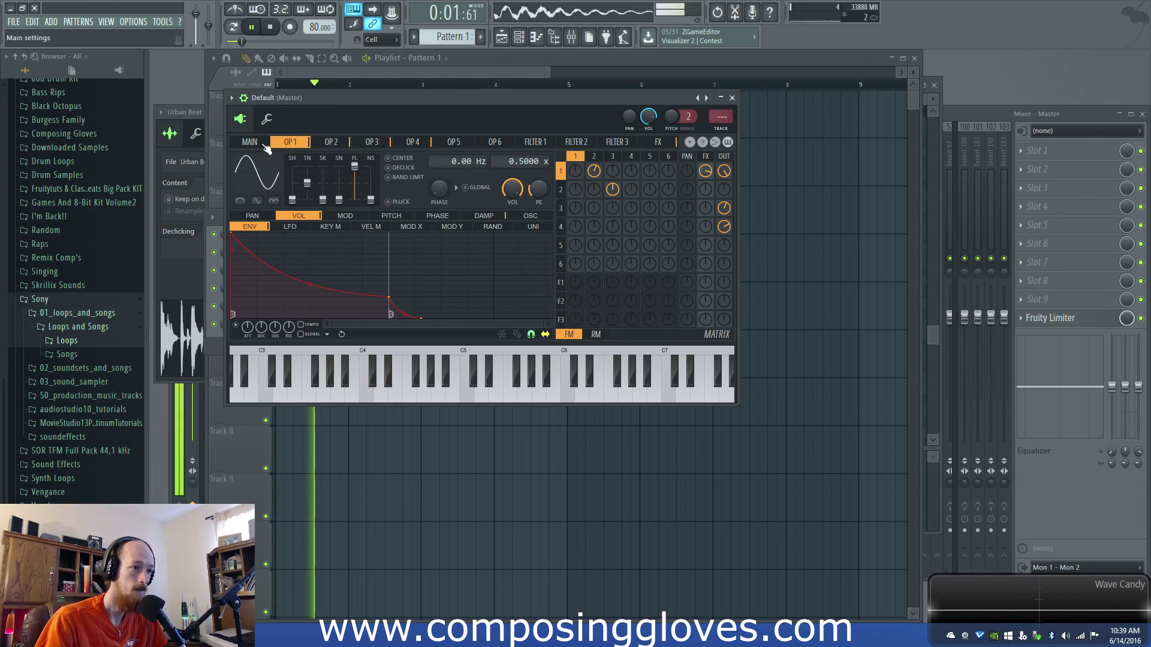
{"action": "left_click", "coordinate": [430, 75]}
{"action": "key", "text": "space"}
{"action": "key", "text": "space"}
{"action": "key", "text": "space"}
- Open Pattern 1's notes in the piano roll and show them from the first bar
{"action": "double_click", "coordinate": [391, 125]}
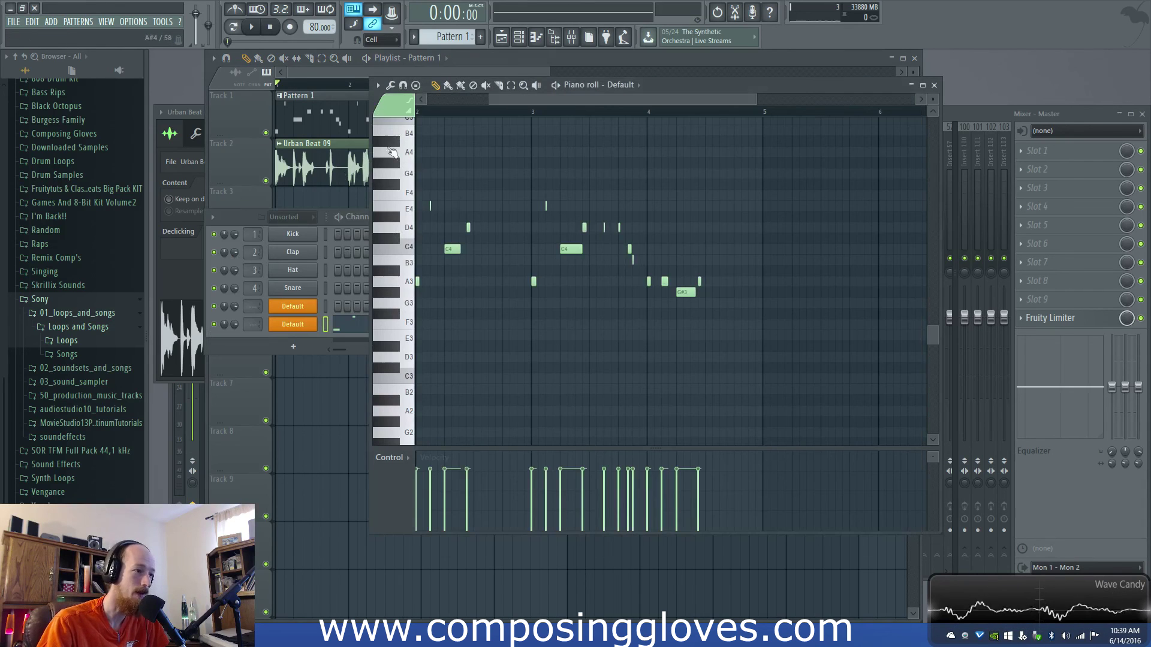
{"action": "left_click_drag", "start_coordinate": [565, 96], "coordinate": [259, 98]}
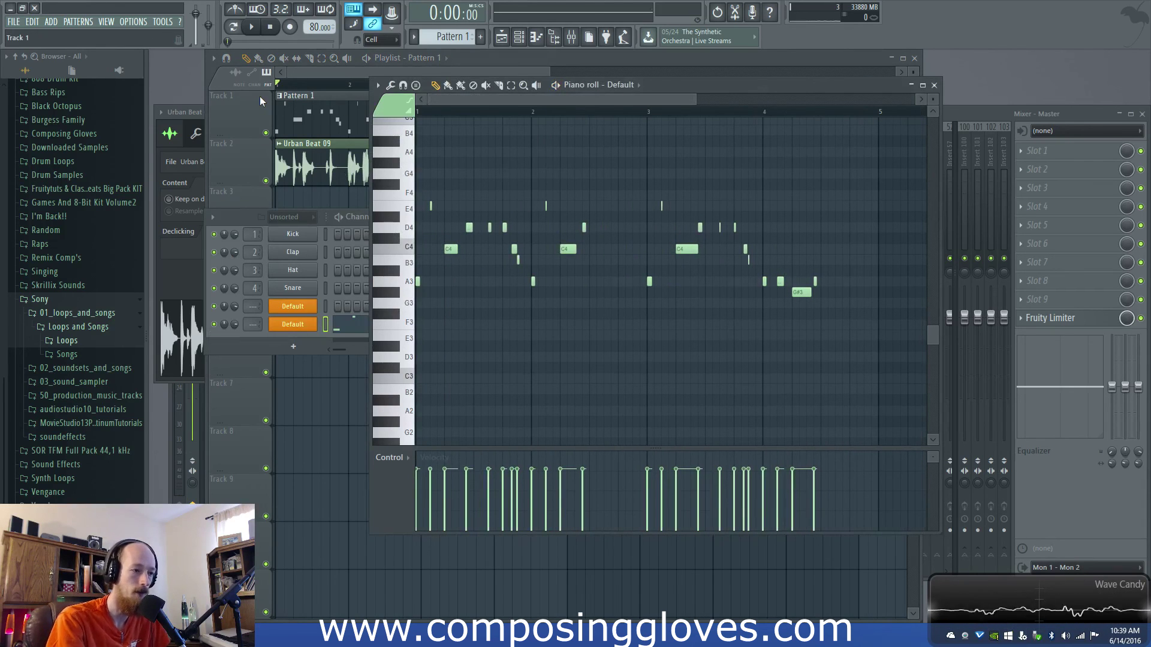